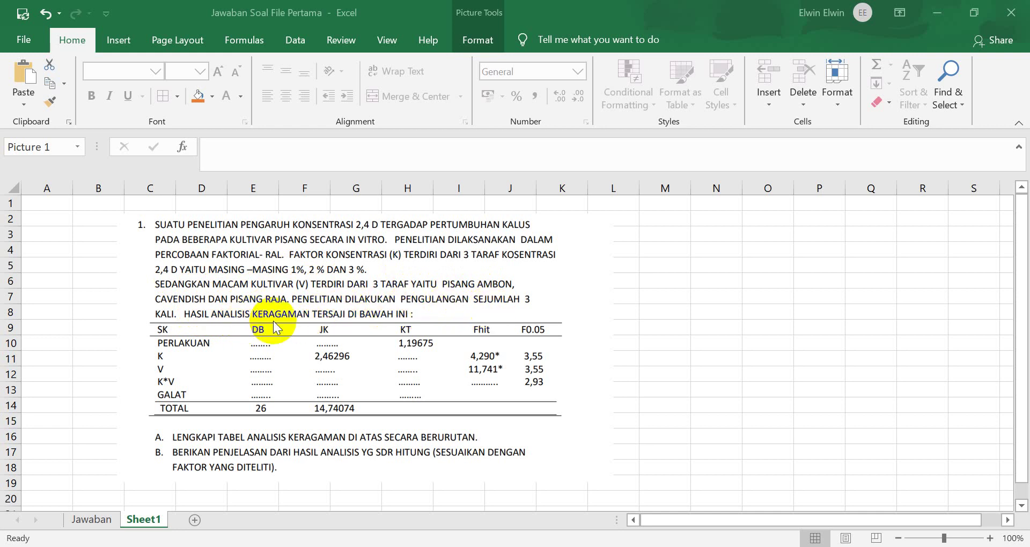
- Enter the ANOVA table headers Sk, Db, Jk, Kt, F hit and F 0.05 across cells M9 to R9
scroll(390, 330, "down", 1)
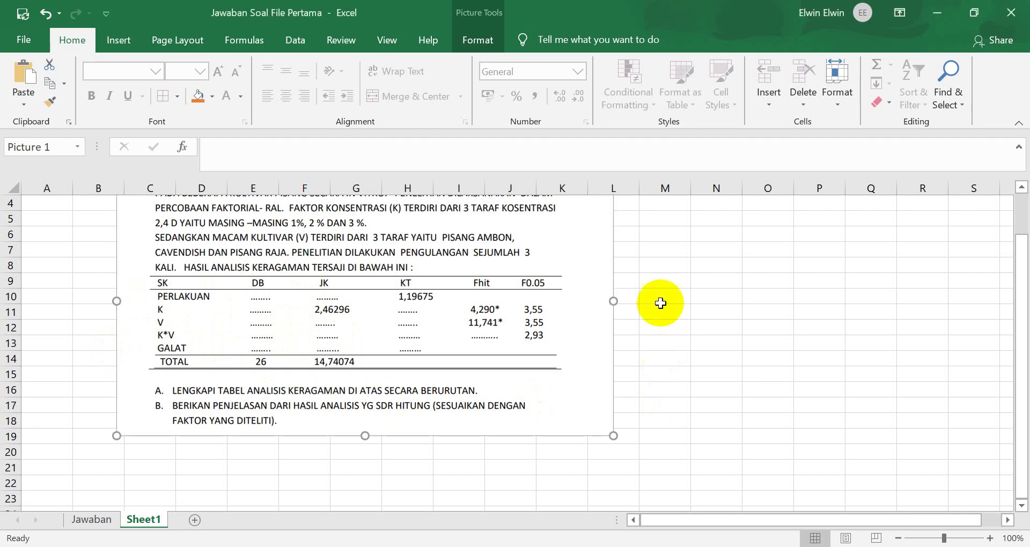
left_click(677, 283)
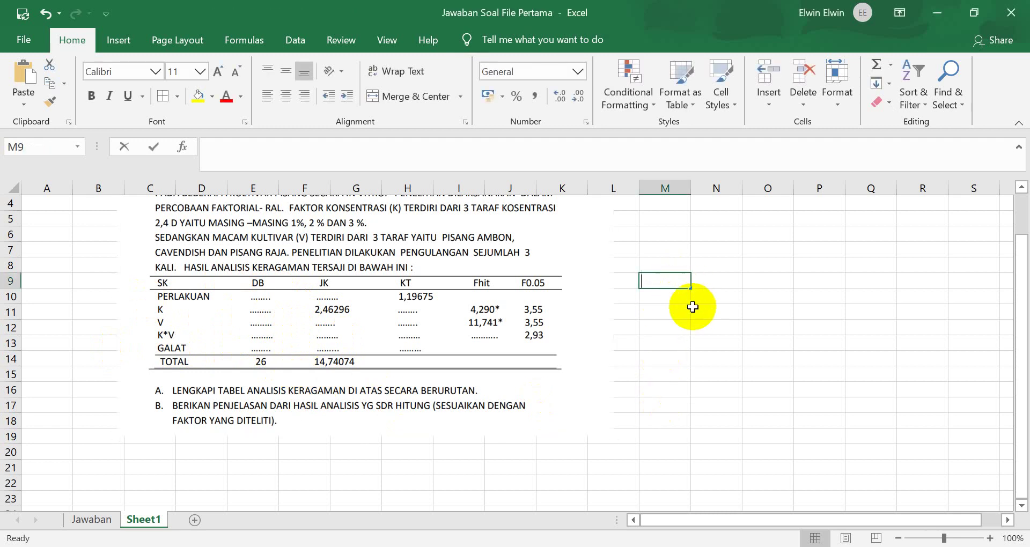
type("Sk")
key("Tab")
type("Db")
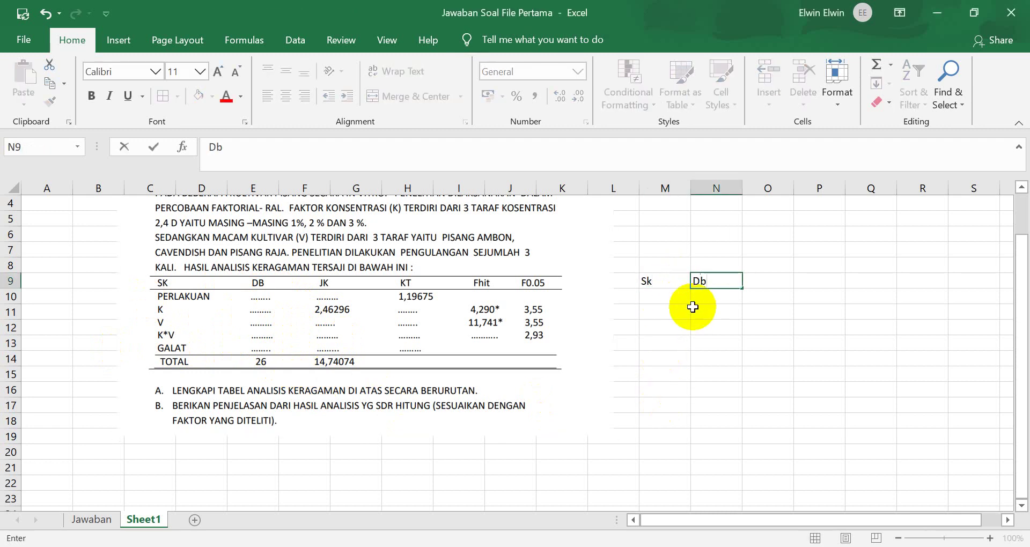
key("Tab")
type("Jl")
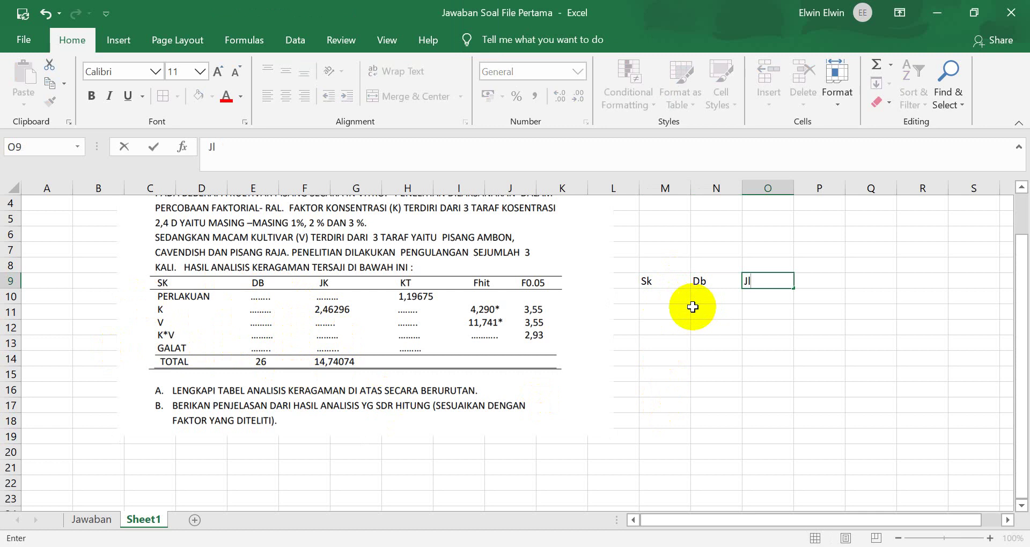
type("k")
key("Tab")
type("Kt")
key("Tab")
type("F h")
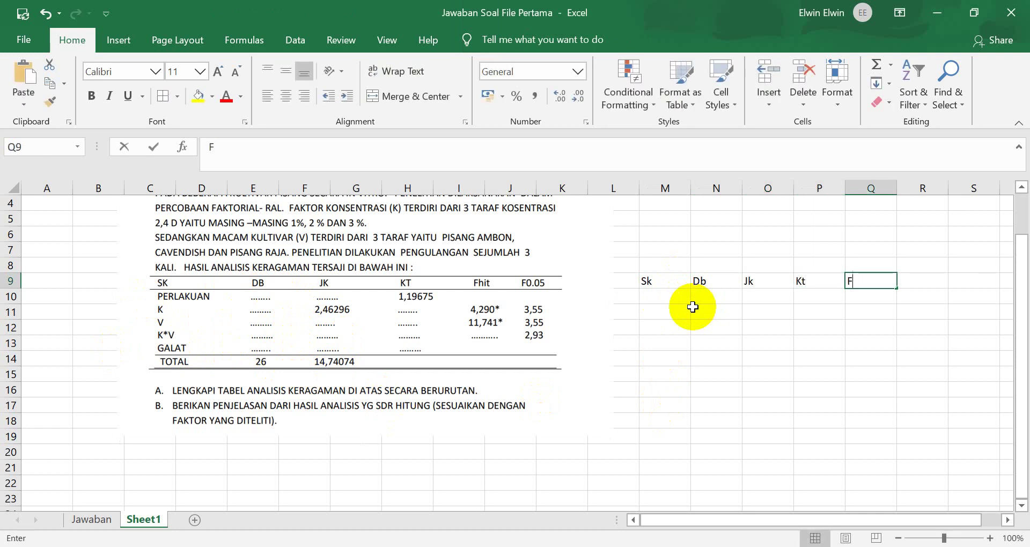
key("Tab")
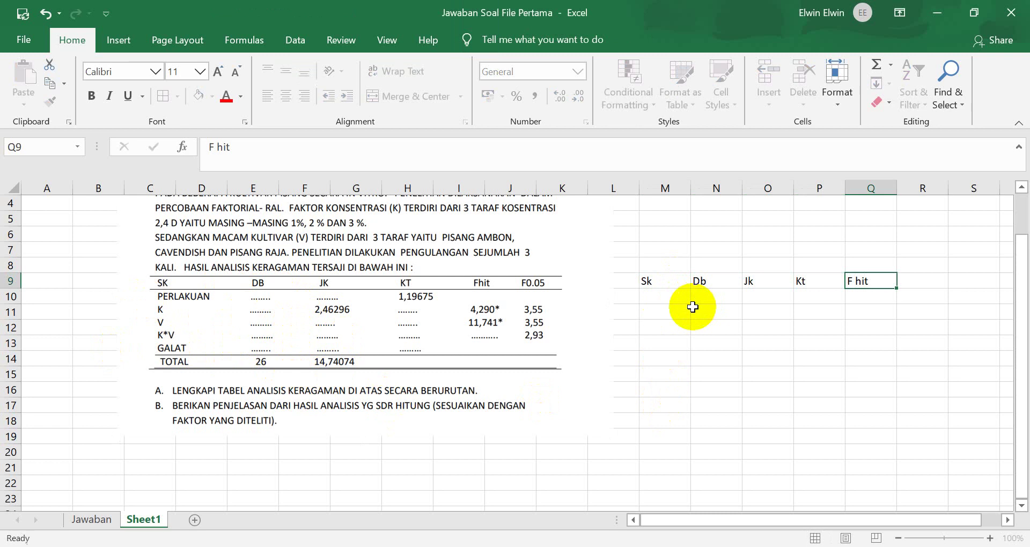
type("F 0.")
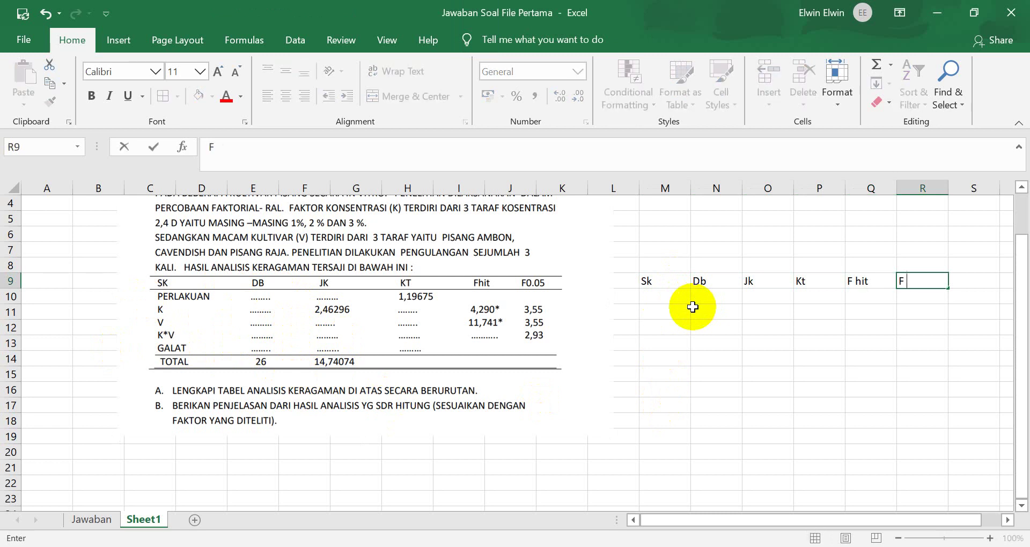
key("Return")
- Enter the row labels Perlakuan, K, V, KV, Galat and Total in cells M10 to M15 under the Sk header
key("Left")
key("Left")
key("Left")
key("Left")
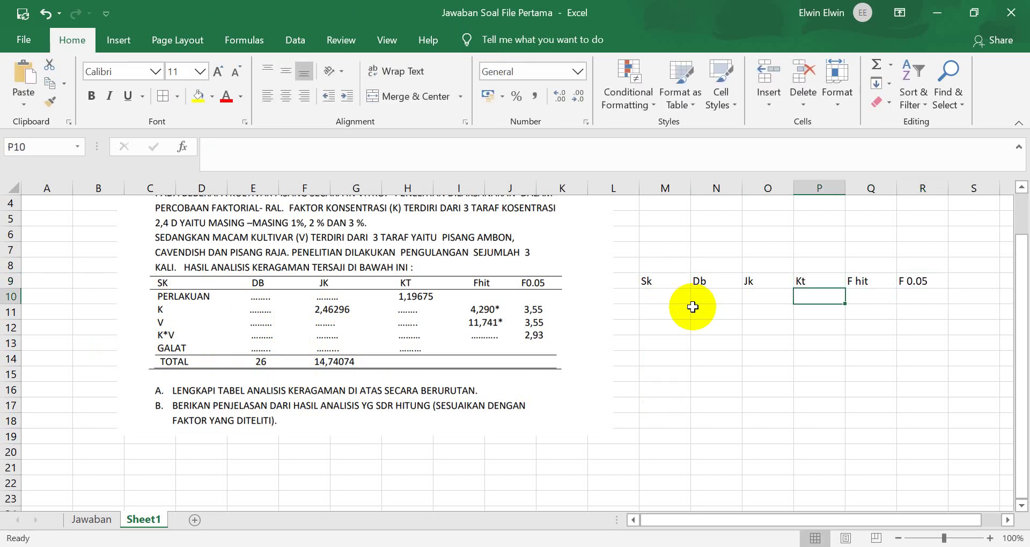
key("Left")
type("Perlaku")
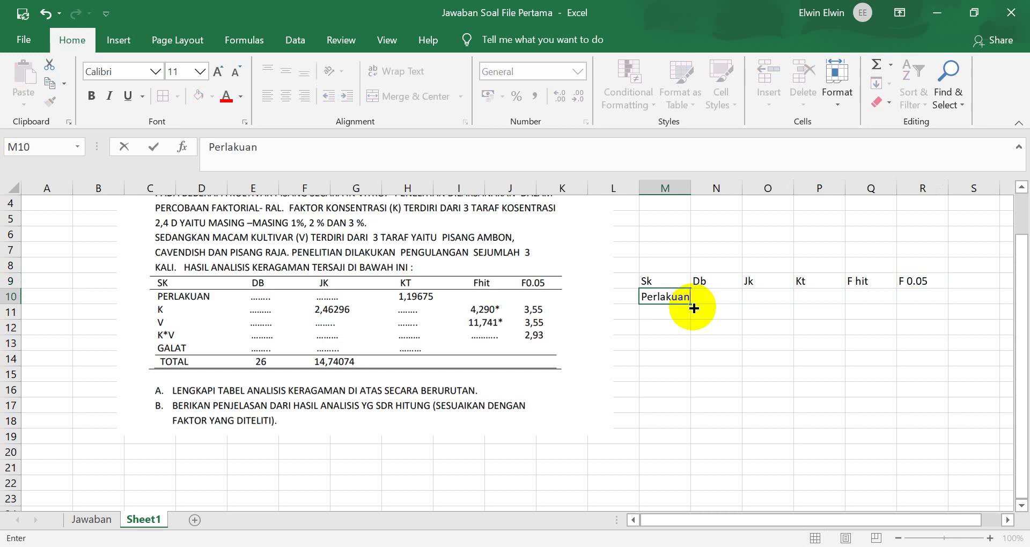
key("Return")
type("K")
key("Return")
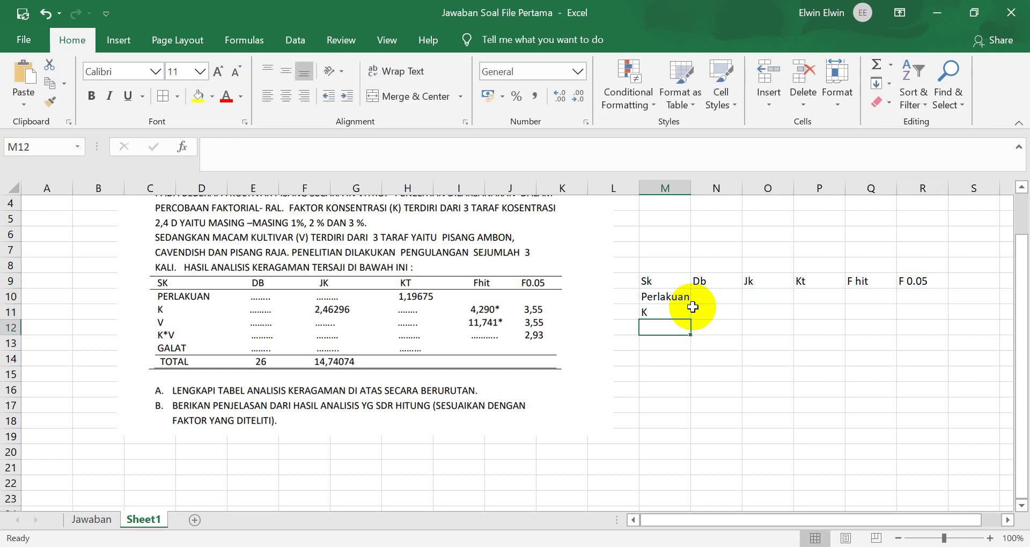
type("V")
key("Return")
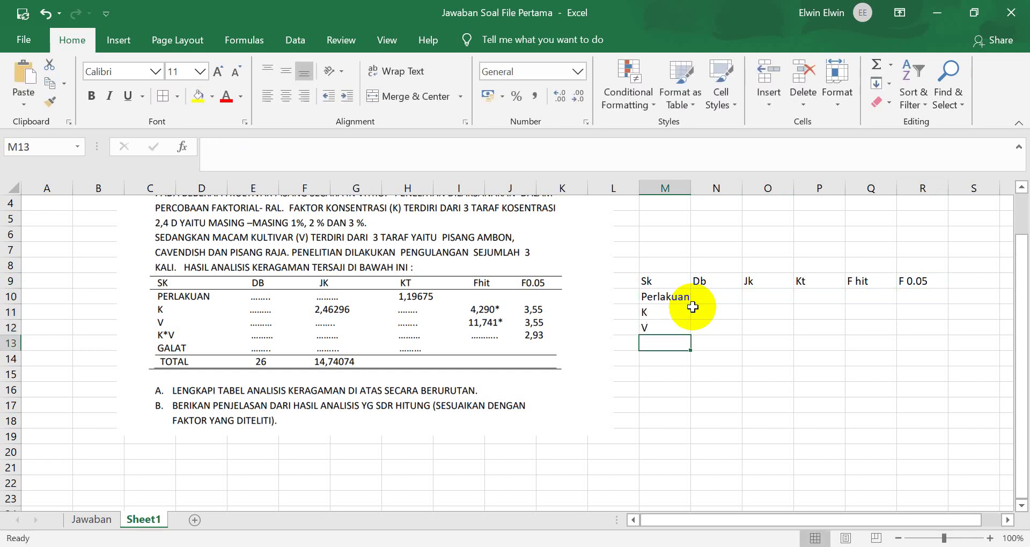
type("KV")
key("Return")
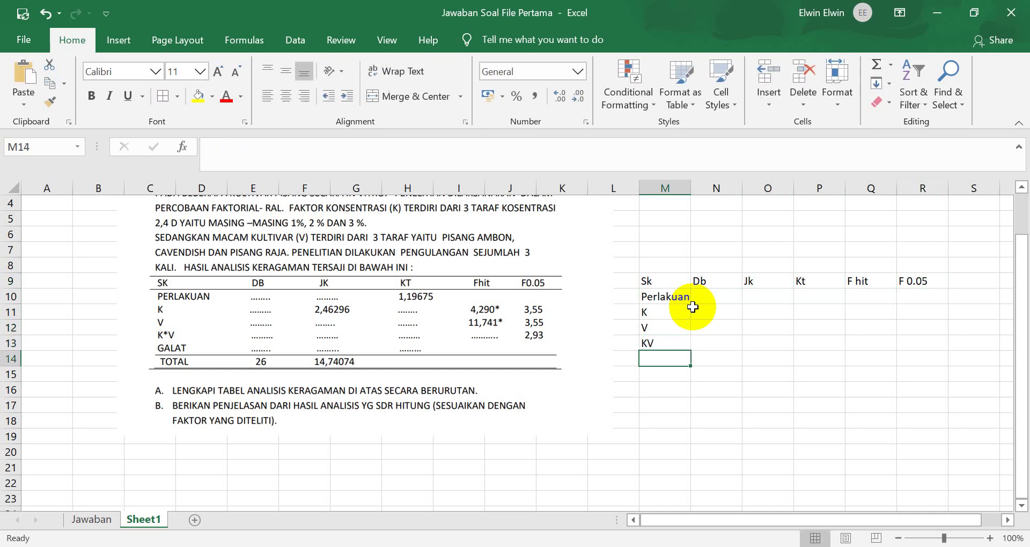
type("Galat")
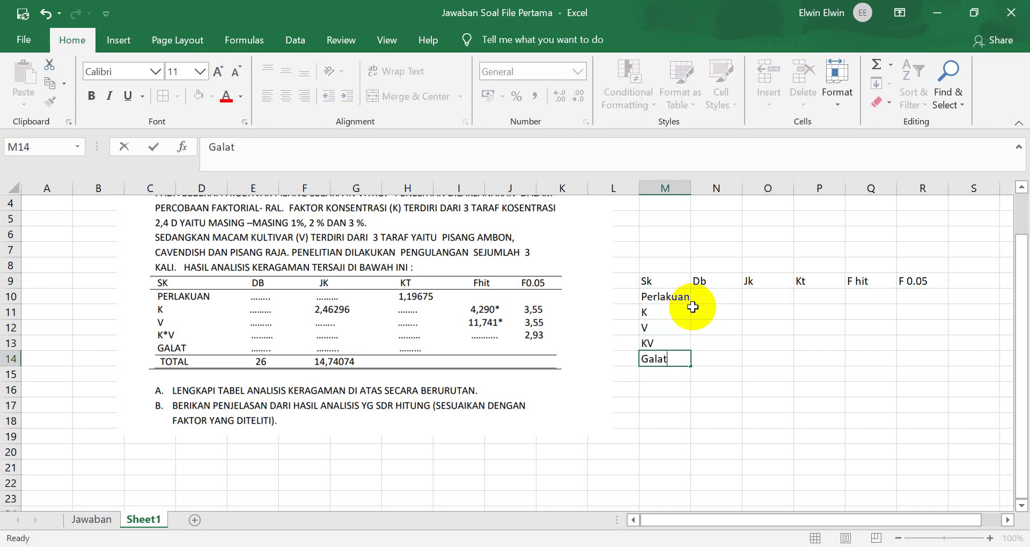
key("Return")
type("Total")
key("Tab")
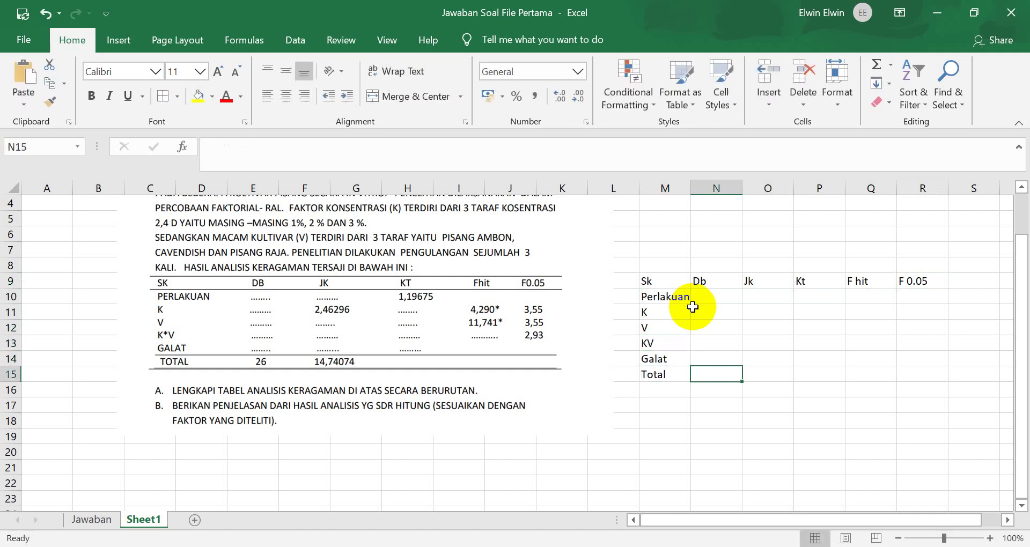
- Enter 26 as the Db value of the Total row in N15 and centre it horizontally
type("26")
key("Tab")
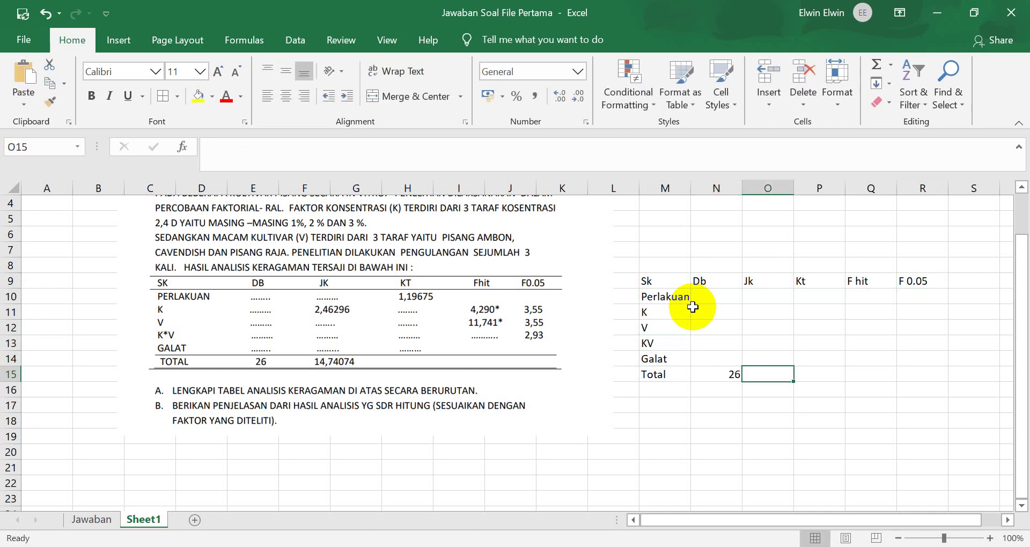
left_click(733, 367)
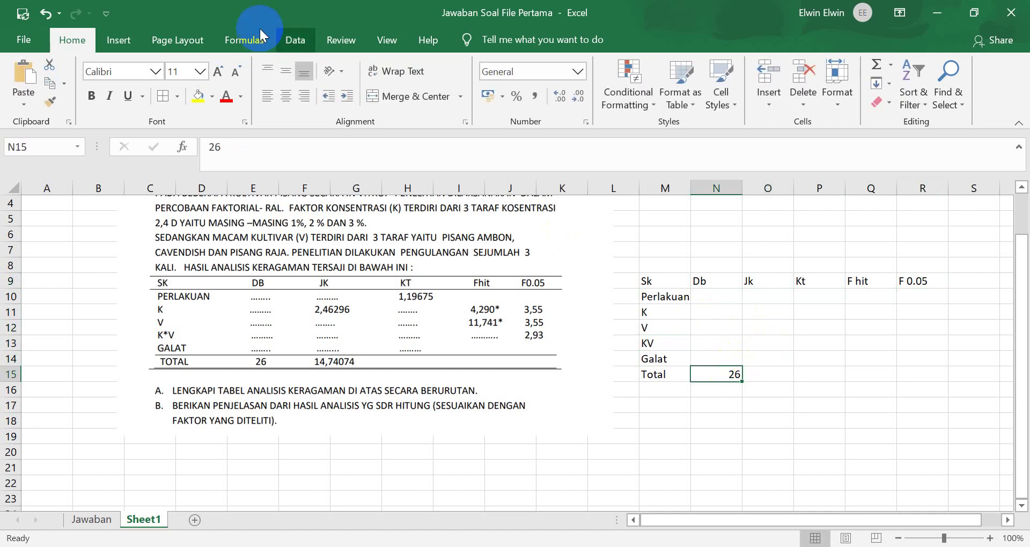
left_click(286, 96)
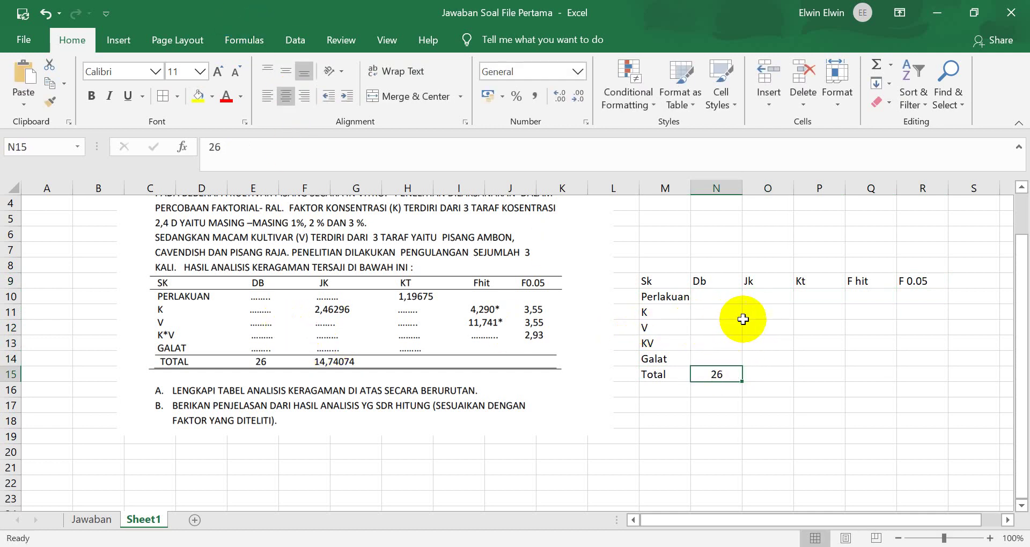
- Enter the Jk value 2.46296 for row K in O11 and the Kt value 1.19675 for Perlakuan in P10
left_click(759, 315)
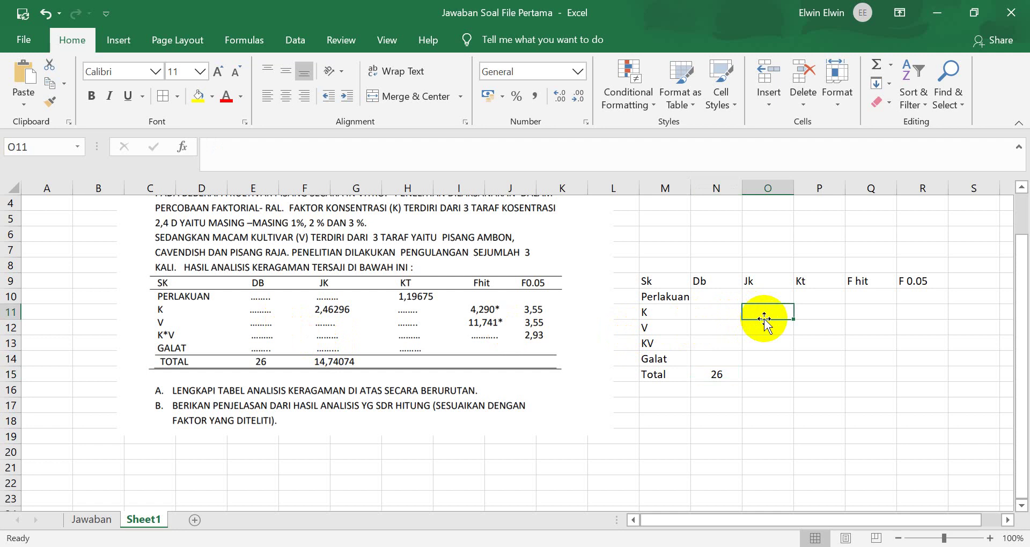
type("2.46")
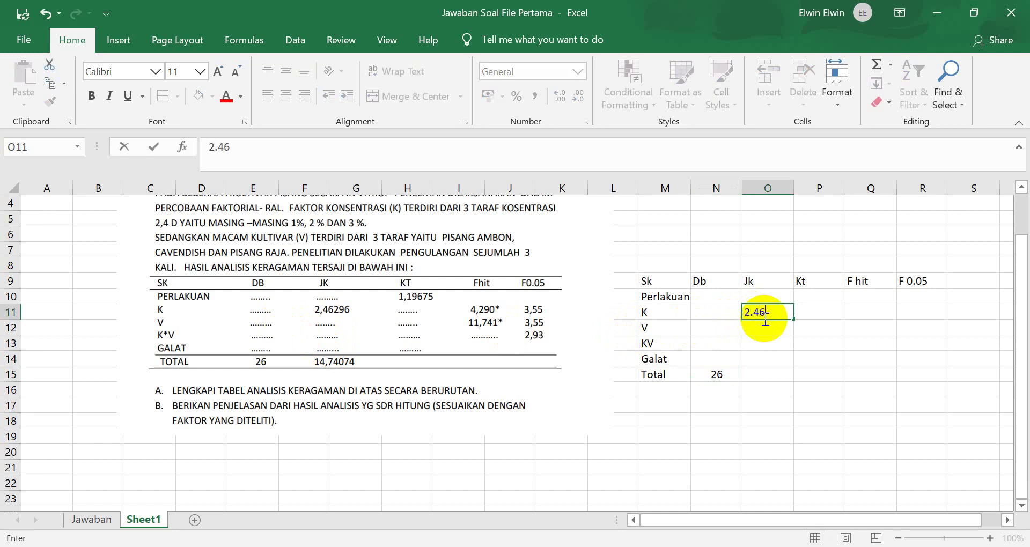
type("296")
left_click(777, 391)
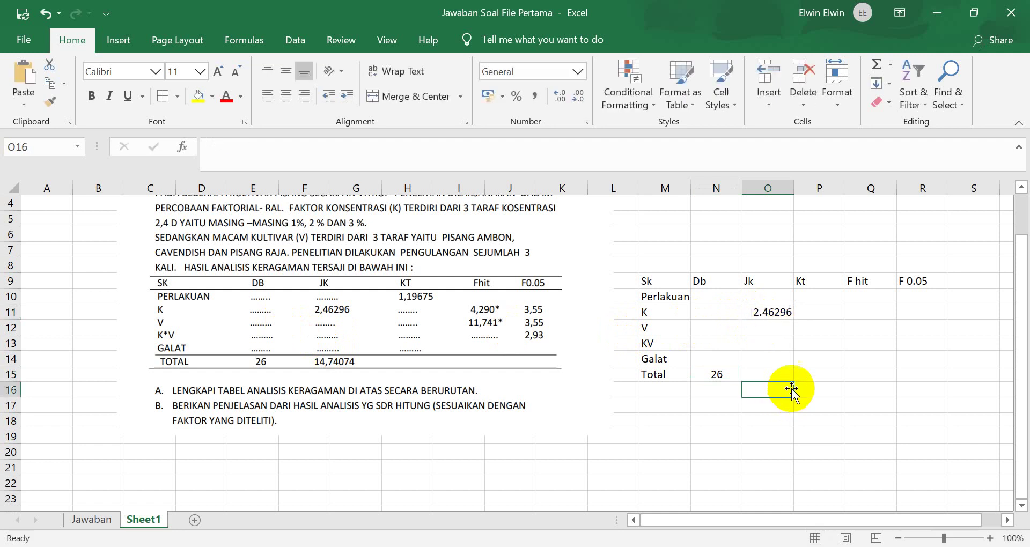
left_click(819, 299)
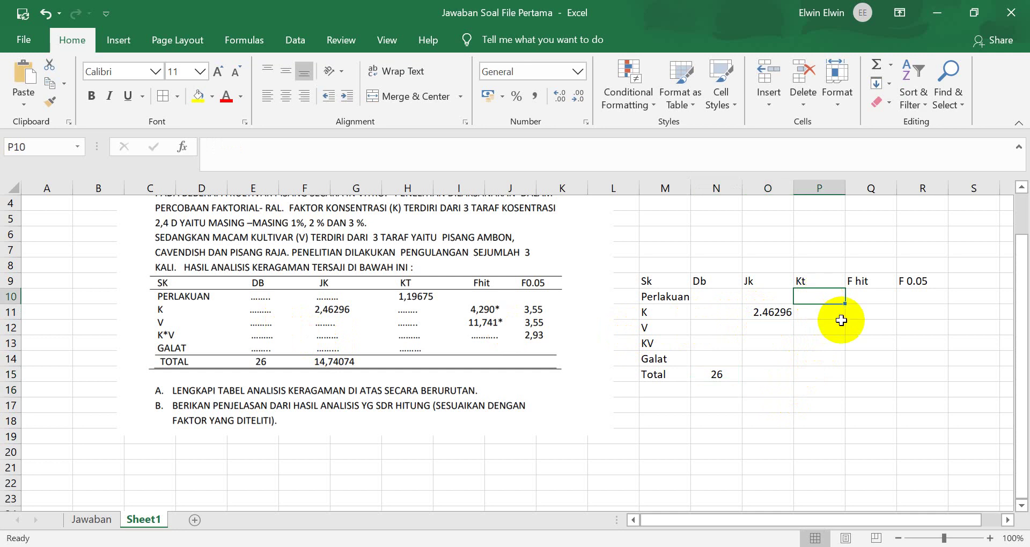
type("1.19")
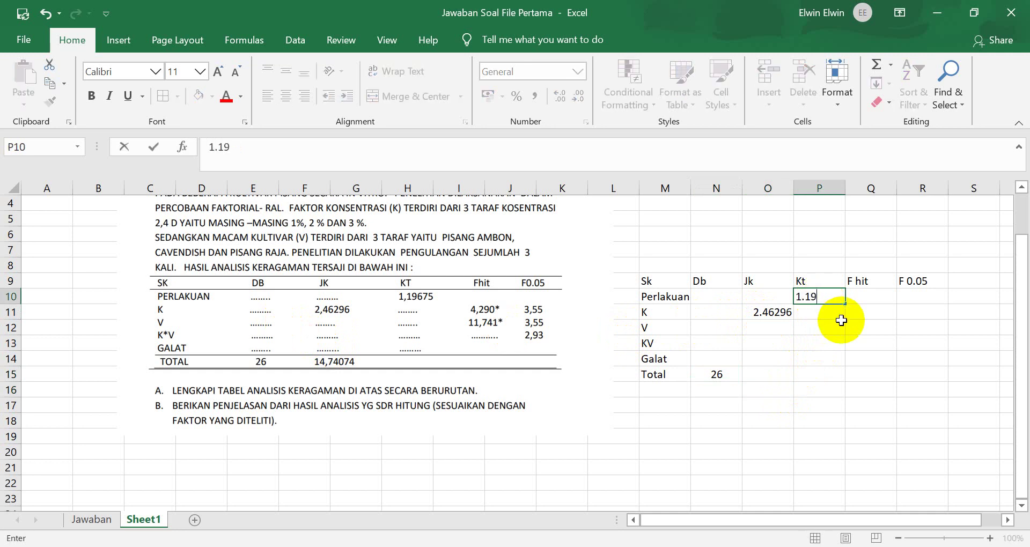
type("675")
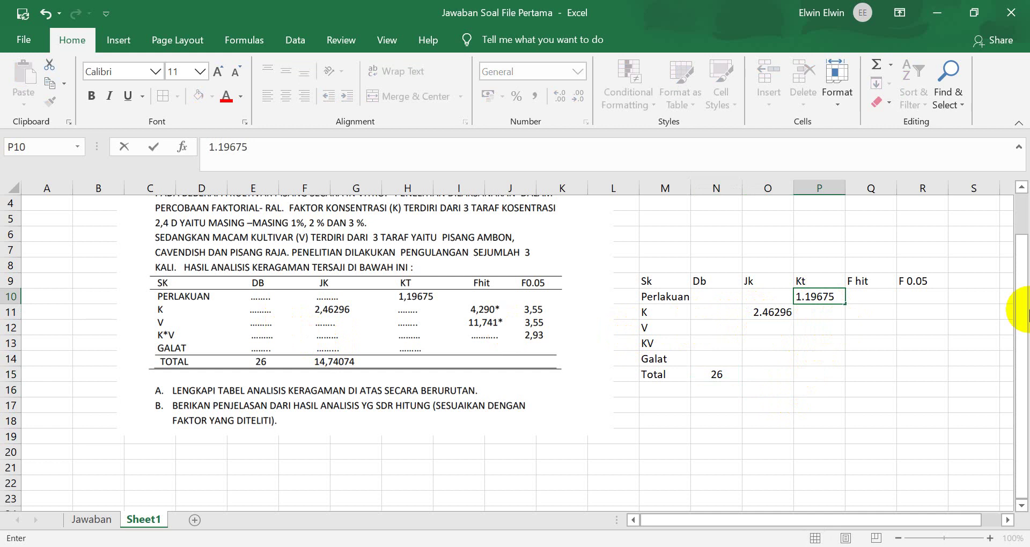
- Enter the F hit values 4.290 for row K and 11.741 for row V in Q11 and Q12
left_click(869, 309)
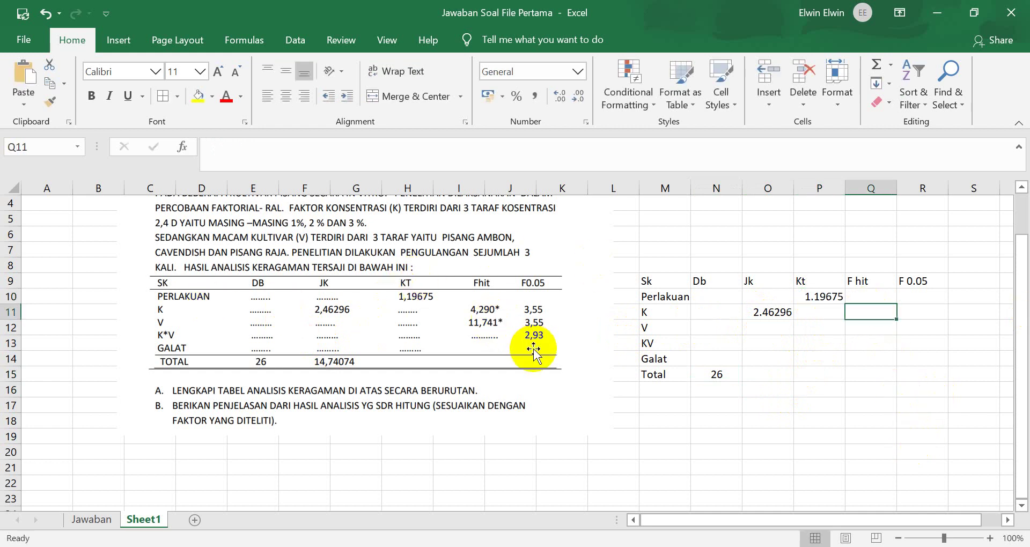
type("4.290")
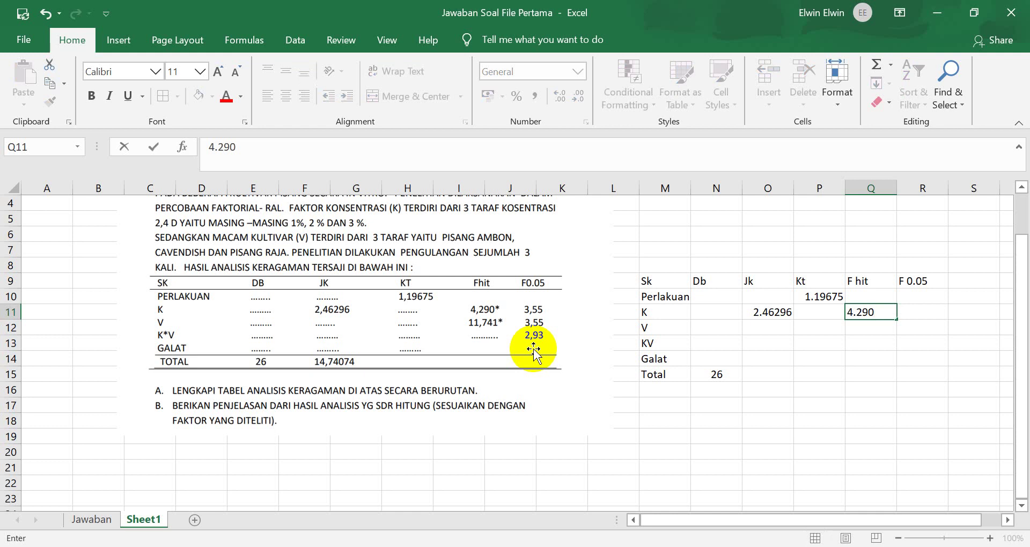
key("Return")
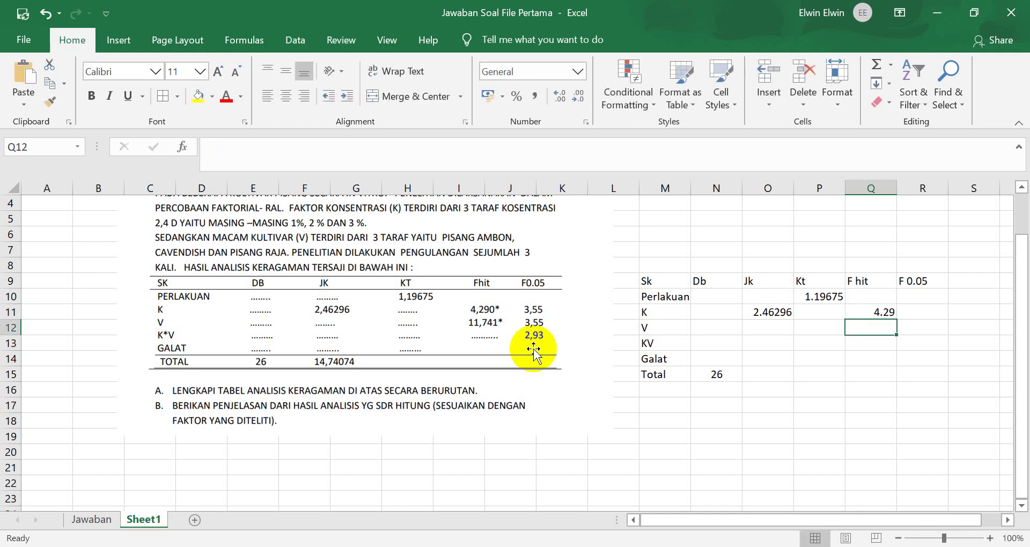
type("11.741")
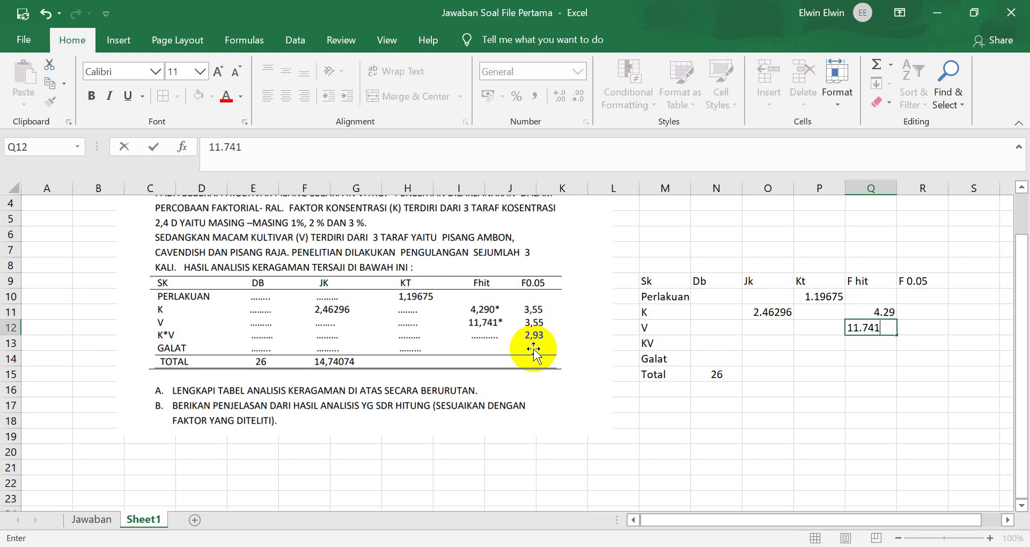
left_click(934, 359)
- Enter the F 0.05 values 3.55, 3.55 and 2.93 for rows K, V and KV in R11 to R13
left_click(926, 314)
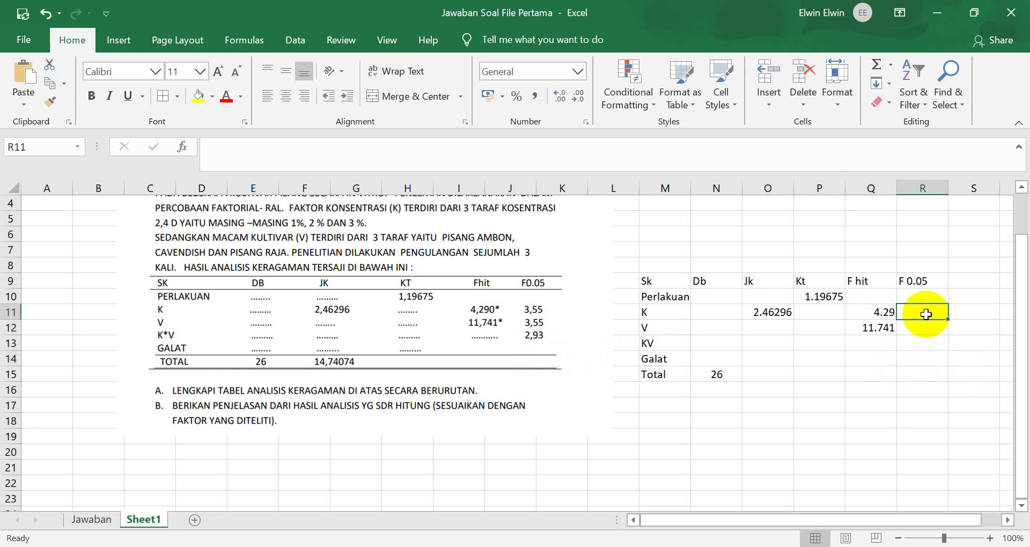
type("3.55")
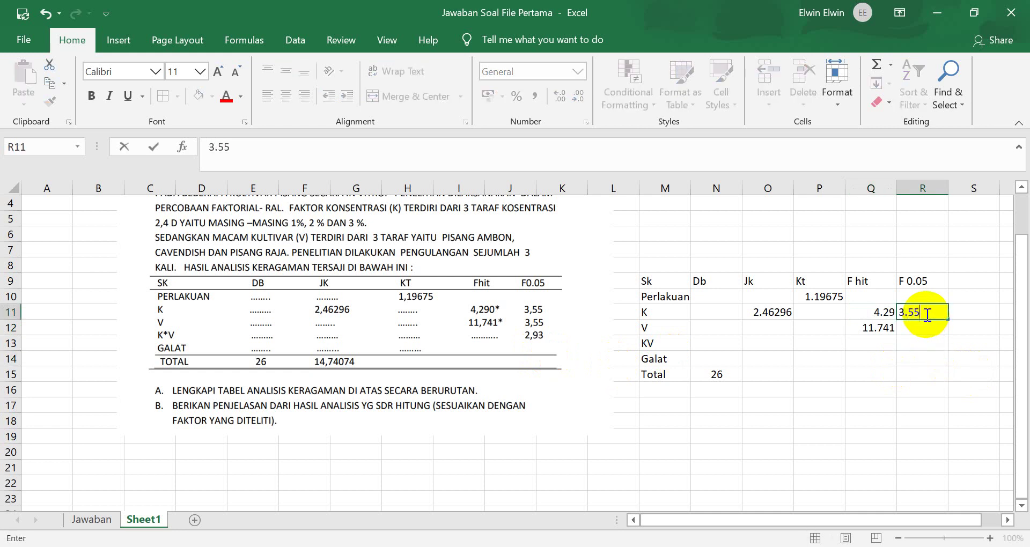
key("Return")
type("3")
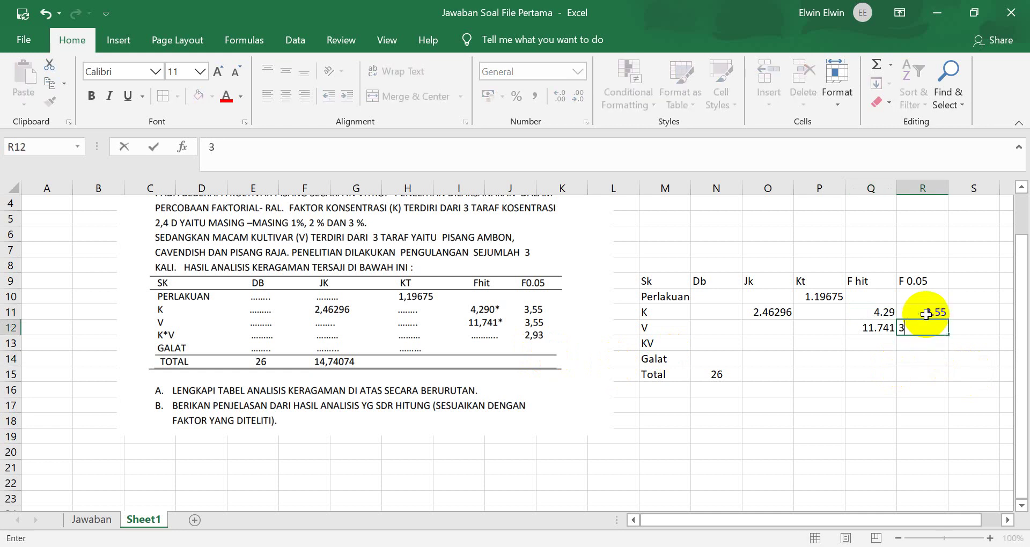
type(".55")
key("Return")
type("2")
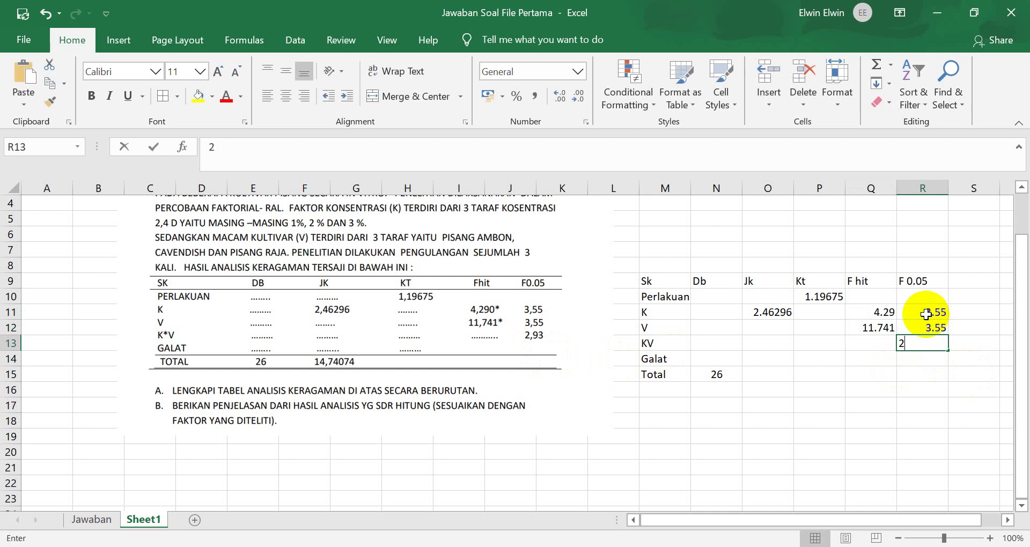
type(".93")
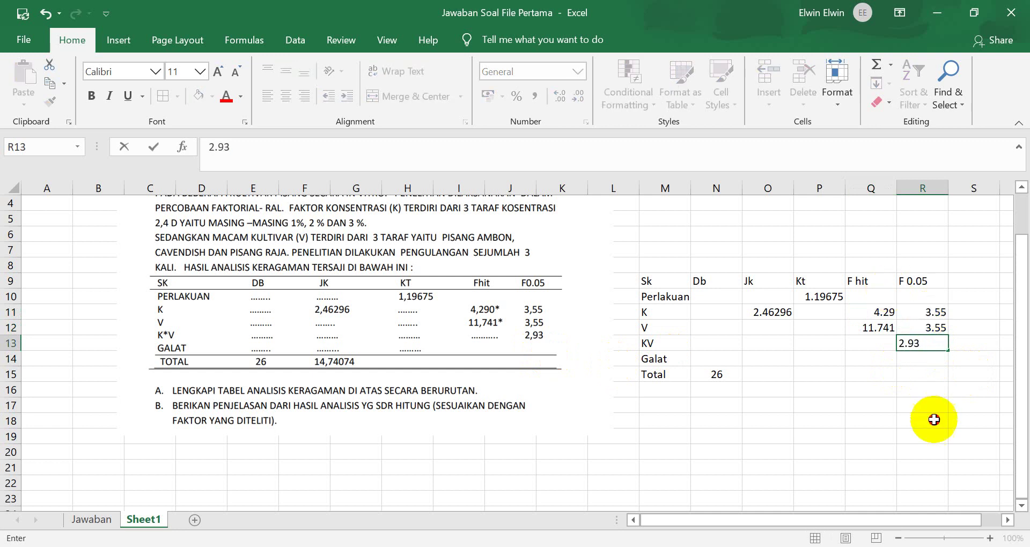
left_click(934, 420)
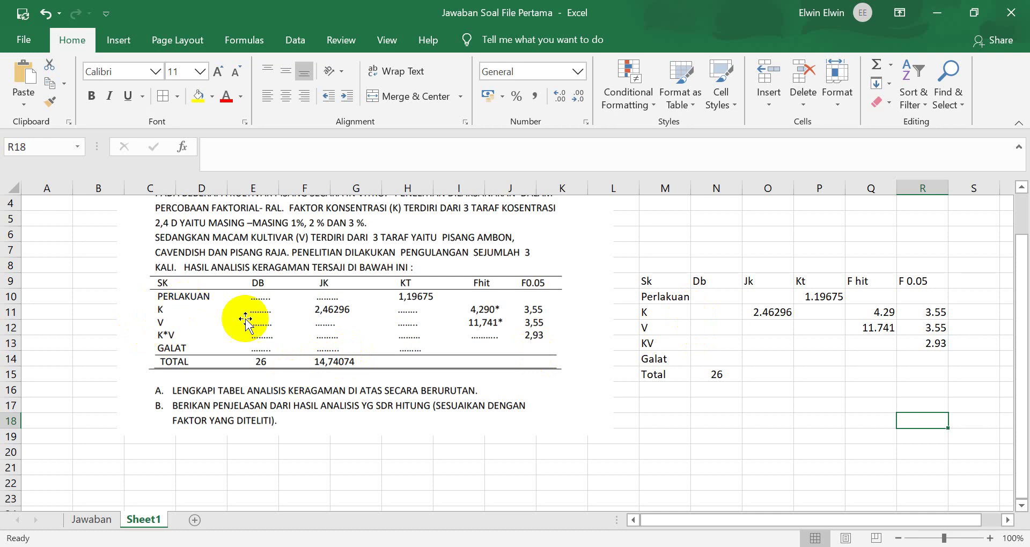
- Widen column M slightly to give the Perlakuan label more room
left_click(710, 298)
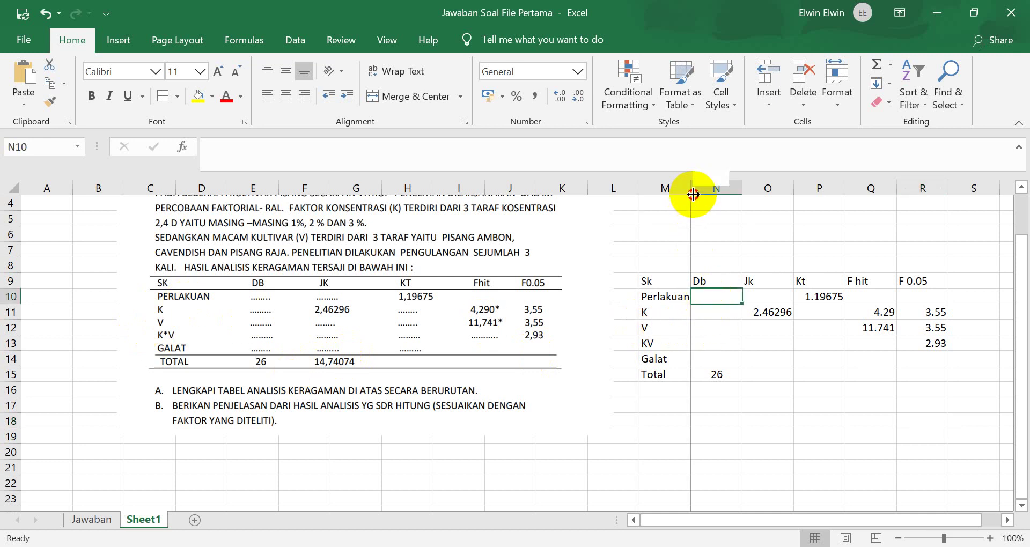
left_click_drag(690, 189, 698, 190)
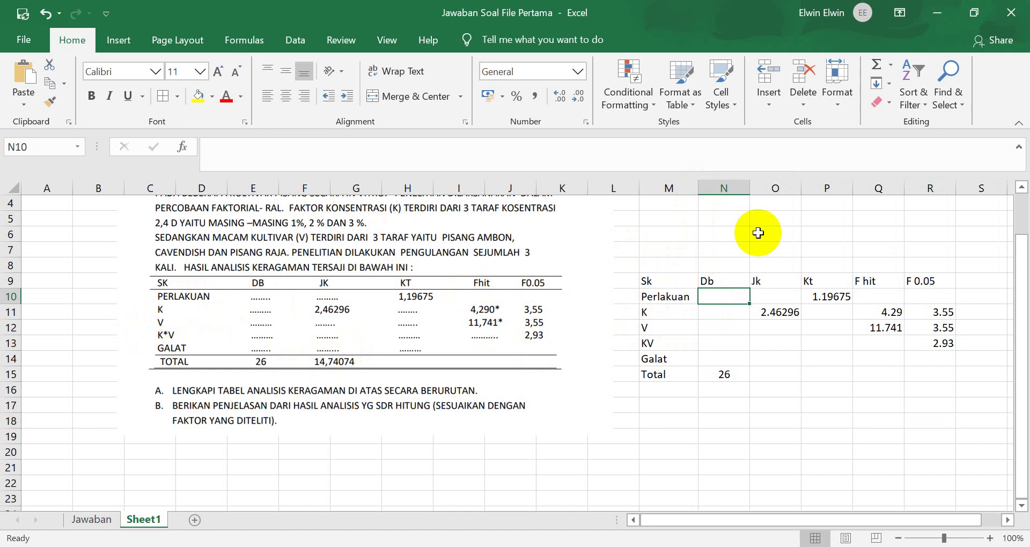
- List r, K and V in M5 to M7 with the value 3 beside each in N5 to N7
left_click(679, 222)
type("r")
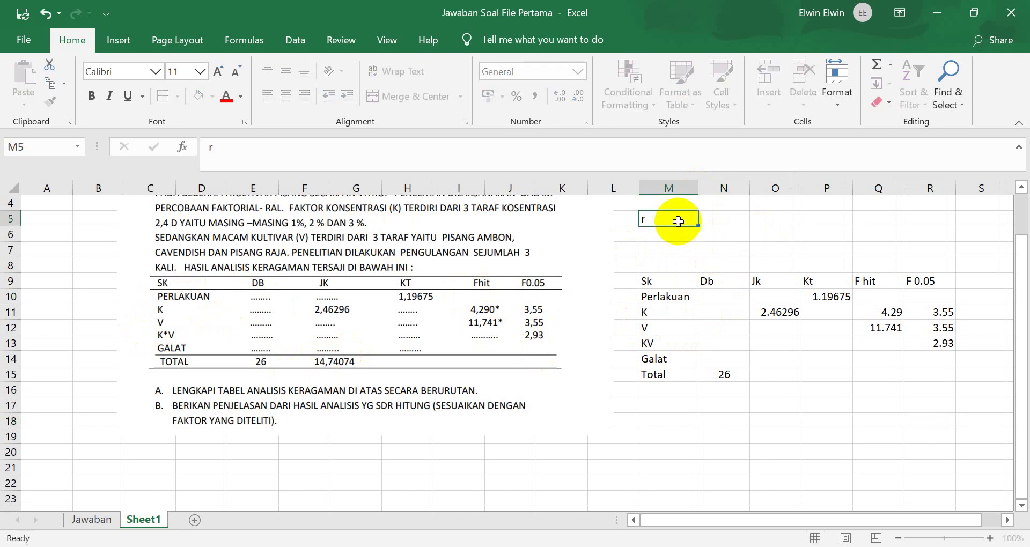
key("Tab")
type("3")
key("Return")
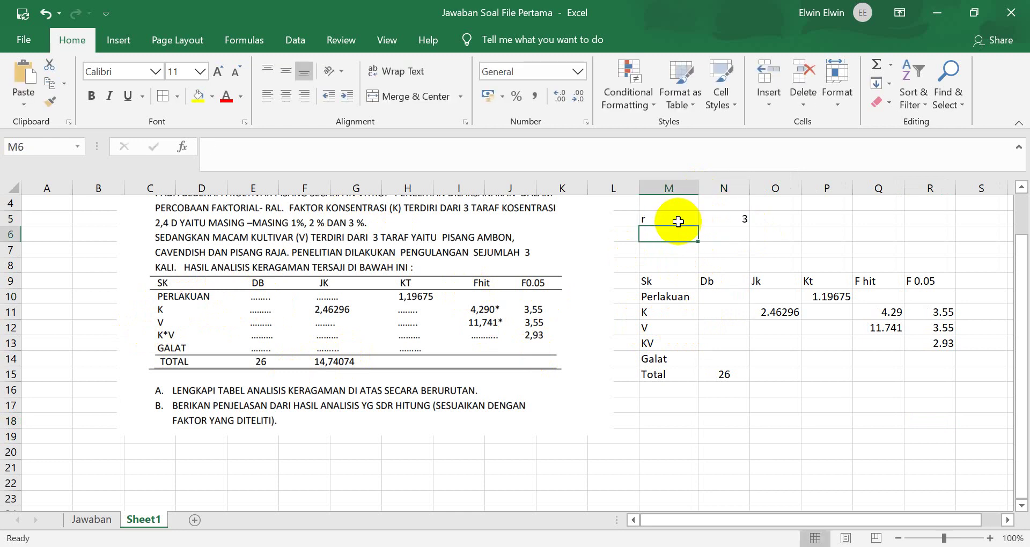
type("K")
key("Tab")
type("3")
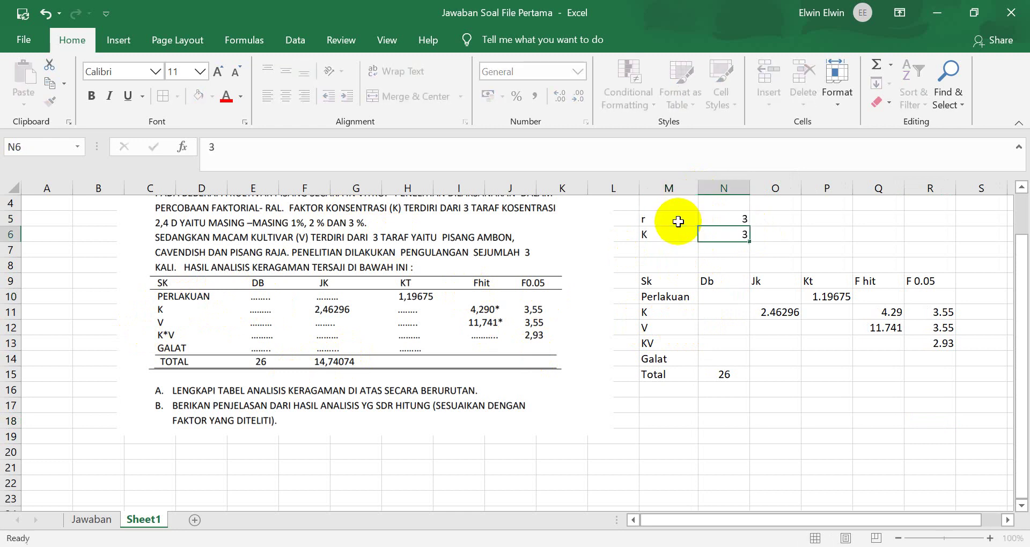
key("Return")
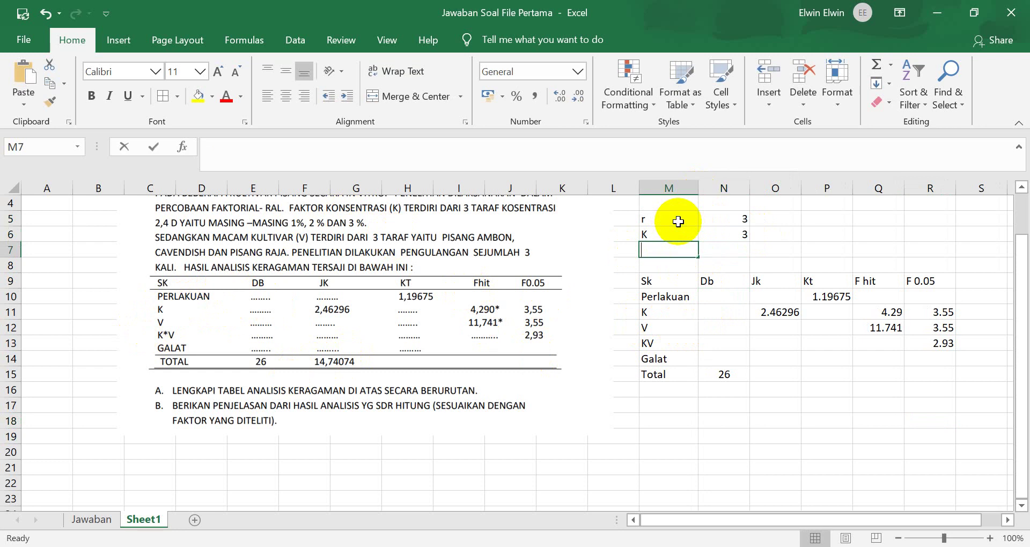
type("V")
key("Tab")
type("3")
key("Return")
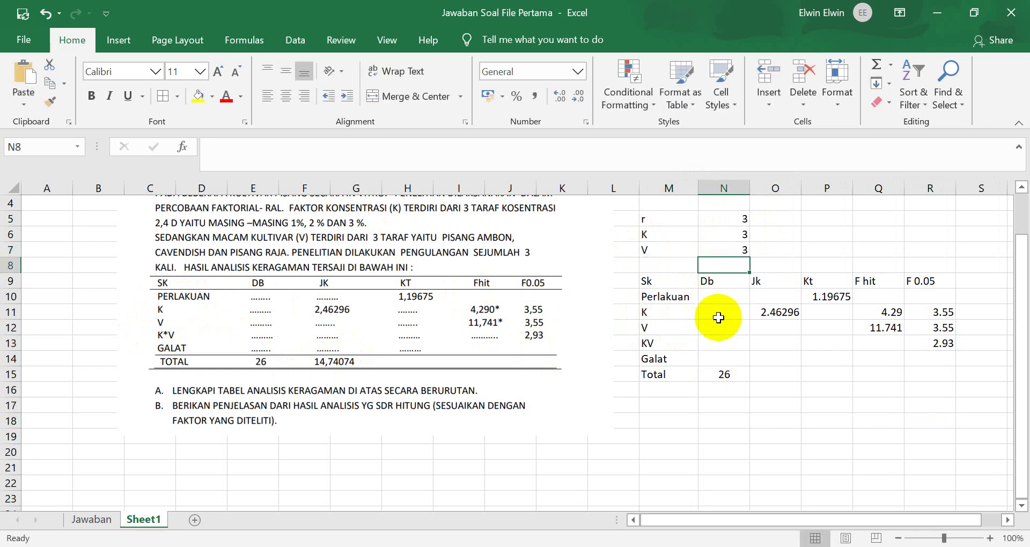
- Calculate the Db for Perlakuan in N10 with the formula =(3*3)-1
left_click(720, 300)
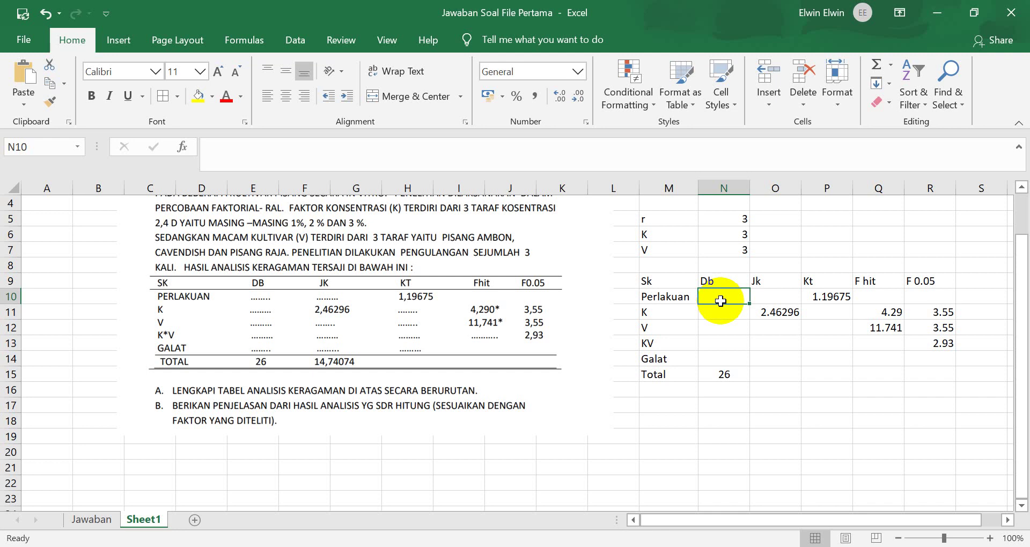
type("=(3*3)-1")
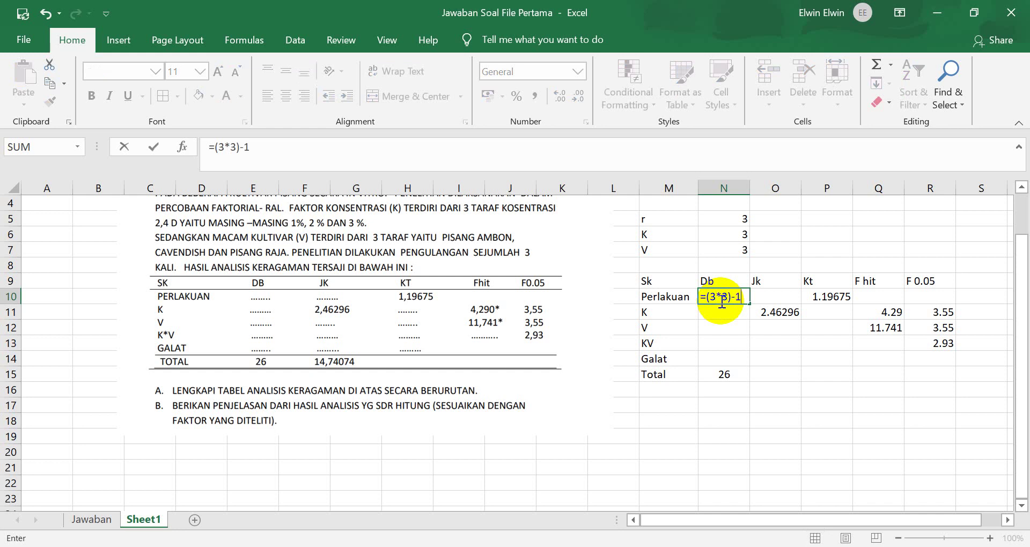
key("Return")
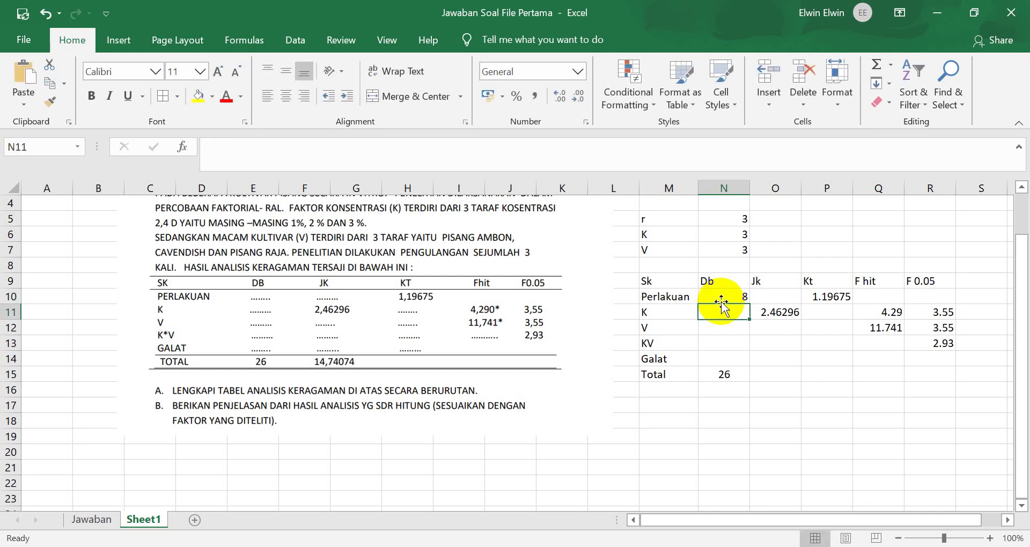
left_click(733, 291)
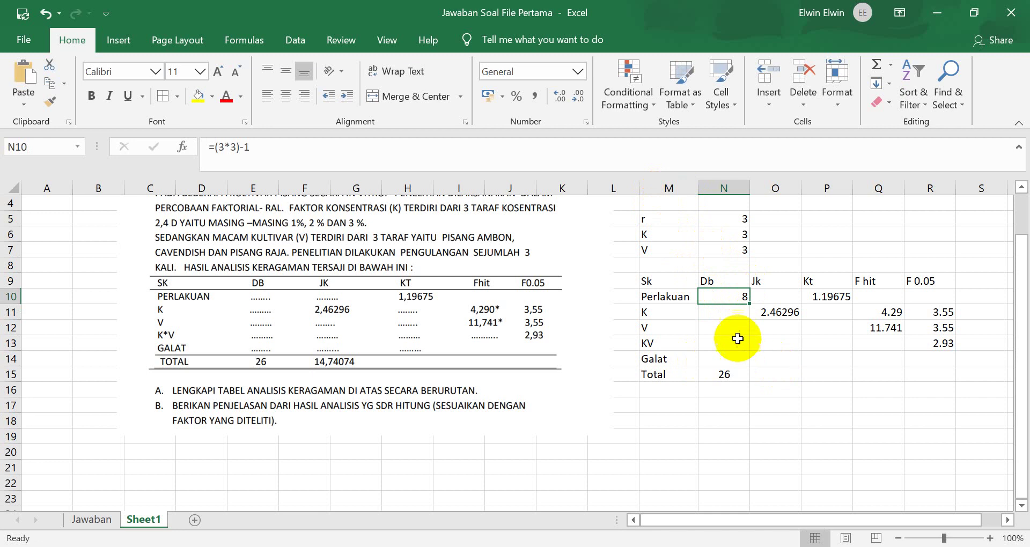
- Calculate the Db for rows K and V in N11 and N12 with the formula =3-1 in each
left_click(725, 312)
type("=30")
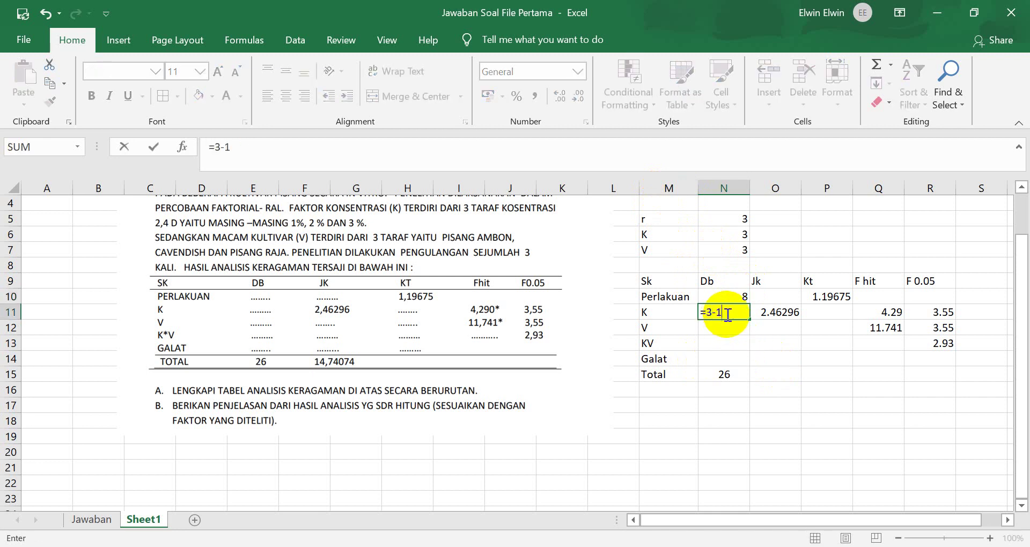
key("Return")
type("=3-1")
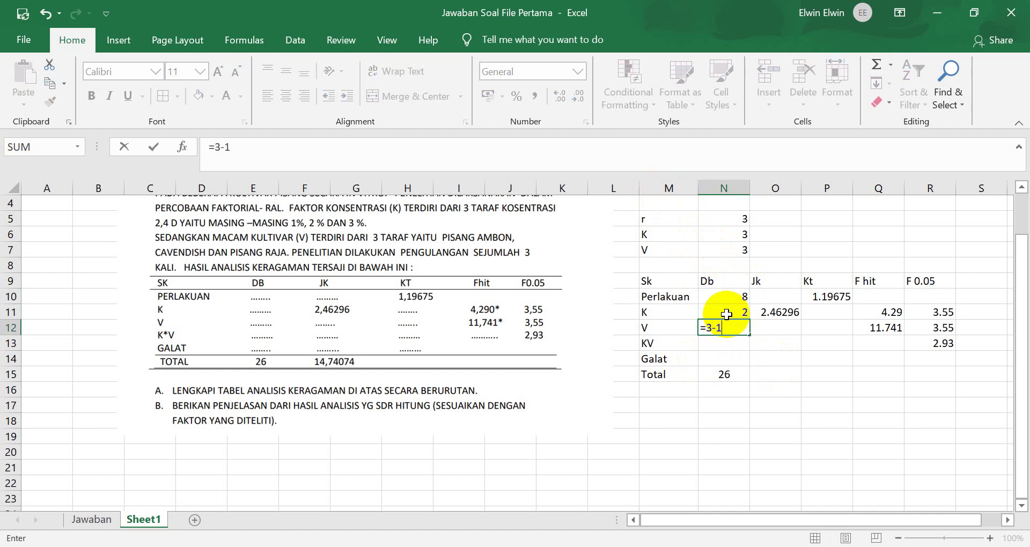
key("Return")
- Calculate the Db for row KV in N13 with the formula =(3-1)*(3-1)
type("=(3")
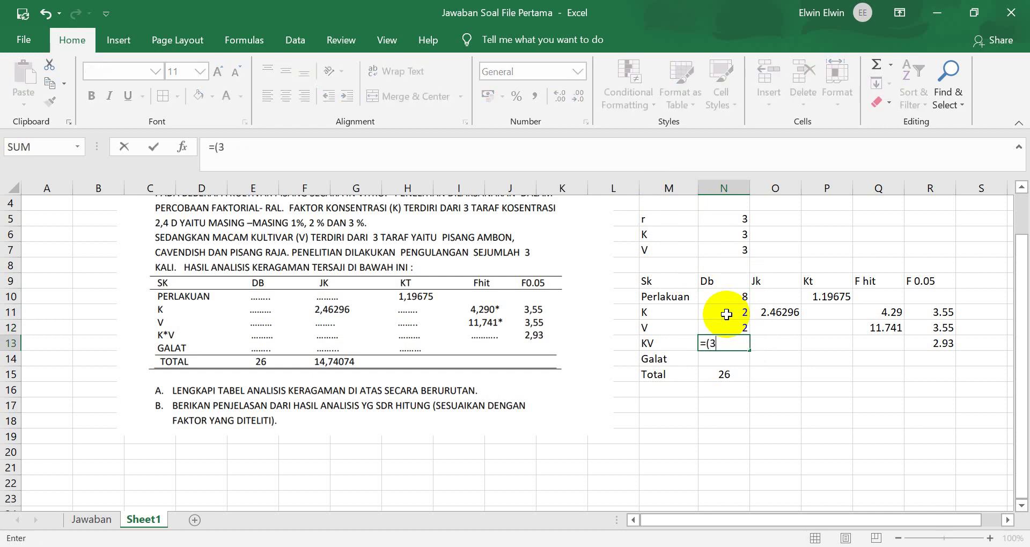
key("BackSpace")
key("BackSpace")
type("-1)*93")
key("Return")
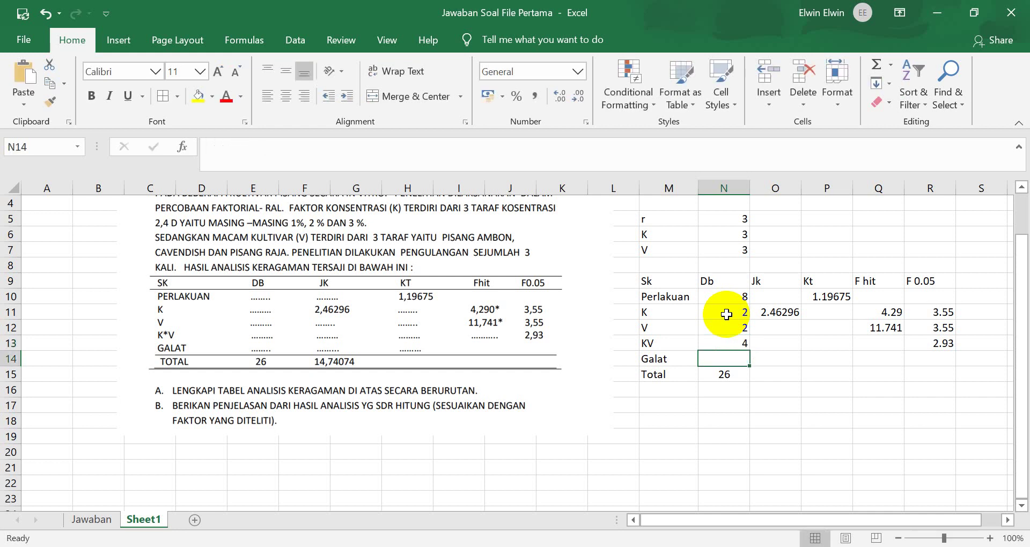
- Calculate the Db for Galat in N14 with the formula =(3*3)*(3-1)
type("=(")
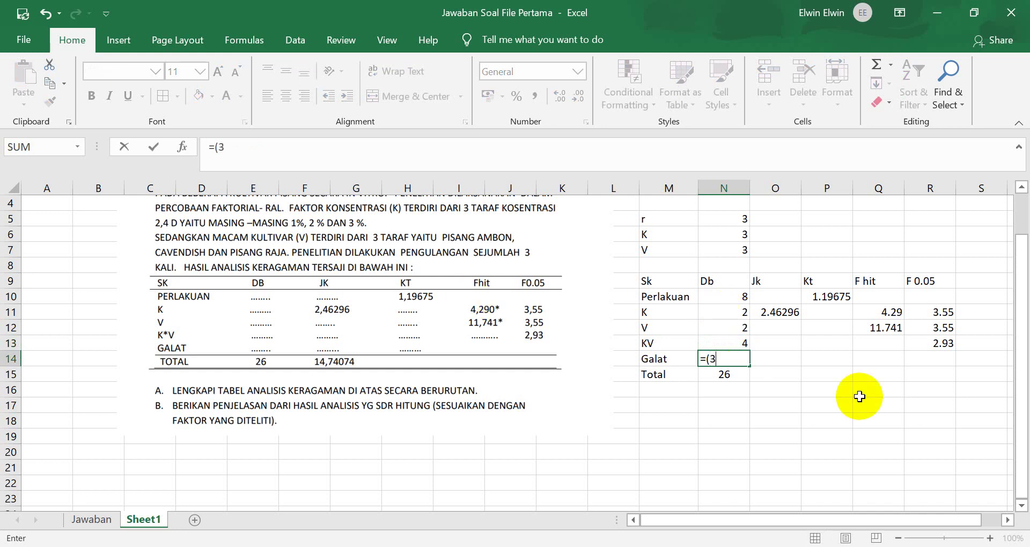
type("3*3)*(3-1")
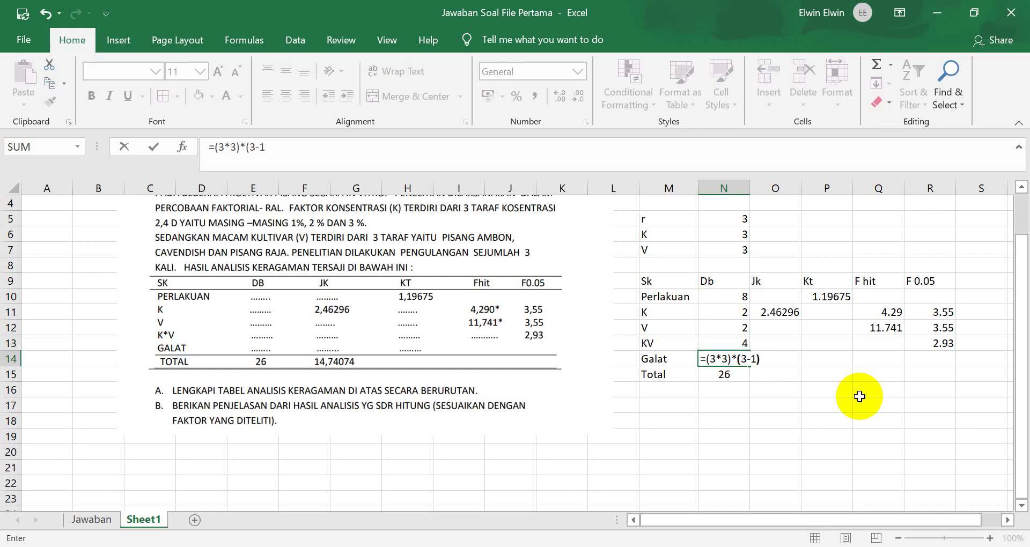
key("Return")
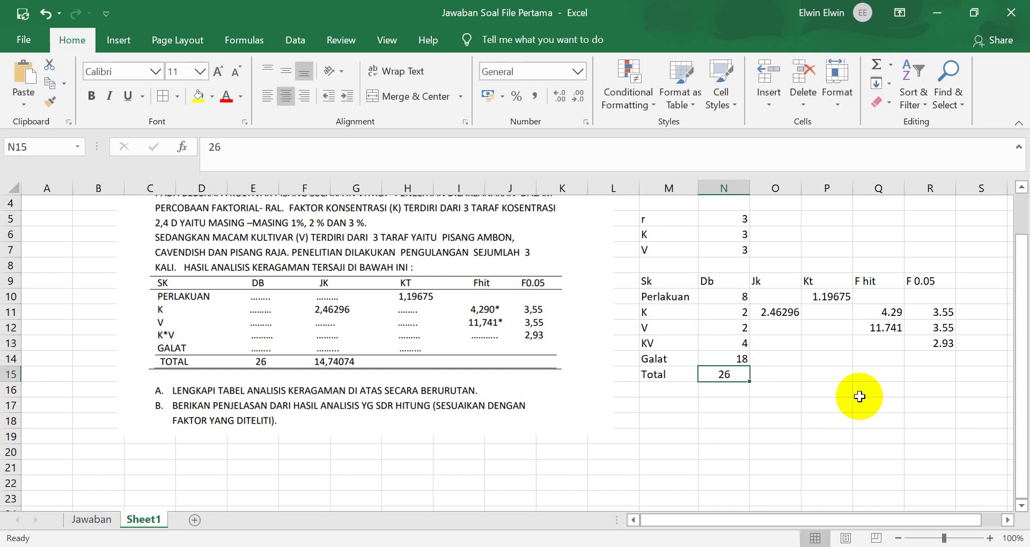
left_click(736, 360)
left_click(742, 342)
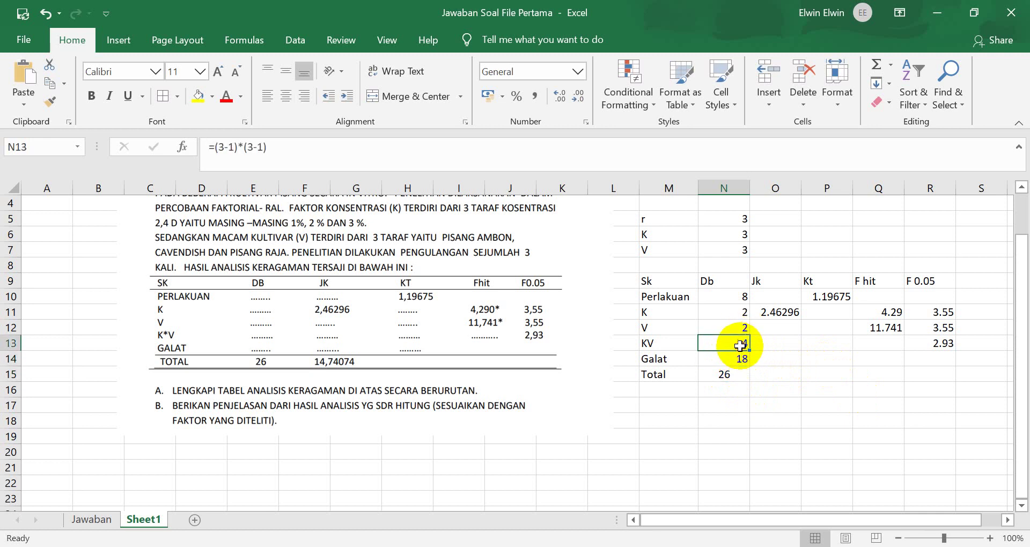
left_click(741, 328)
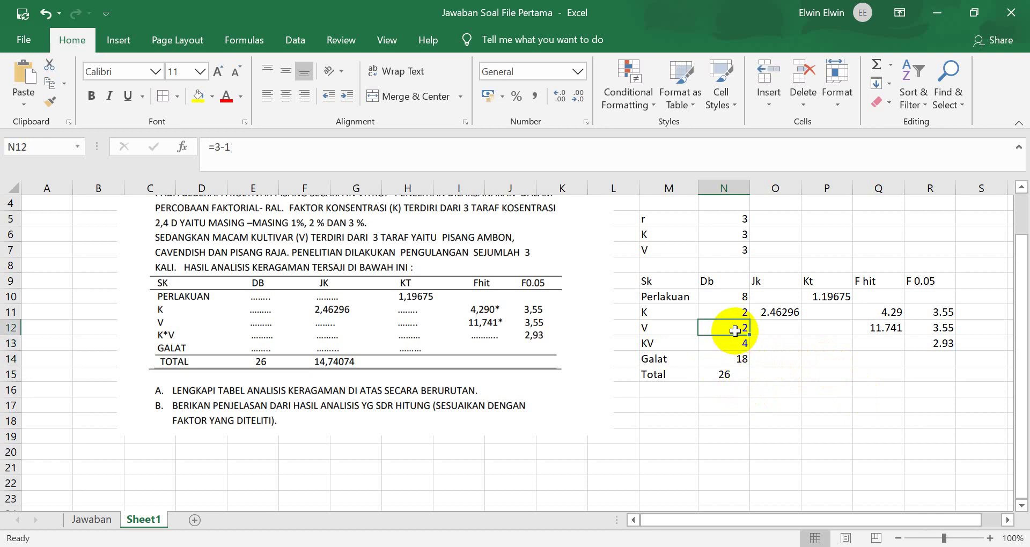
left_click(735, 314)
left_click(731, 375)
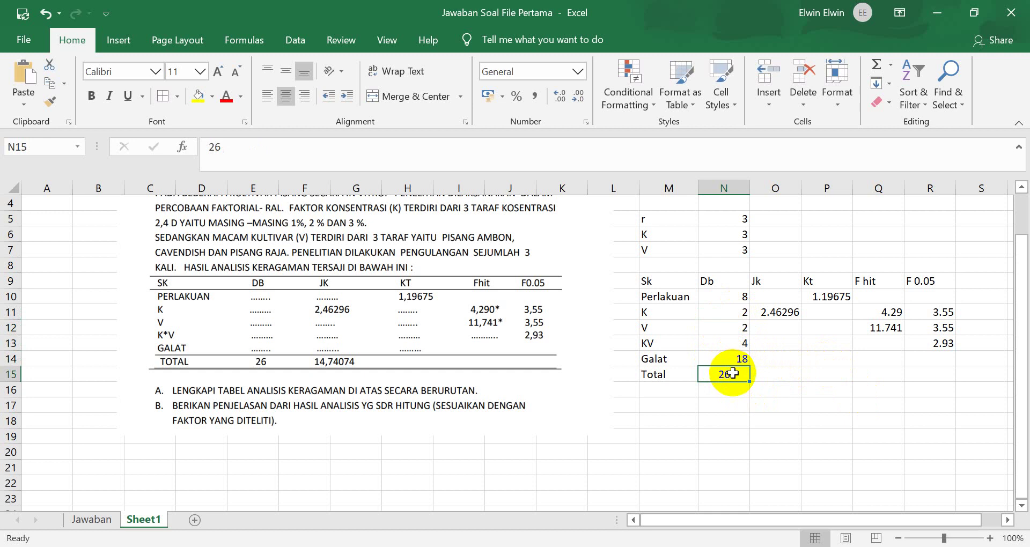
- Centre the Db values in N10 to N15 horizontally
left_click_drag(744, 296, 732, 367)
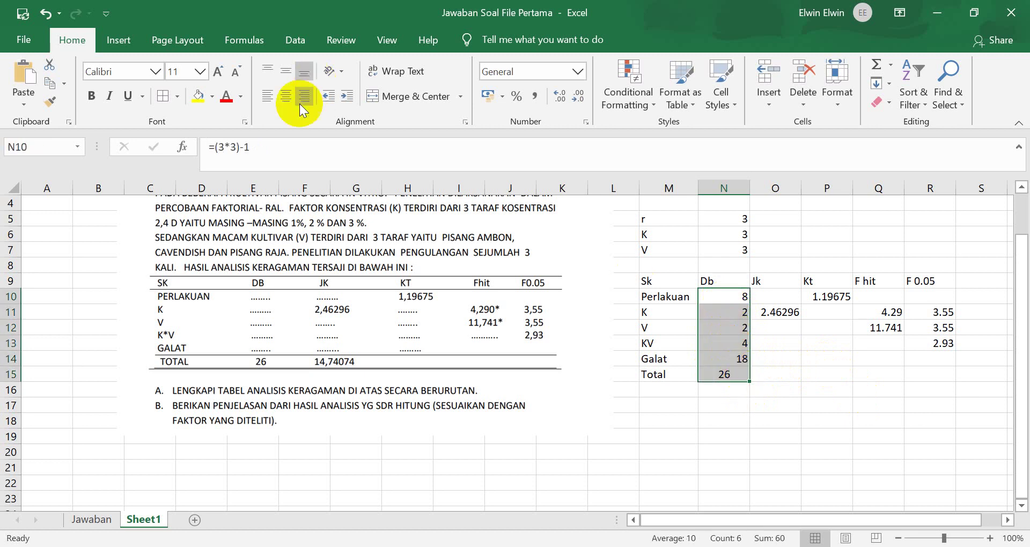
left_click(285, 97)
left_click(803, 379)
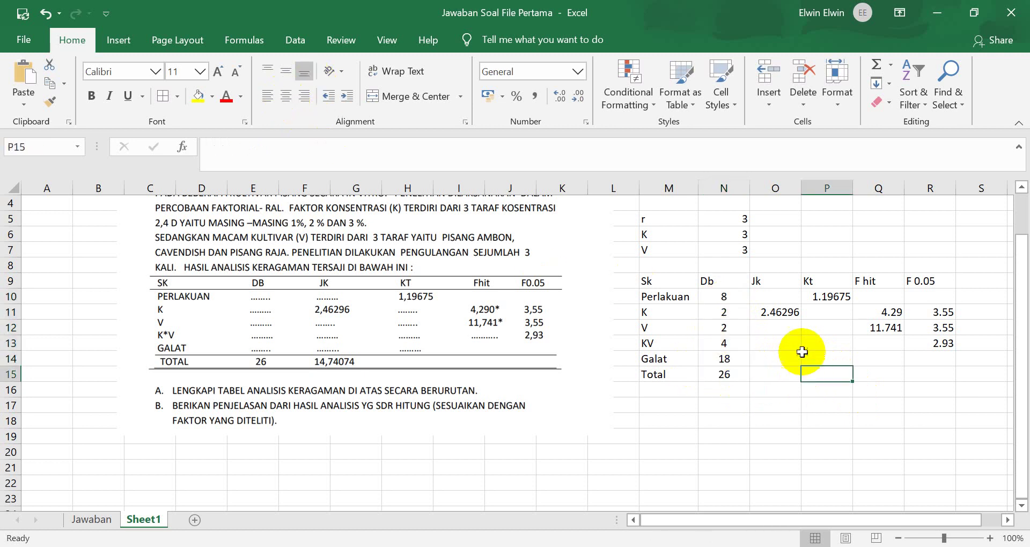
left_click(829, 301)
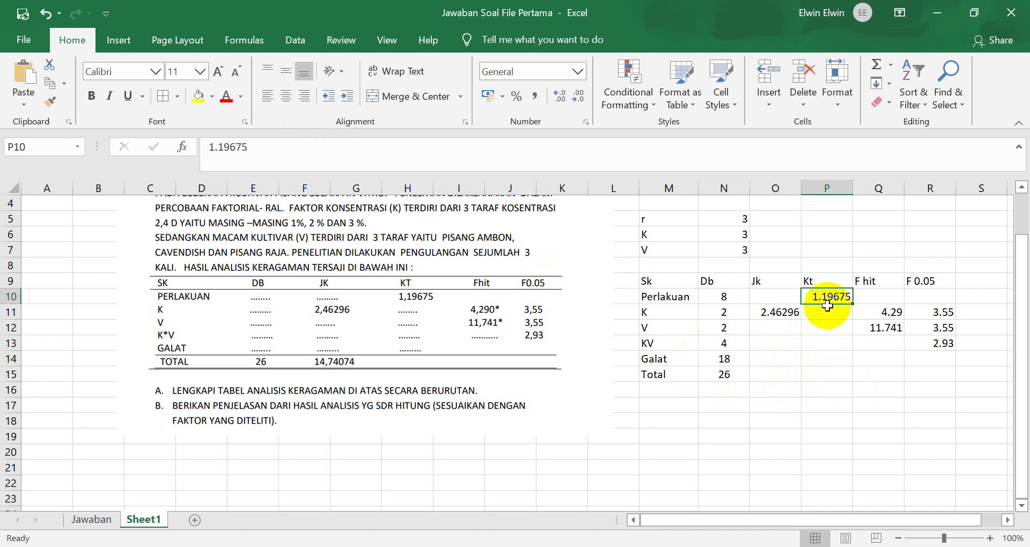
left_click(777, 297)
left_click(671, 298)
left_click(778, 297)
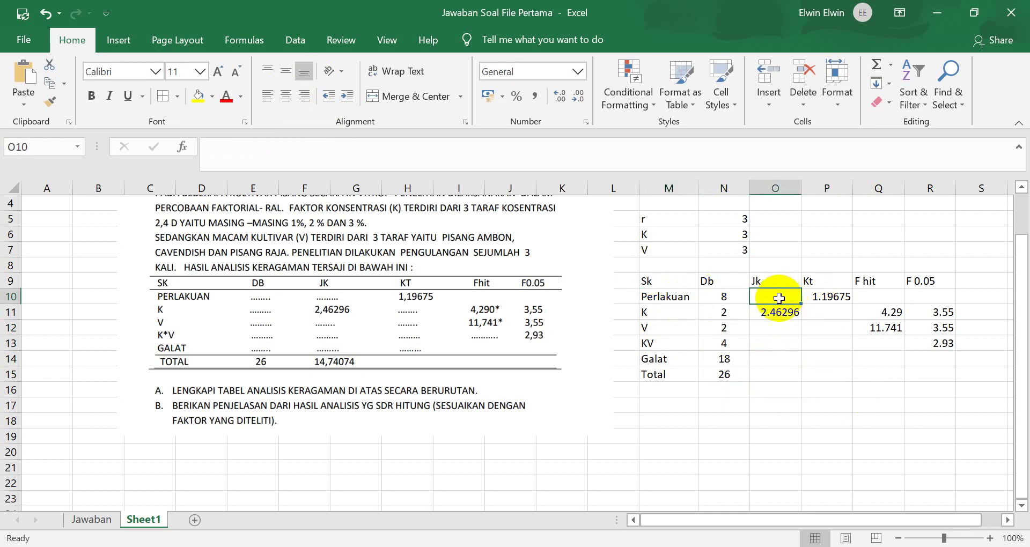
- Enter the heading JK Perlakuan in M18 below the table
left_click(679, 416)
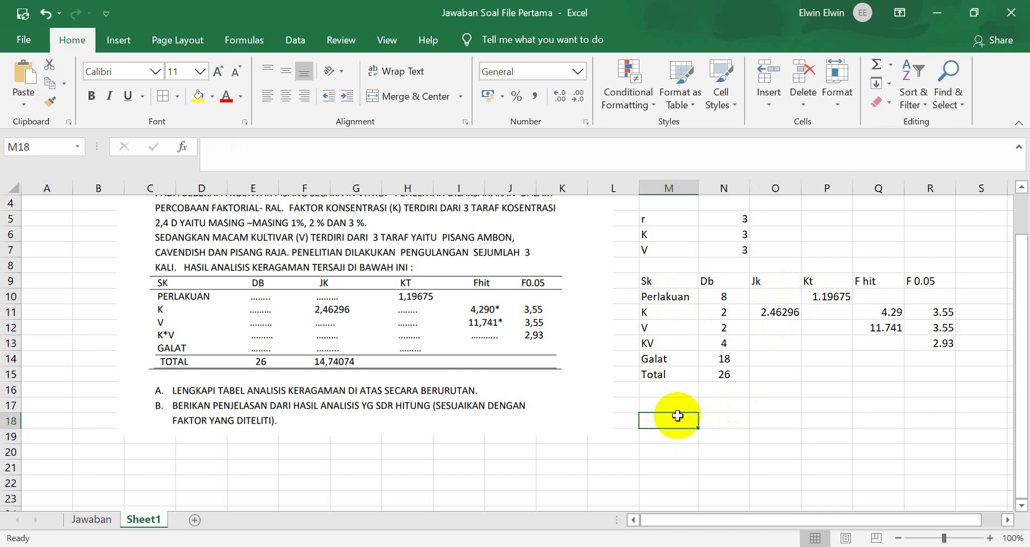
type("JK Per")
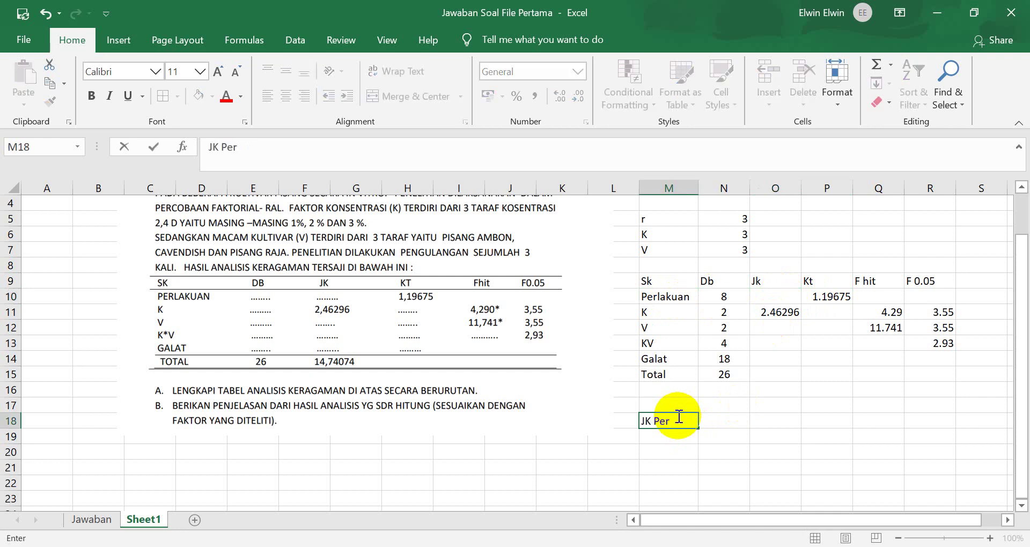
type("lakuan")
key("Return")
- Write the mean-square relation Kt=jk/db as a text note in M19 under the JK Perlakuan heading
type("Jk")
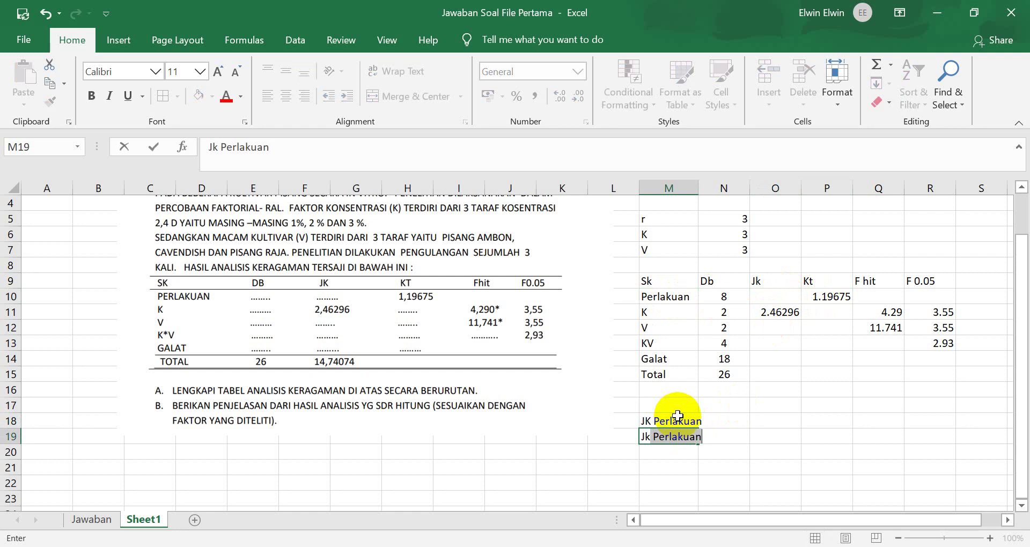
key("BackSpace")
key("BackSpace")
type("=")
key("BackSpace")
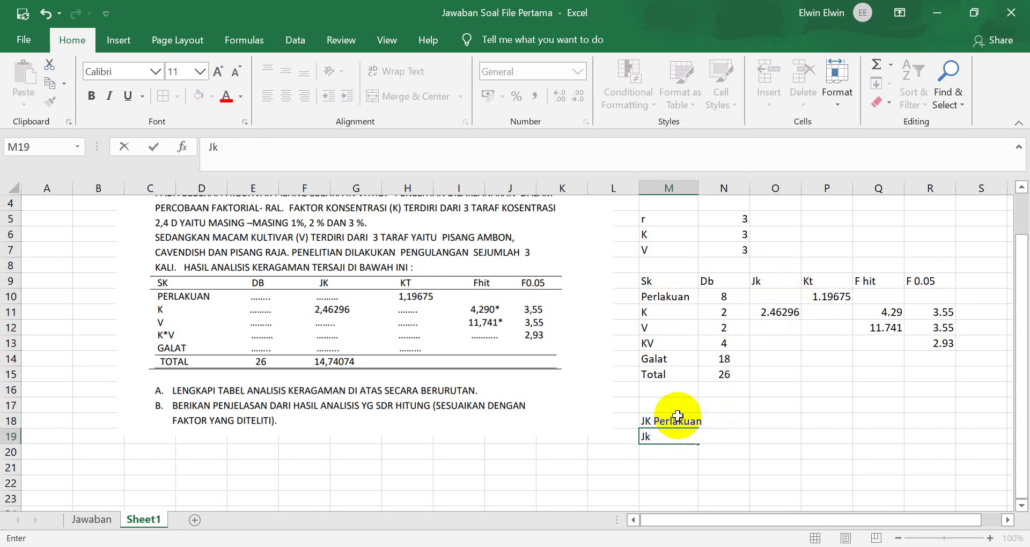
type("=")
key("BackSpace")
key("BackSpace")
key("BackSpace")
type("Kt=jk/db")
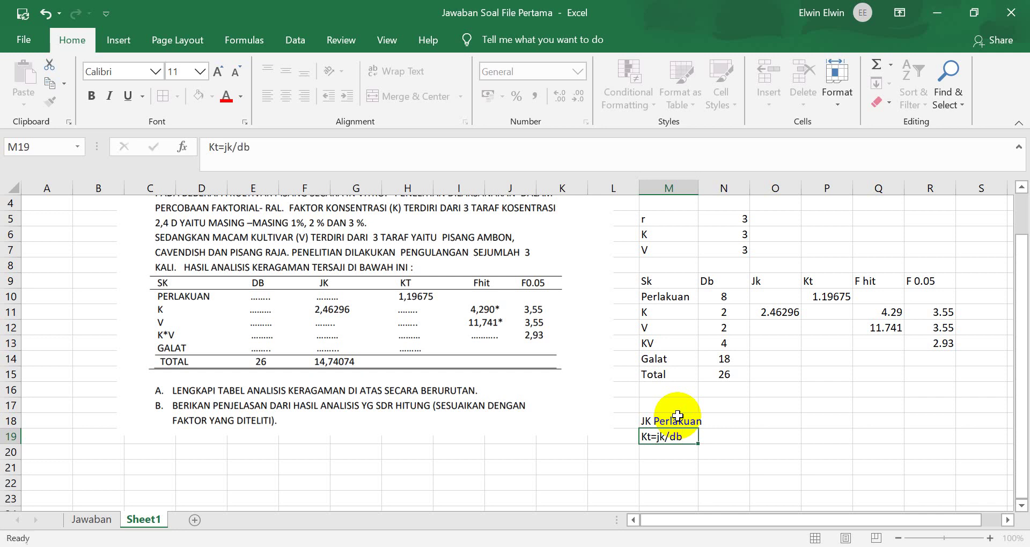
key("Return")
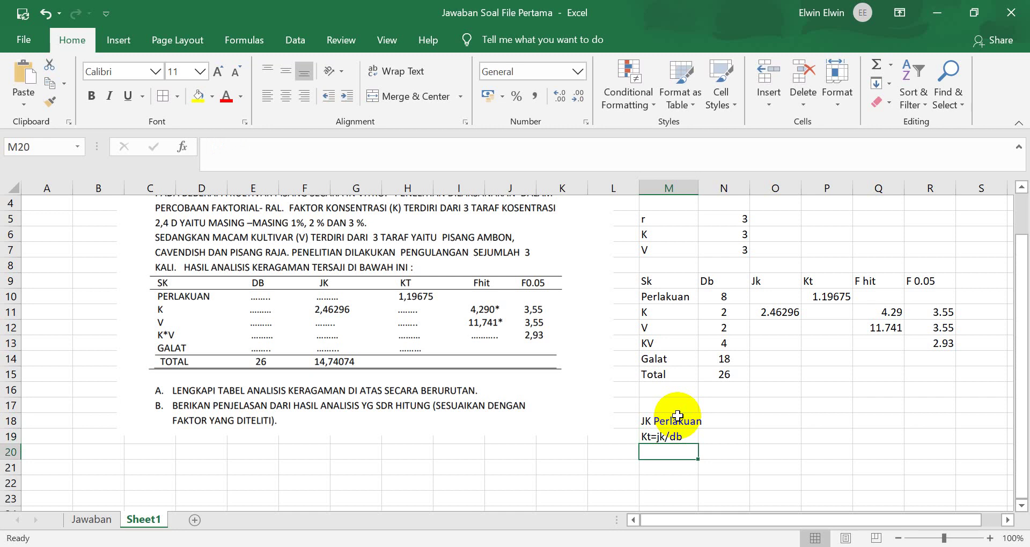
- Write the rearranged relation jk=kt*db as a text note in M20
type("jk")
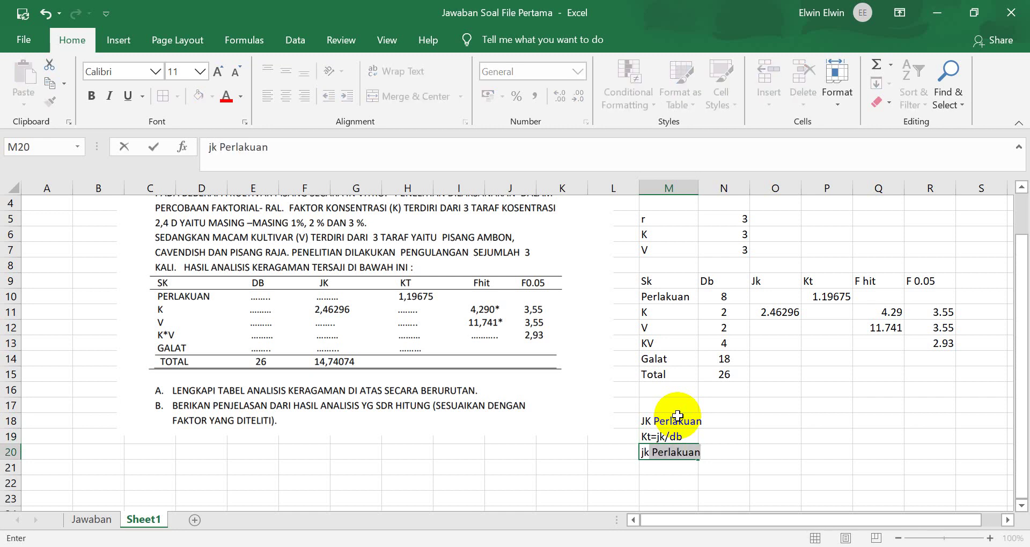
type("=")
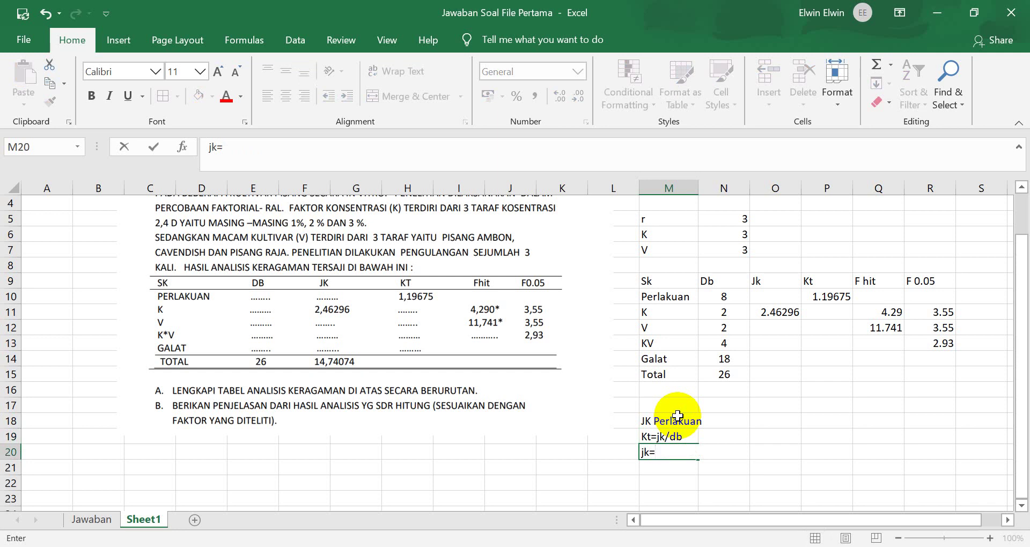
type("kt*db")
left_click(726, 429)
- Calculate the Jk for Perlakuan in O10 by multiplying its Kt by its Db with =P10*N10
left_click(760, 302)
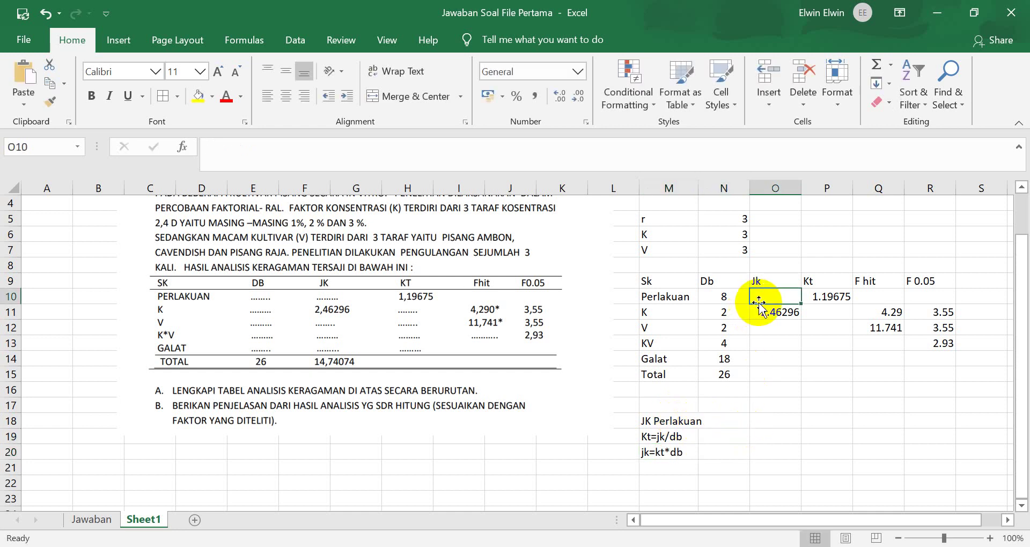
type("=")
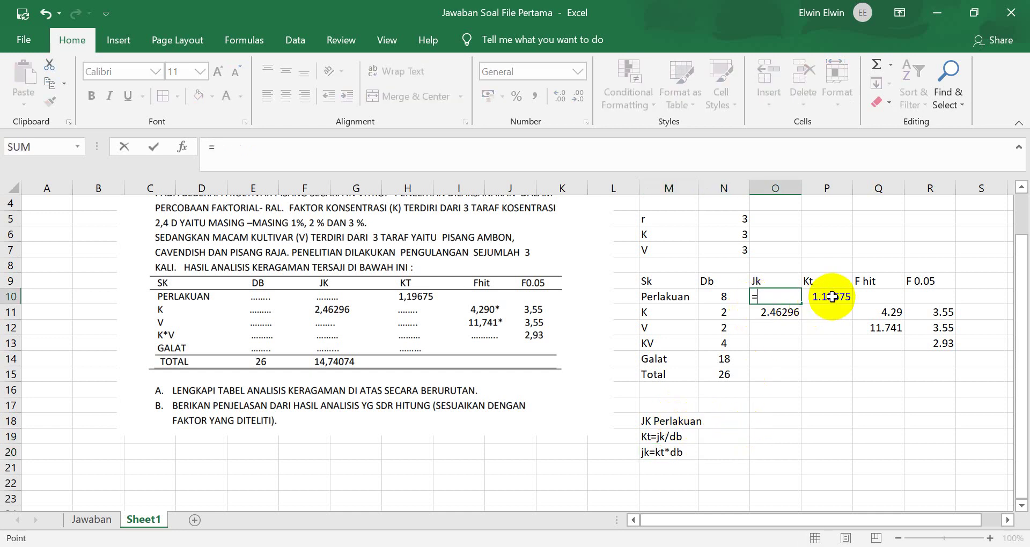
left_click(831, 297)
type("*")
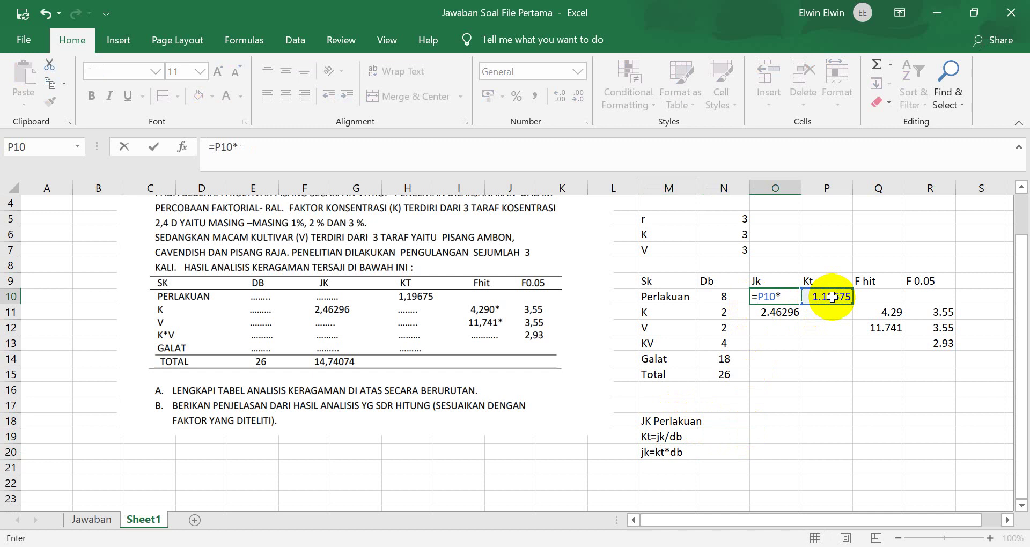
left_click(721, 298)
key("Return")
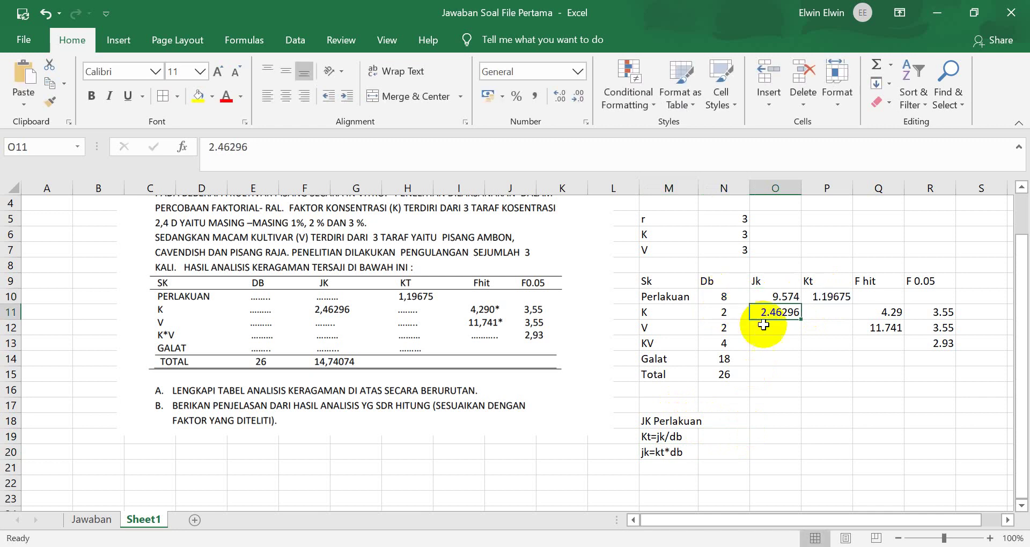
- Calculate the Kt for K in P11 by dividing its Jk by its Db with =O11/N11
left_click(798, 362)
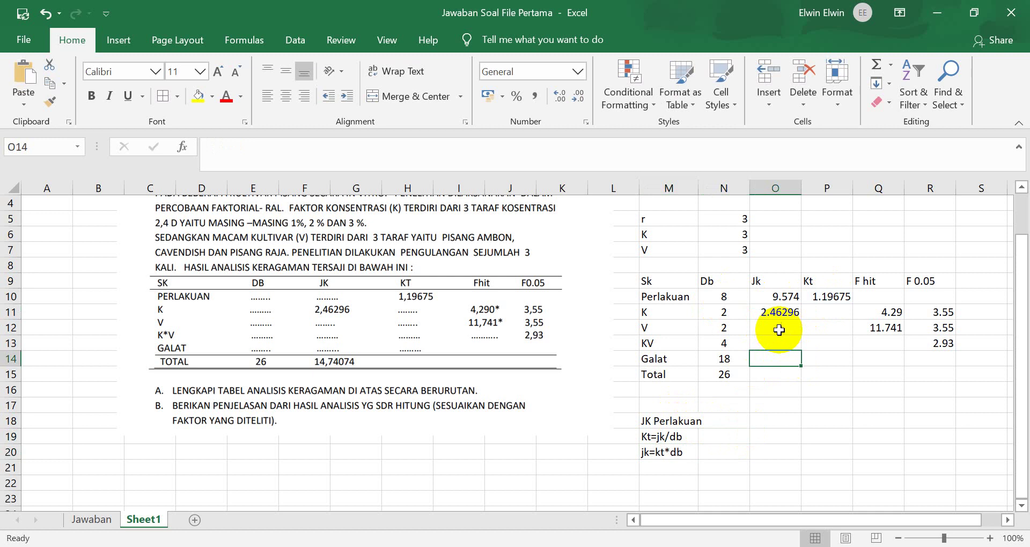
left_click(665, 313)
left_click(736, 314)
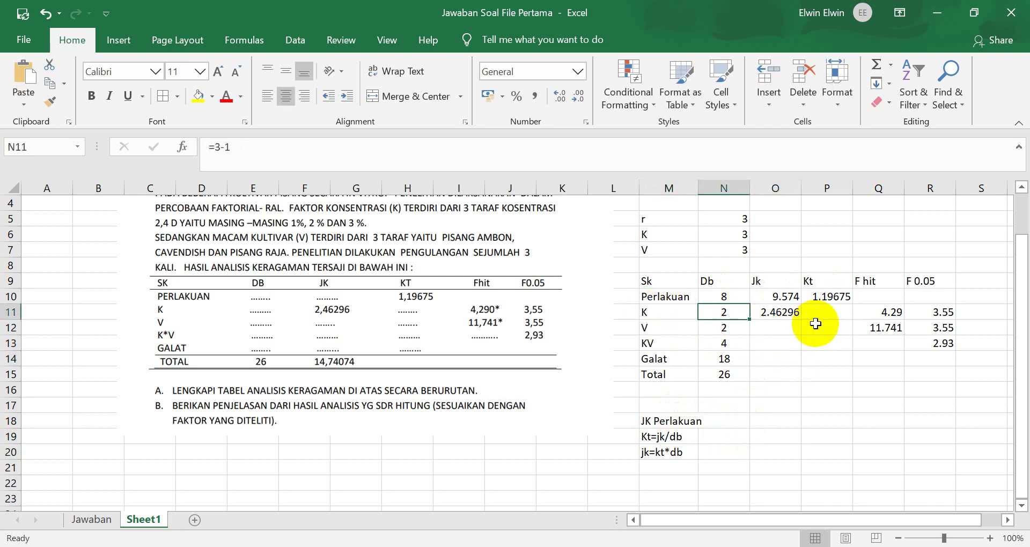
left_click(831, 316)
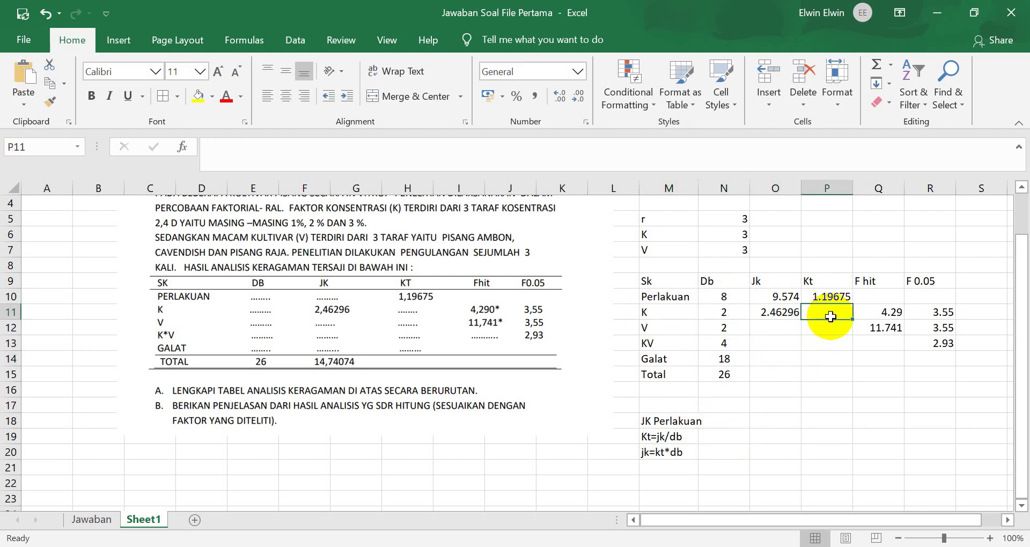
type("=")
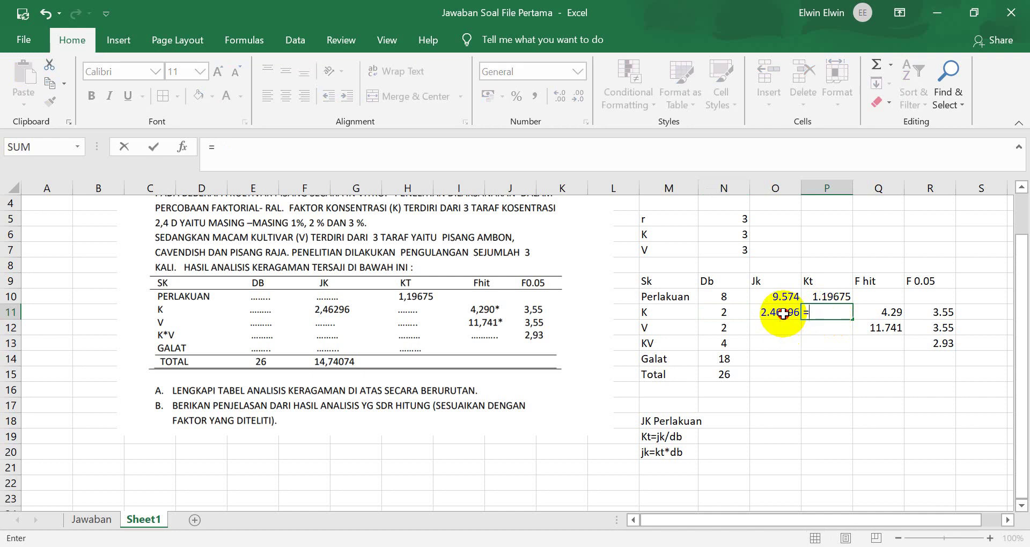
left_click(782, 314)
type("/")
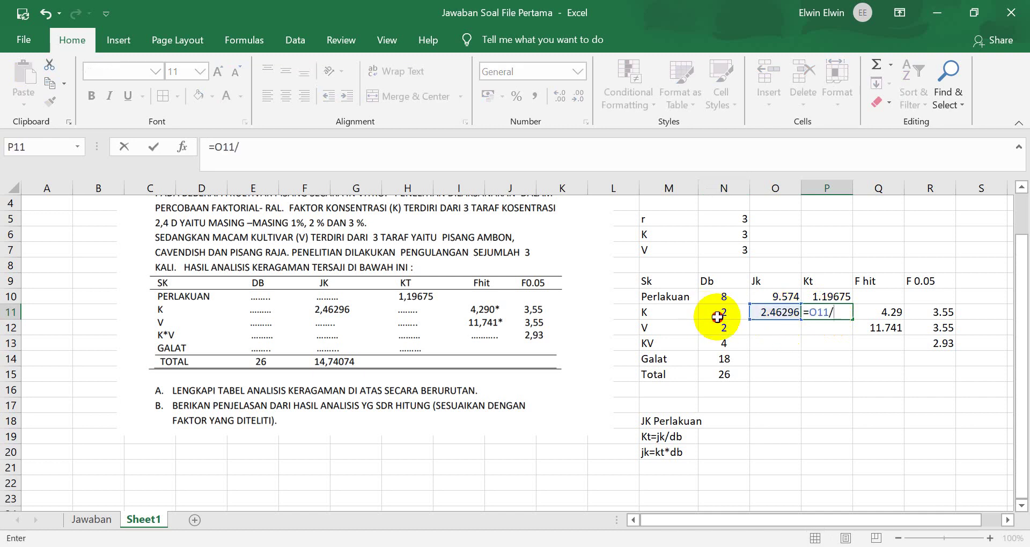
left_click(707, 316)
key("Return")
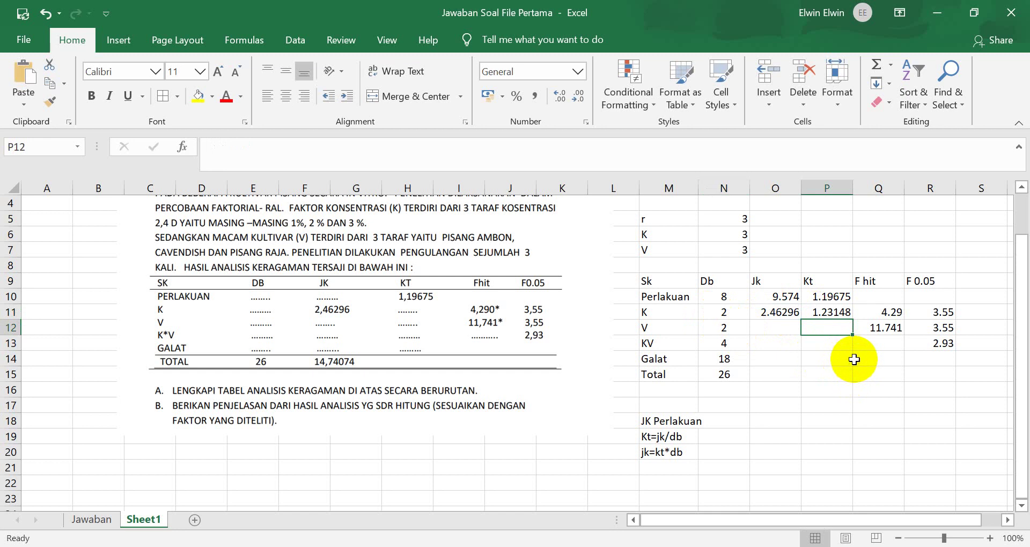
- Write the F-value relation F hitung=kt/kt galat as a text note in O18
left_click(881, 330)
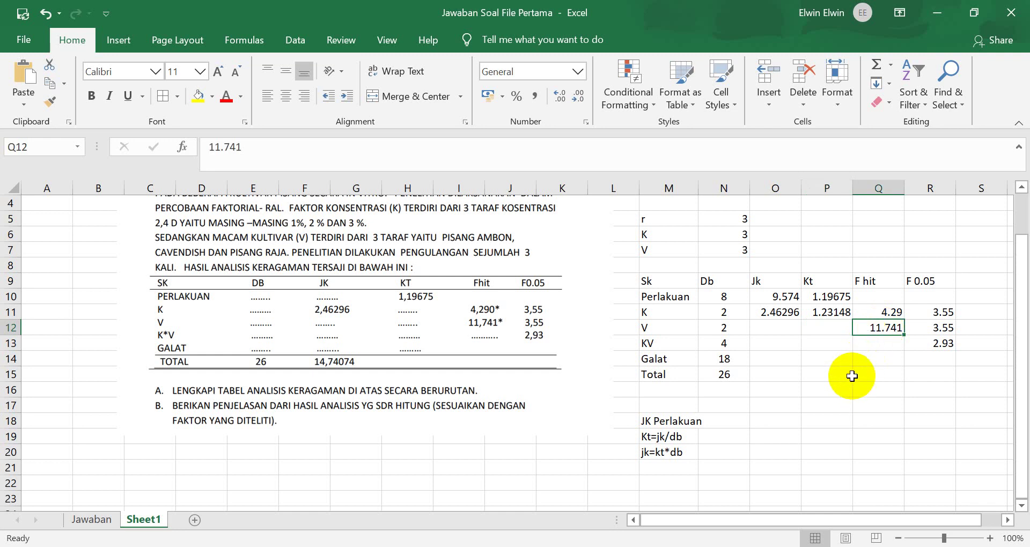
left_click(773, 421)
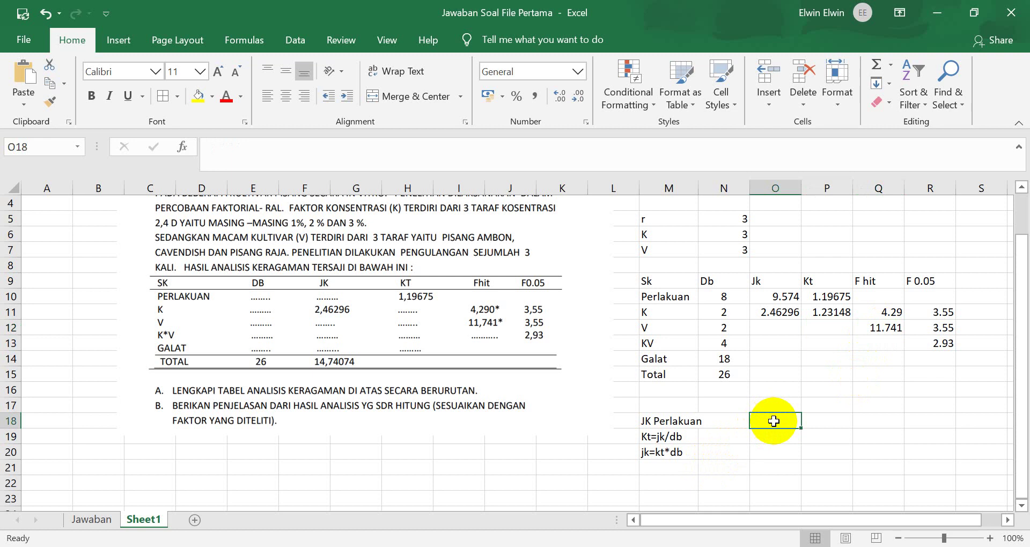
type("F hitu")
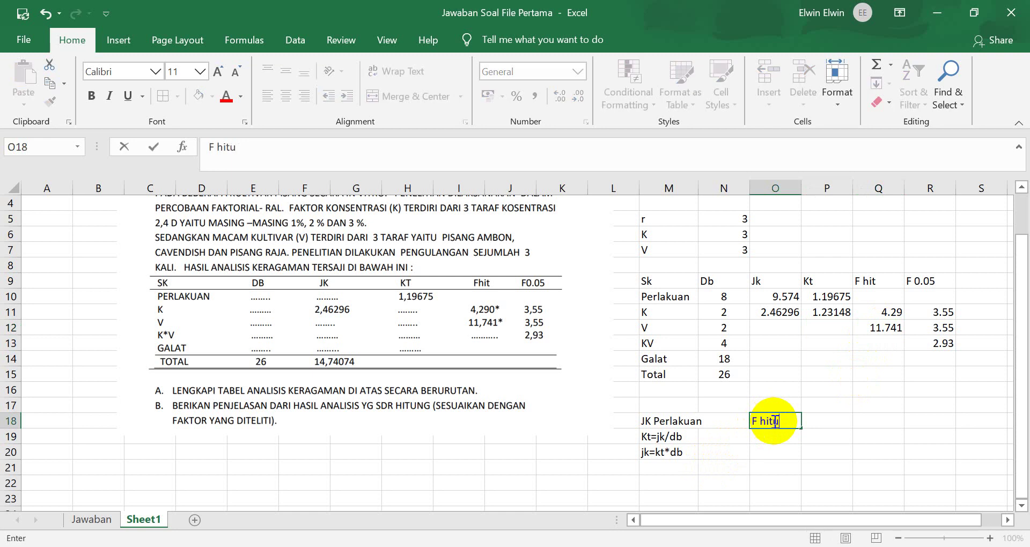
type("ng=kt/kt")
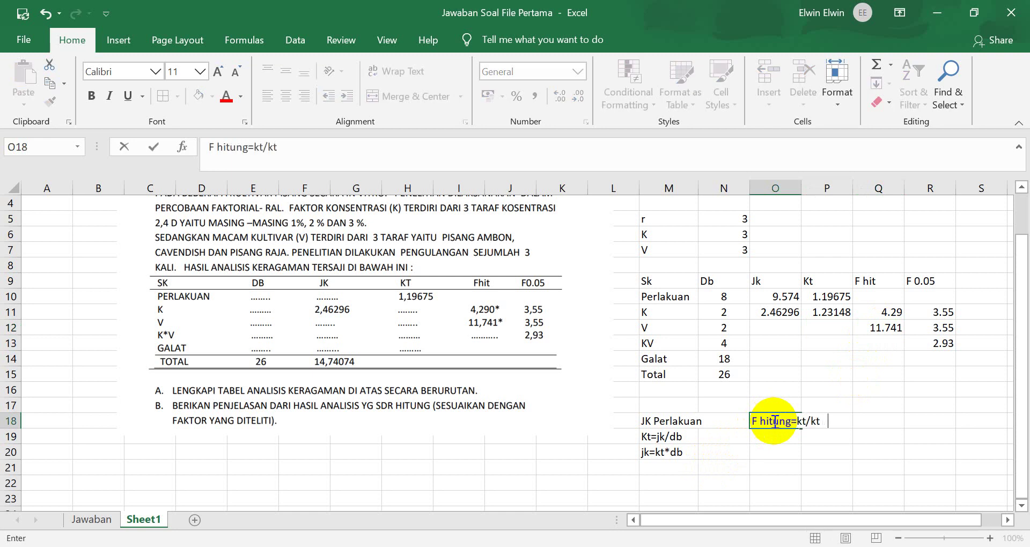
type(" galat")
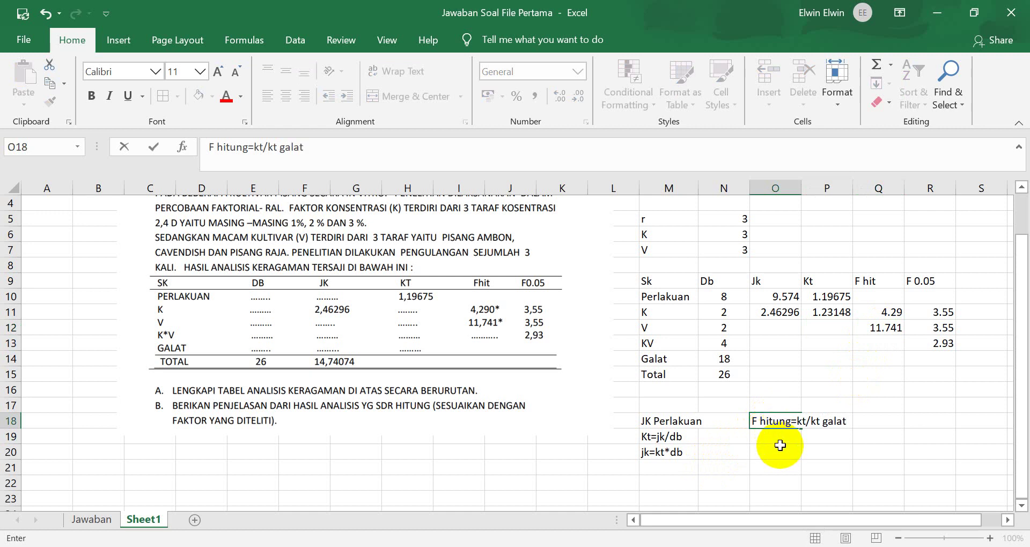
key("Return")
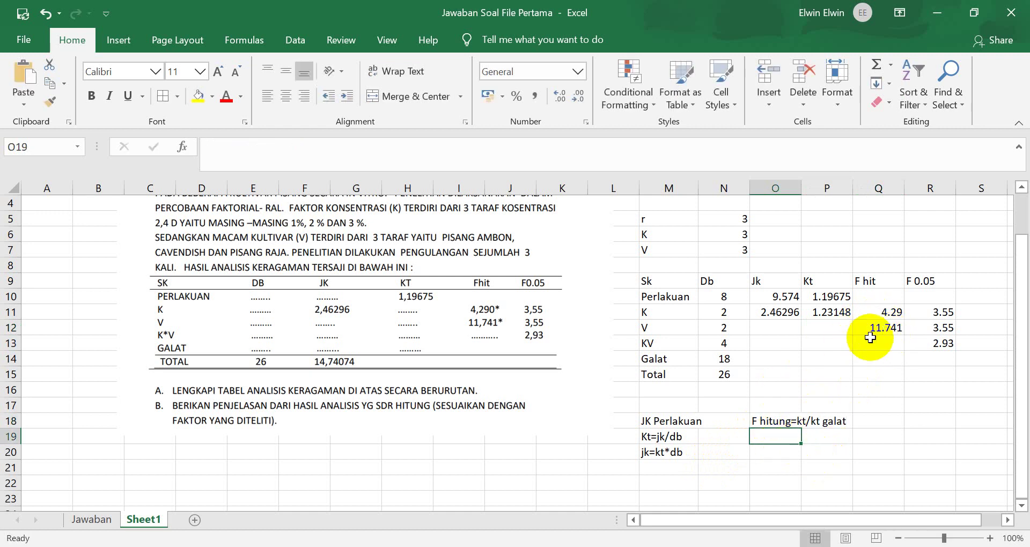
- Write the relation for factor V, F hitung V=kt V/Ktgalat, as a text note in O19
type("F hitun")
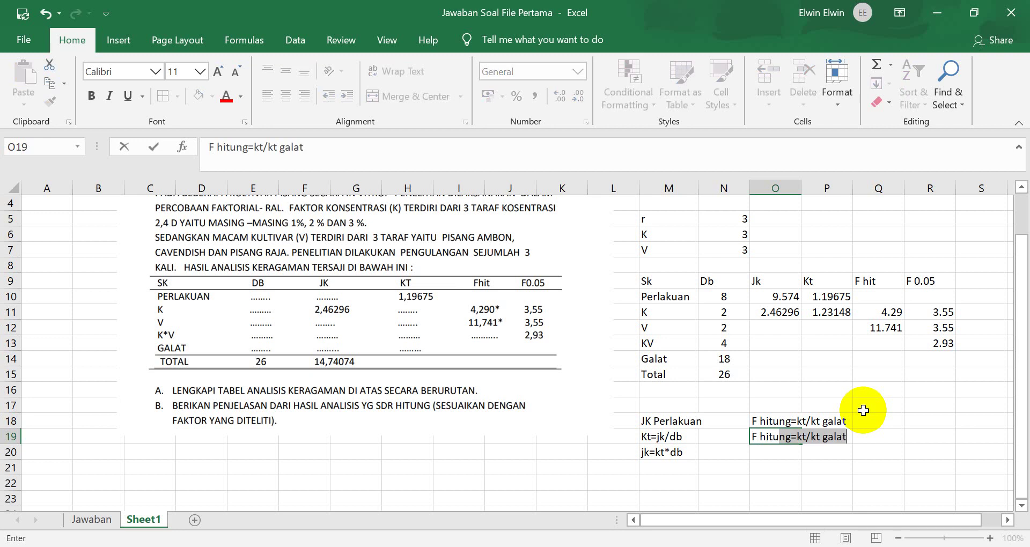
type("gv")
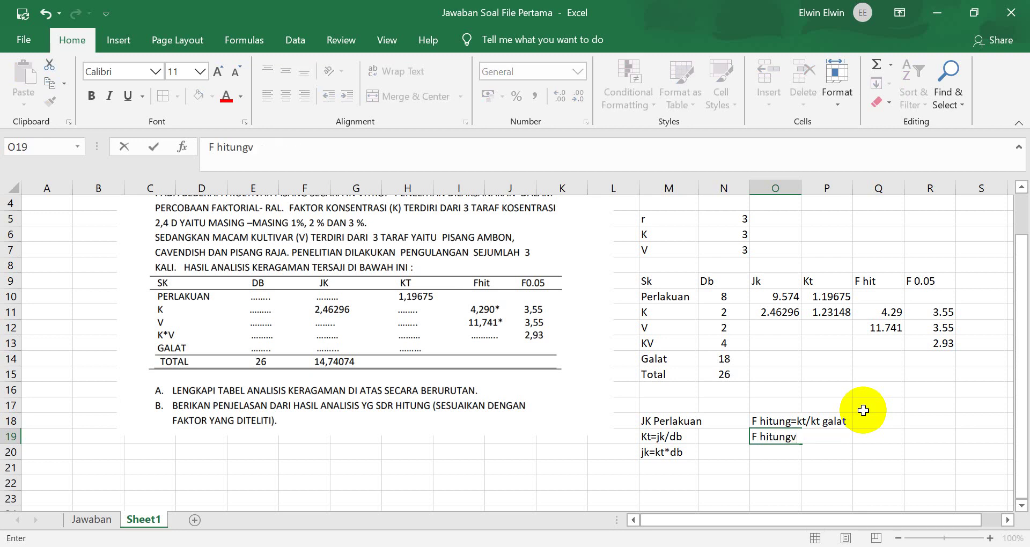
key("BackSpace")
type("V=kt V/Kt")
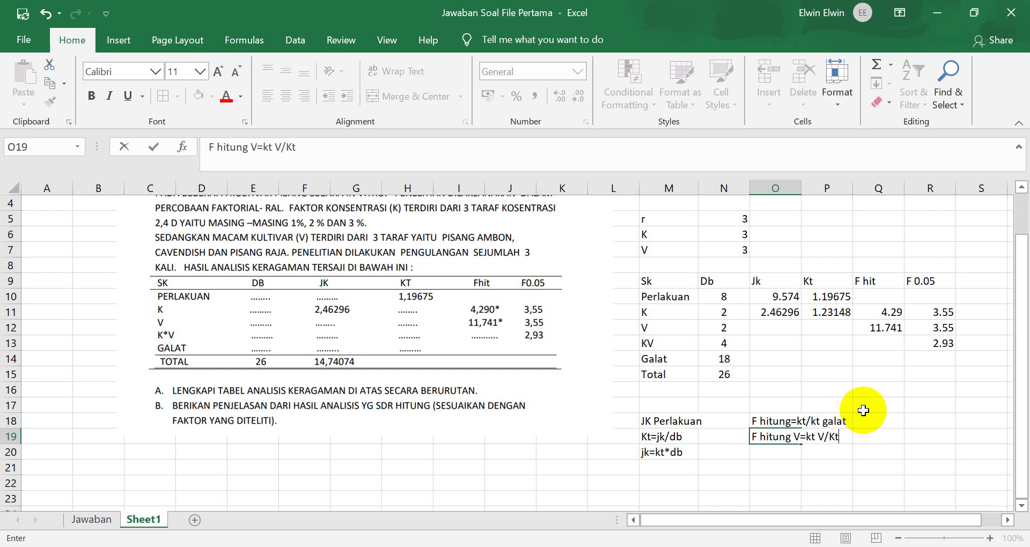
type("galat")
key("Return")
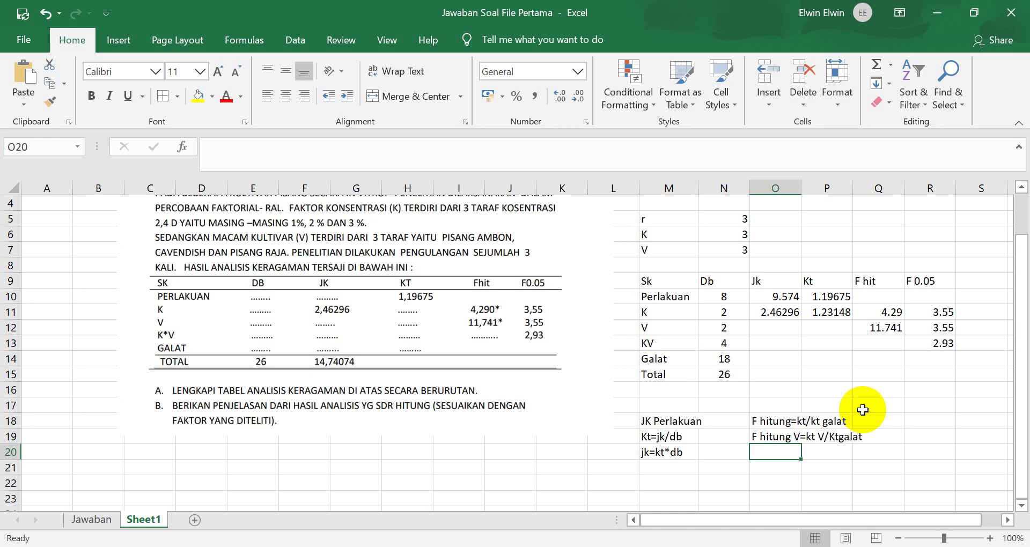
- Write the rearranged relation kt galat = kt V/F hitung as a text note in O20
type("kt galat")
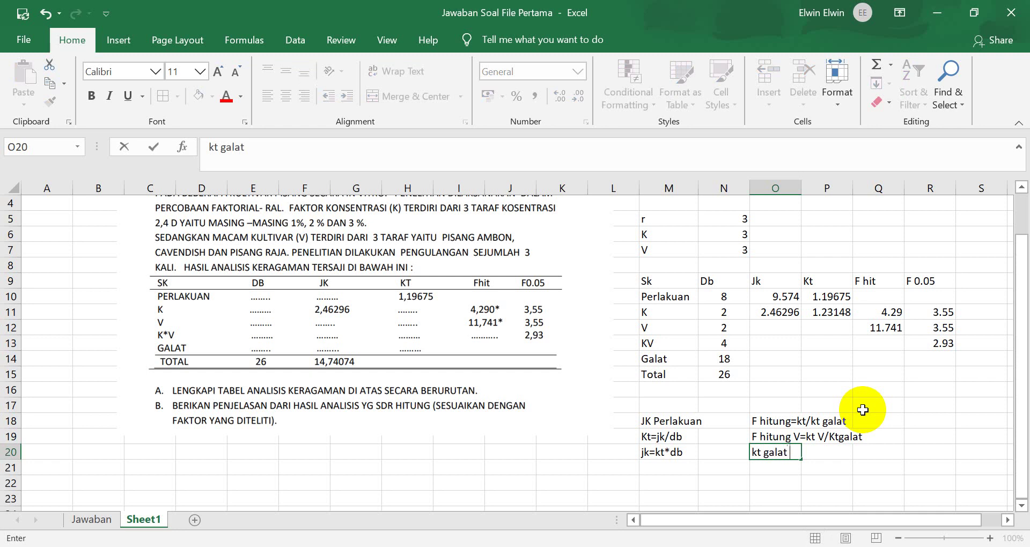
type(" = kt V/F hitun")
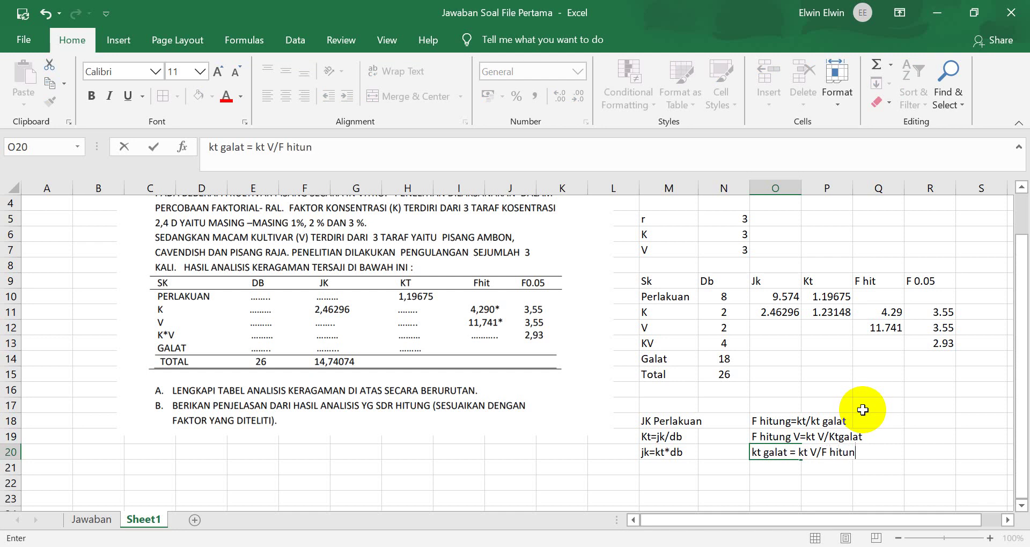
type("g")
left_click(961, 437)
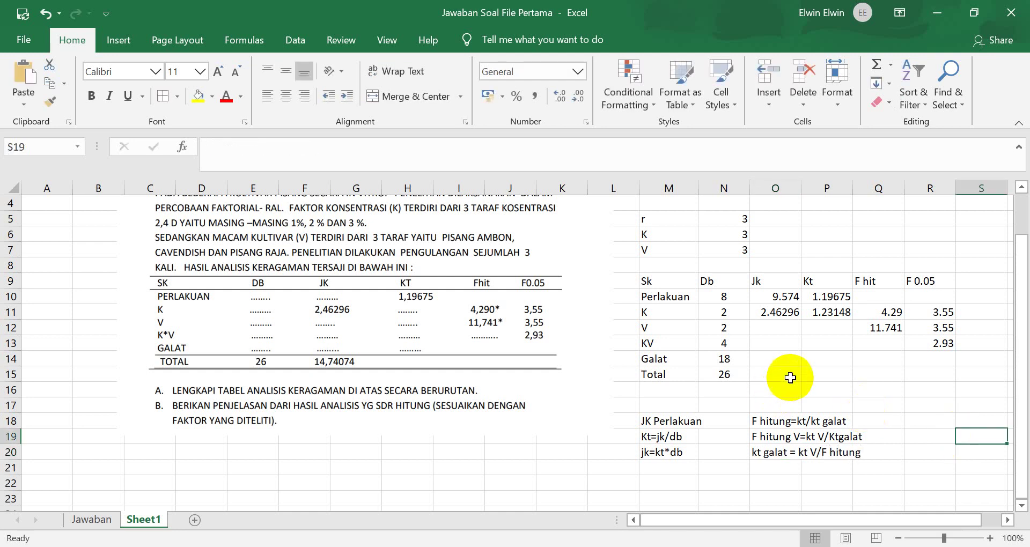
left_click(819, 362)
type("=")
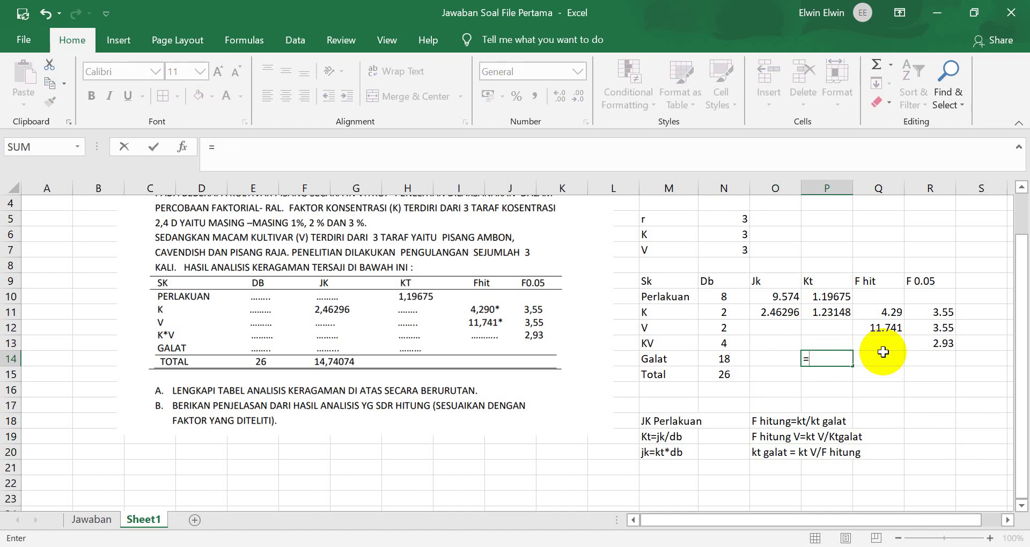
key("Escape")
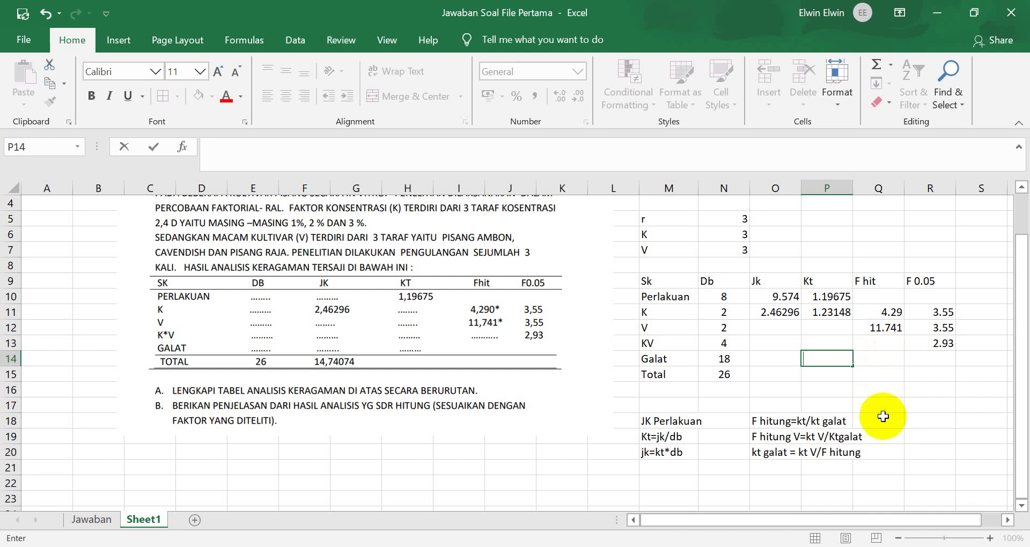
left_click(882, 436)
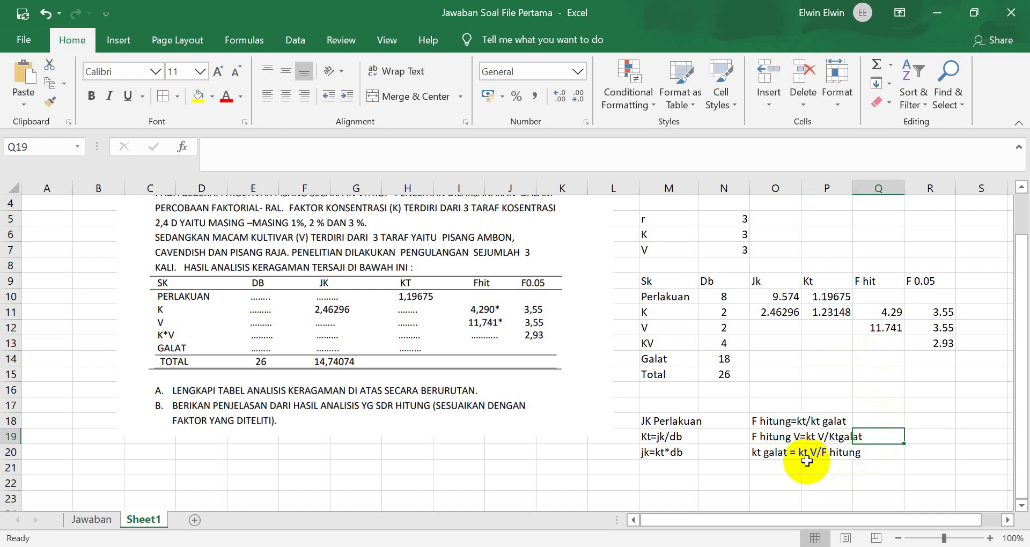
double_click(818, 453)
left_click(845, 482)
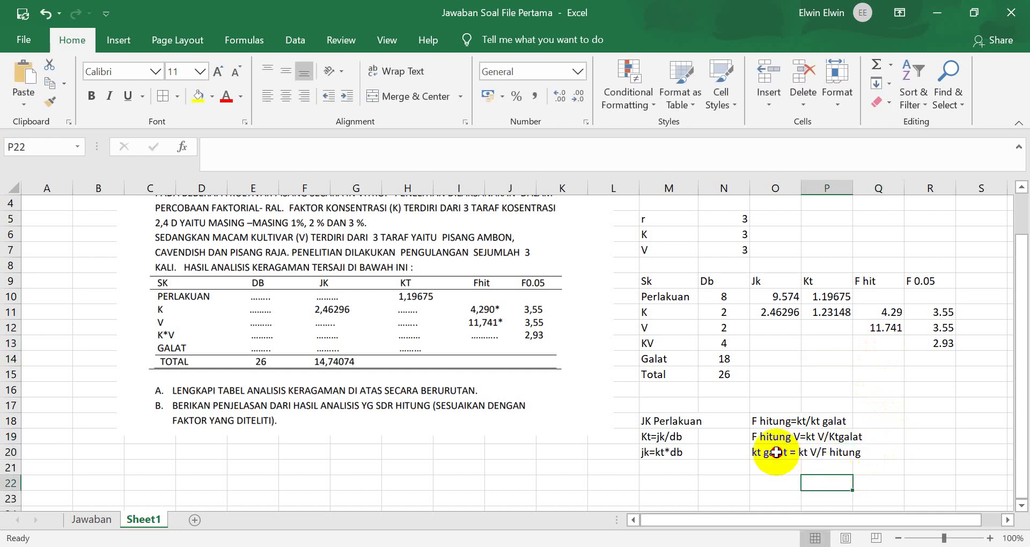
left_click(773, 452)
left_click(275, 149)
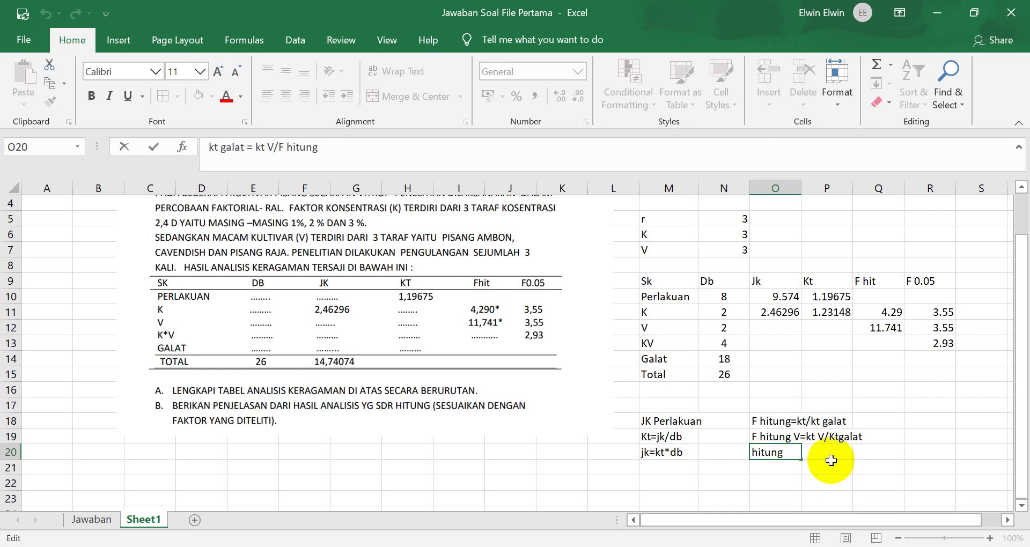
left_click(829, 467)
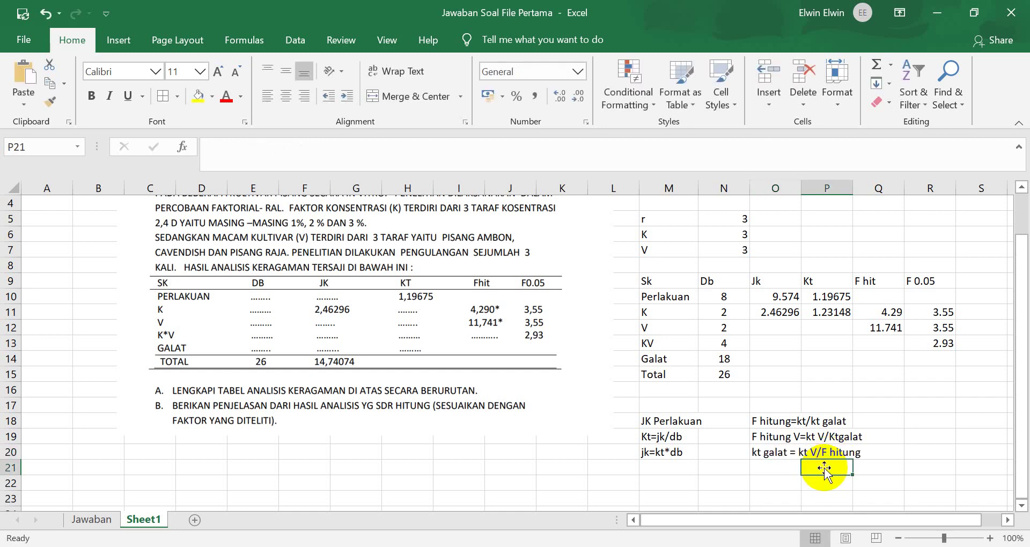
- Clear the three F hitung and kt galat notes from O18 to O20
left_click_drag(759, 420, 845, 467)
key("Delete")
left_click(870, 455)
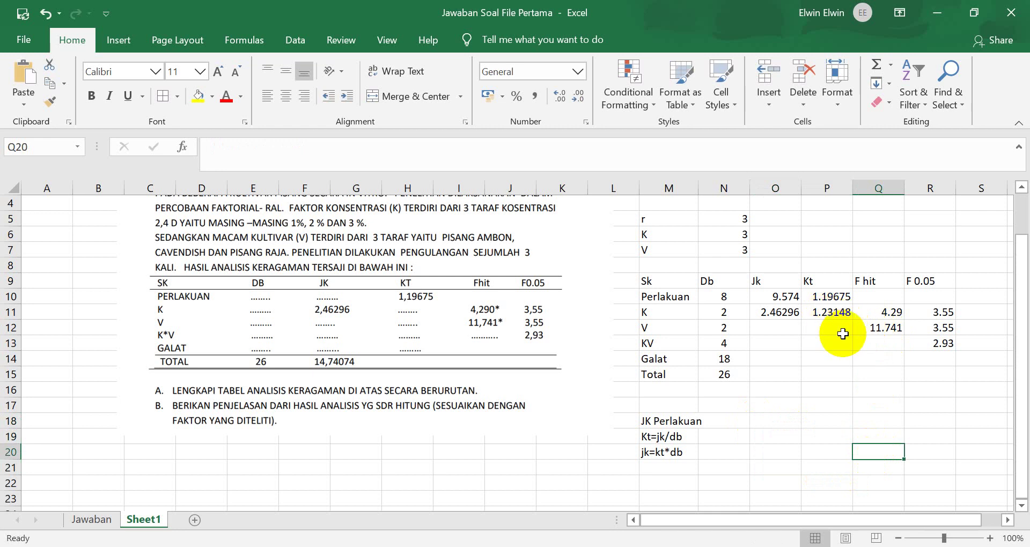
- Center the F hit value of K in Q11 horizontally
left_click(869, 309)
left_click(291, 97)
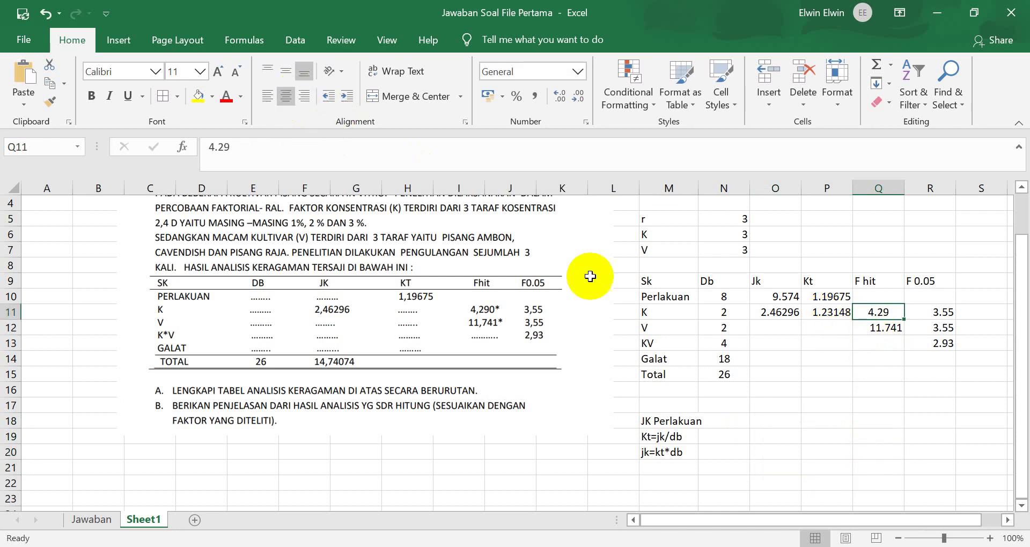
left_click(824, 314)
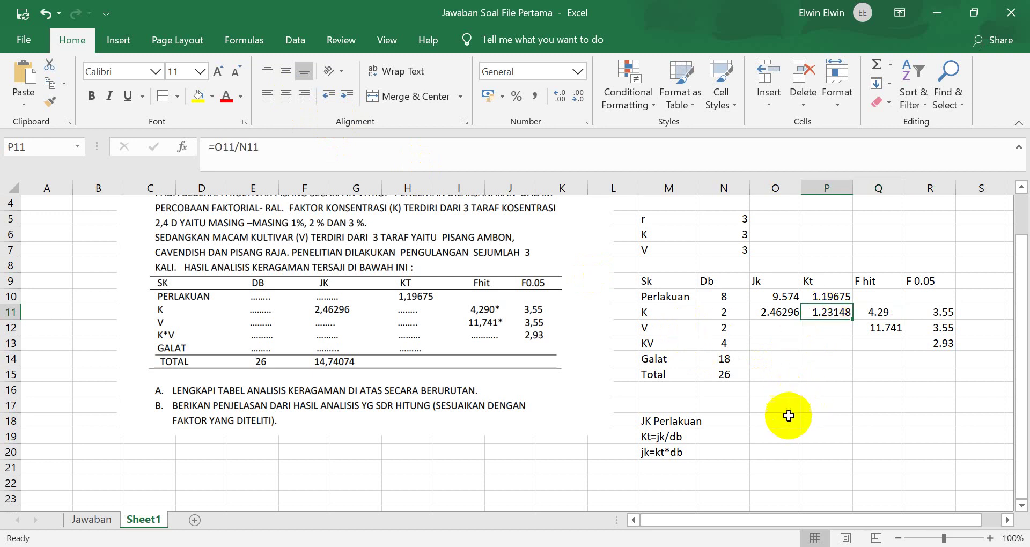
- Enter the general relation F hitung = Kt/Kt galat as a text note in O18
left_click(765, 423)
type("F h")
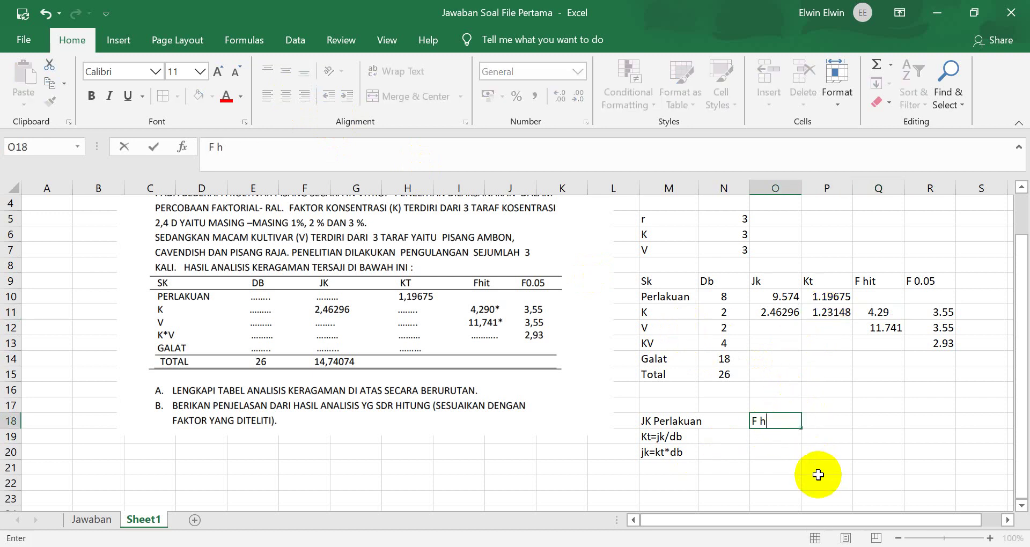
type("itung = Kt/K ")
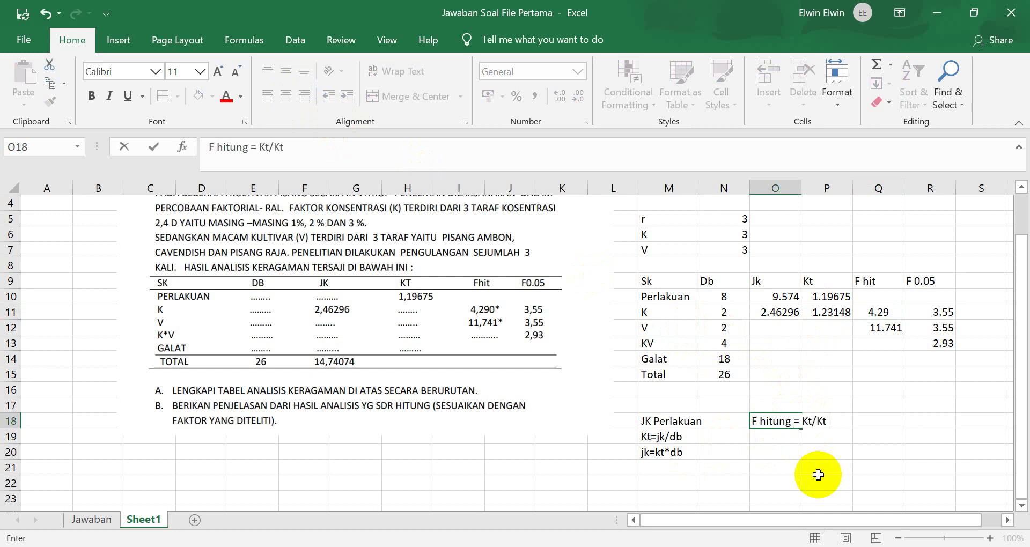
type(" galat")
key("BackSpace")
key("BackSpace")
key("BackSpace")
type("lat")
key("Return")
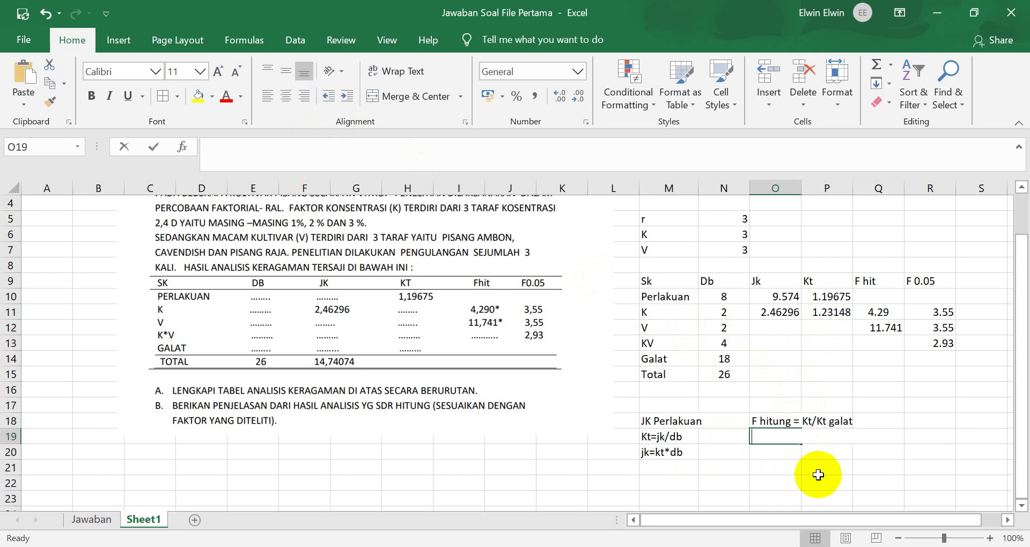
- Enter the relation F hitung K= ktK/Kt Galat as a text note in O19
type("F")
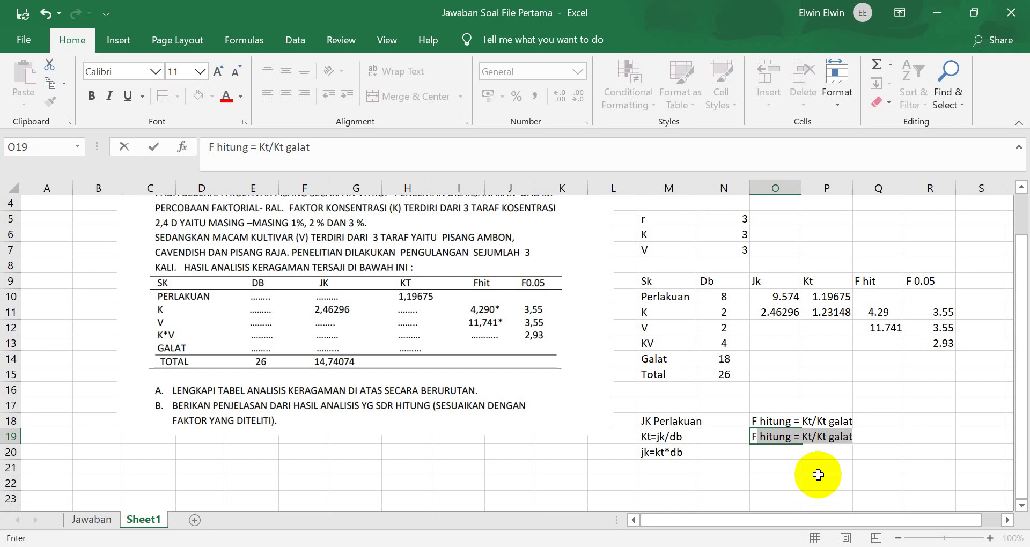
type("hitu")
key("BackSpace")
key("BackSpace")
key("BackSpace")
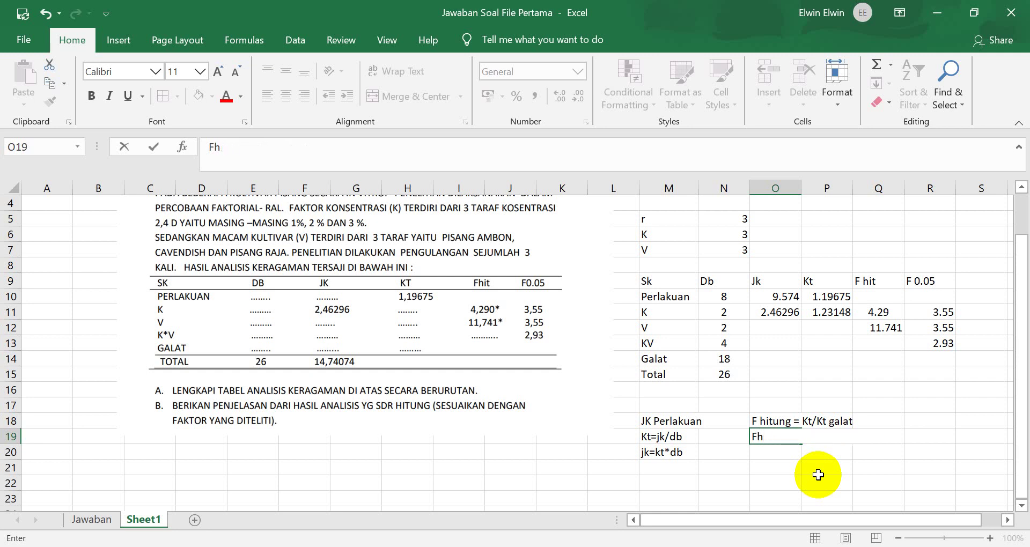
key("BackSpace")
type("hitung ")
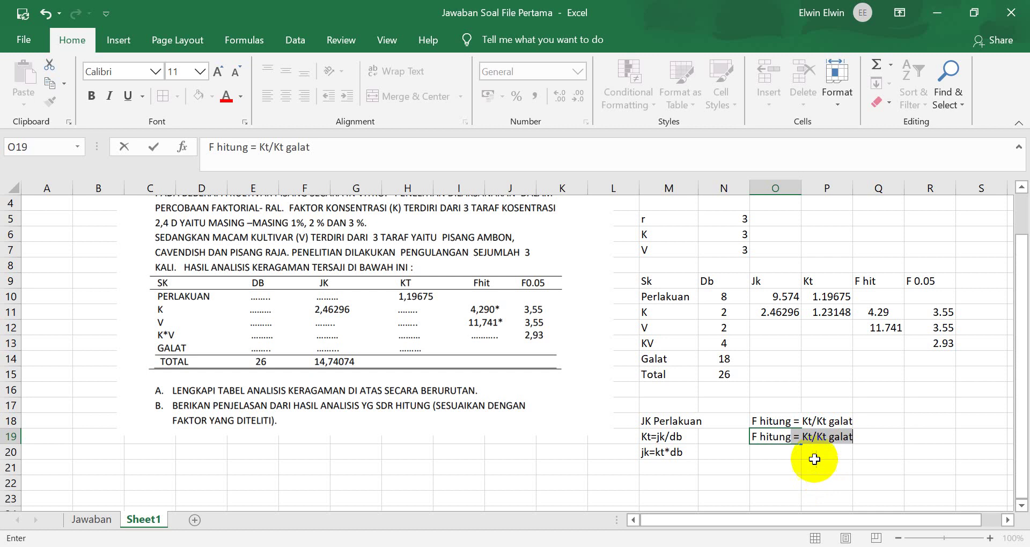
type("K= ")
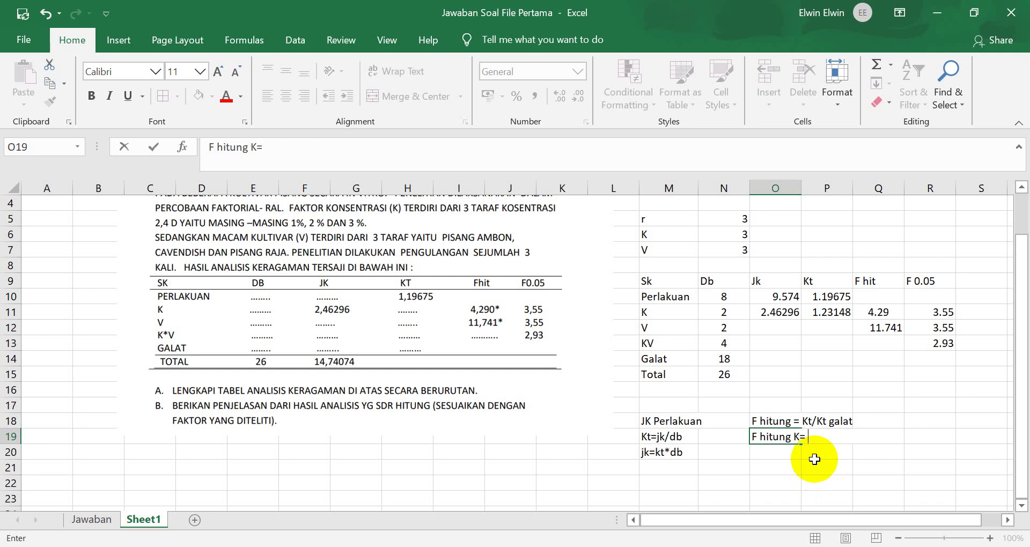
type("ktK/Kt Galat")
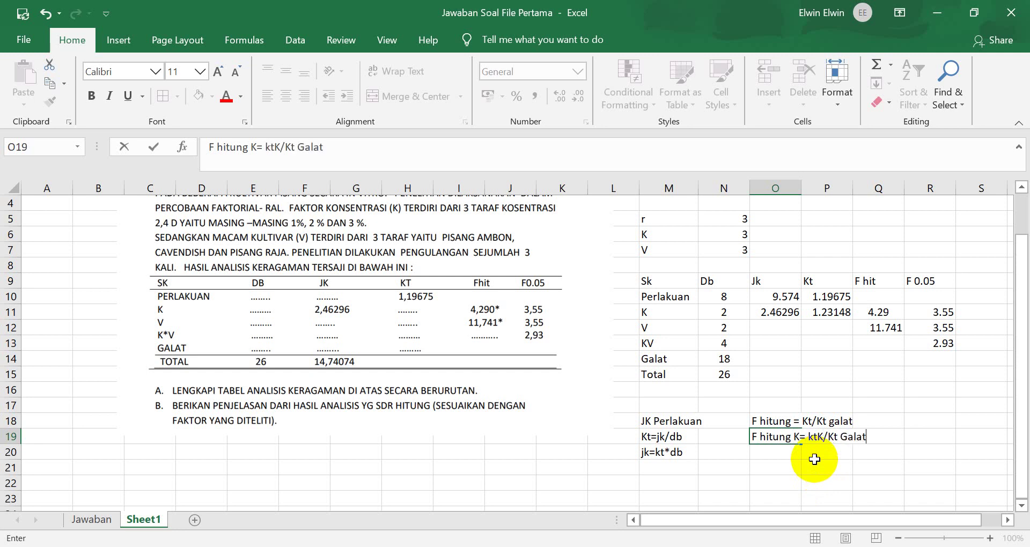
key("Return")
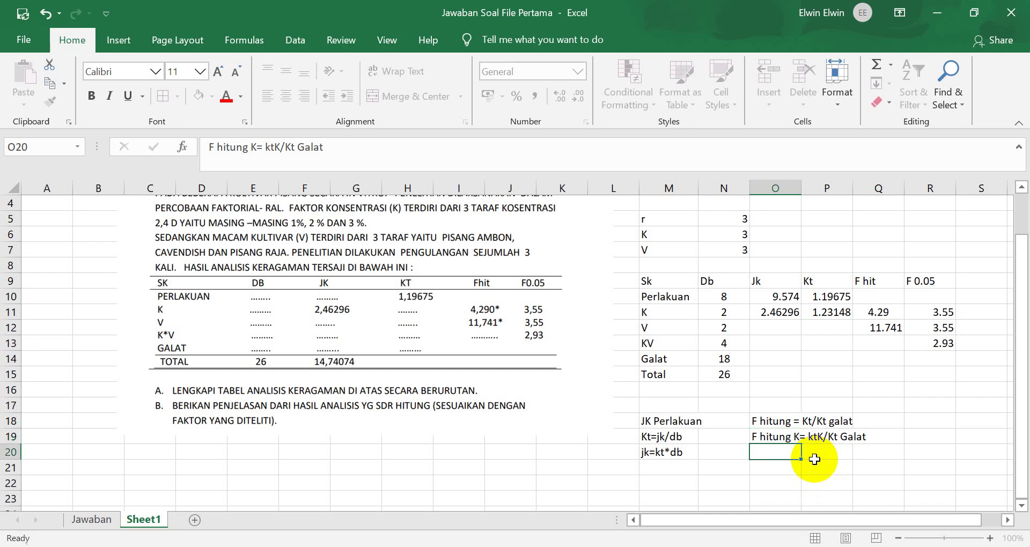
- Write the rearranged relation Kt Galat=Kt K/F Hitung K as a text note in O20
type("Kt Galat=")
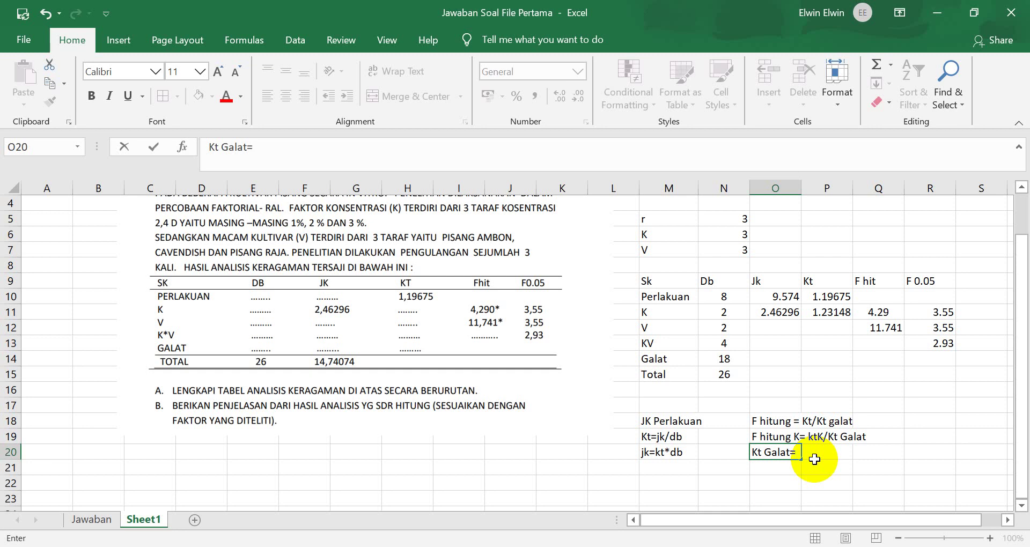
type("Kt K/F Hitung K")
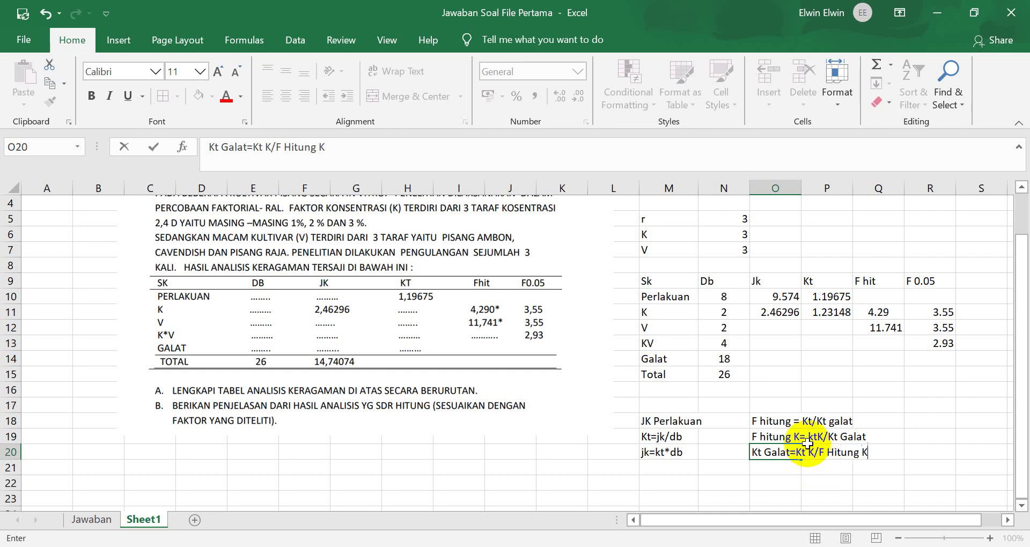
left_click(814, 467)
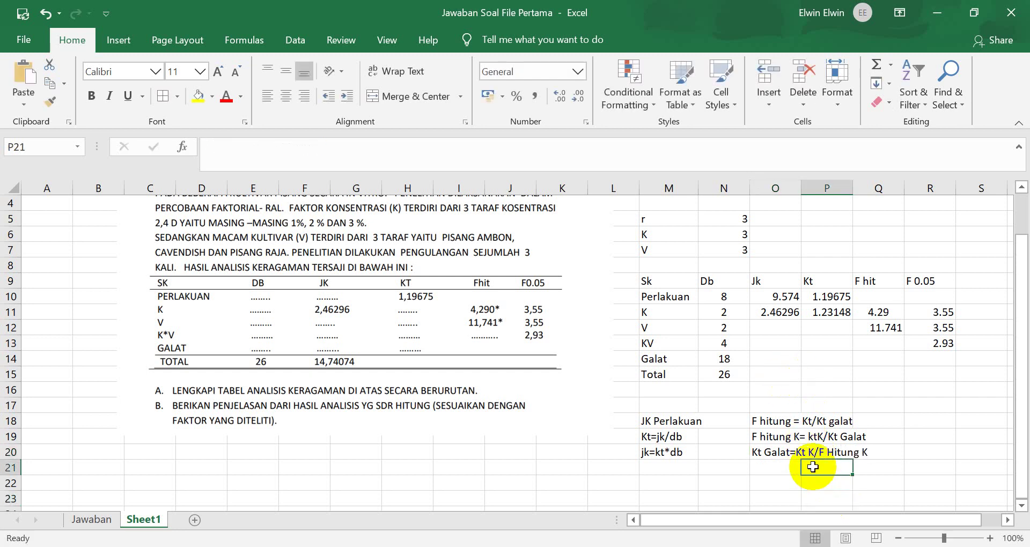
- Calculate the Kt of Galat in P14 by dividing the Kt of K by its F hit value, =P11/Q11
left_click(827, 359)
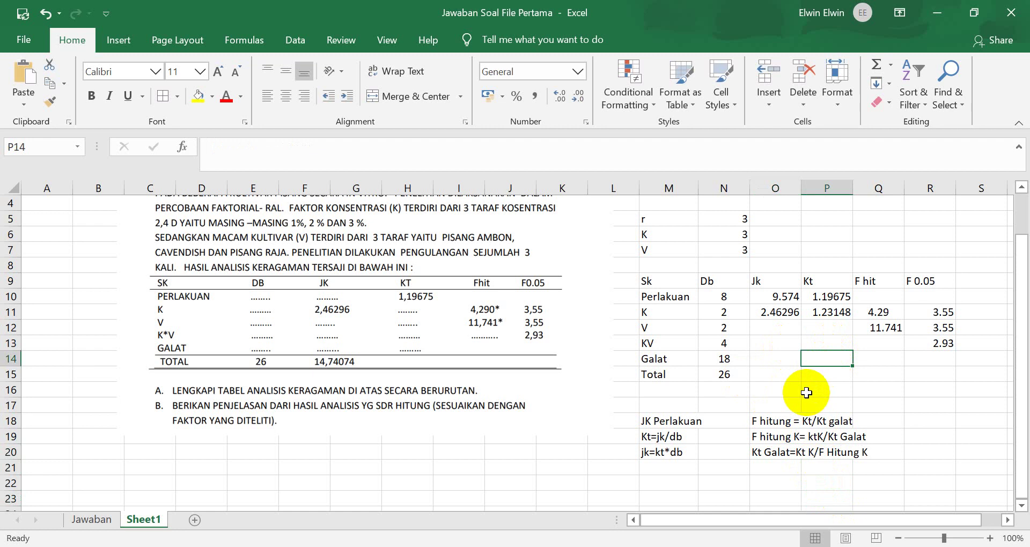
type("=")
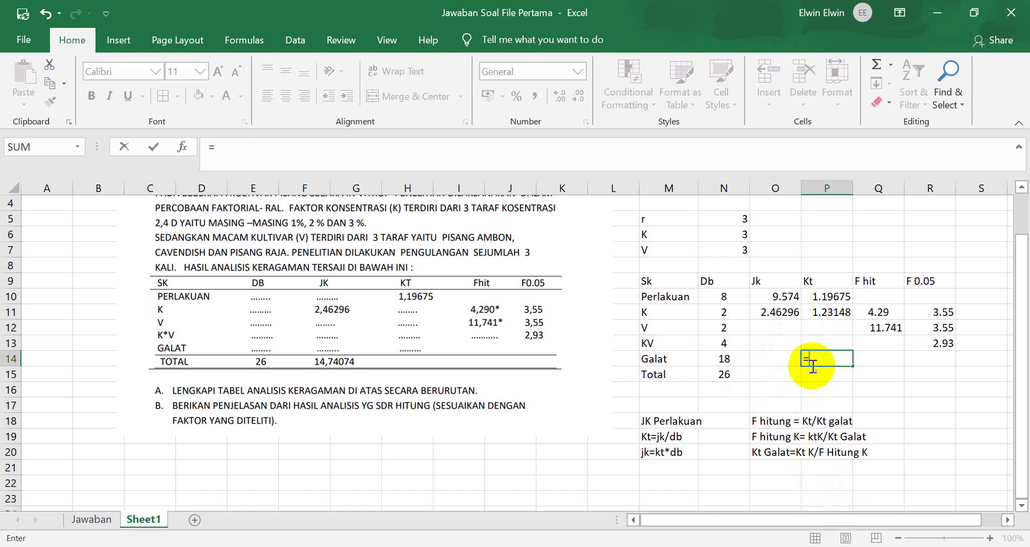
left_click(838, 313)
type("/")
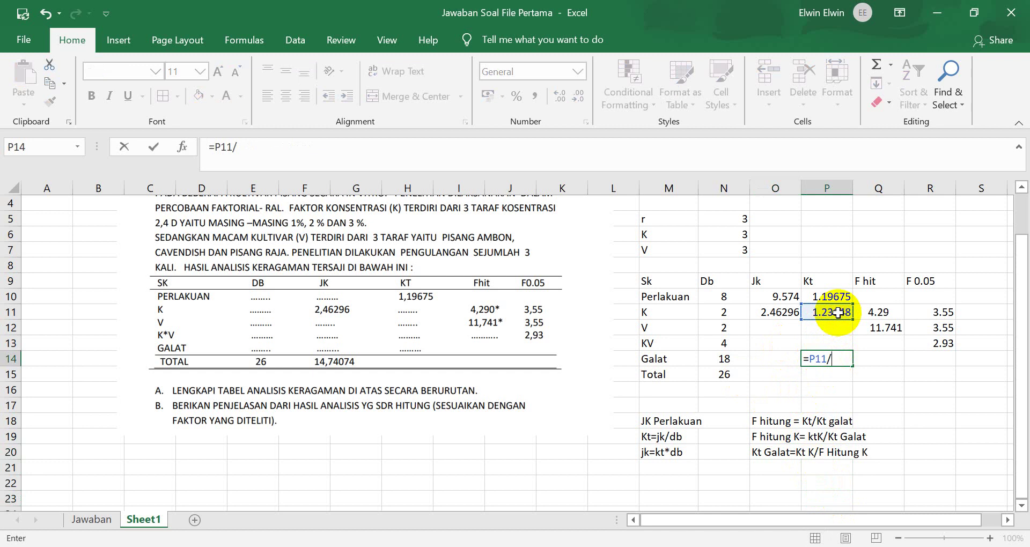
left_click(888, 314)
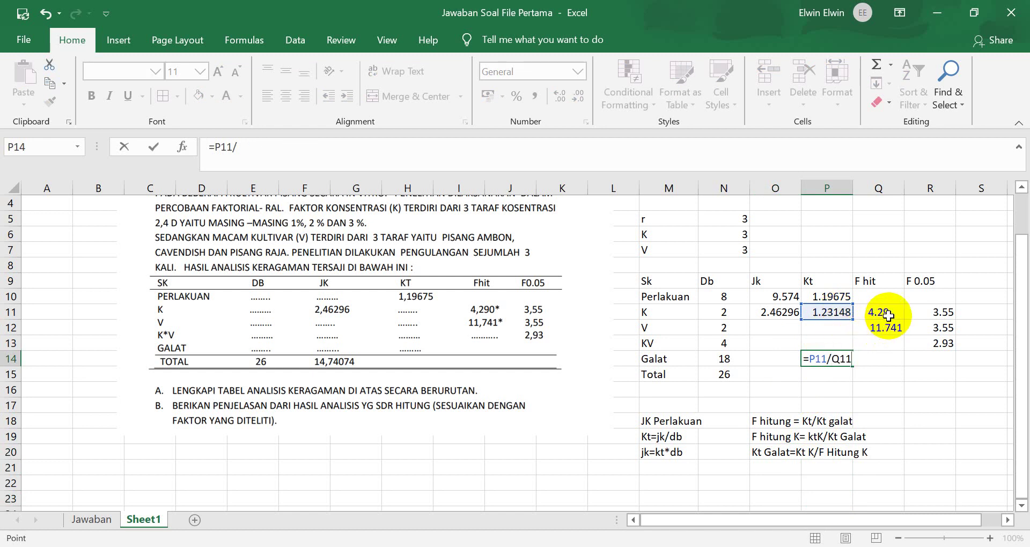
key("Return")
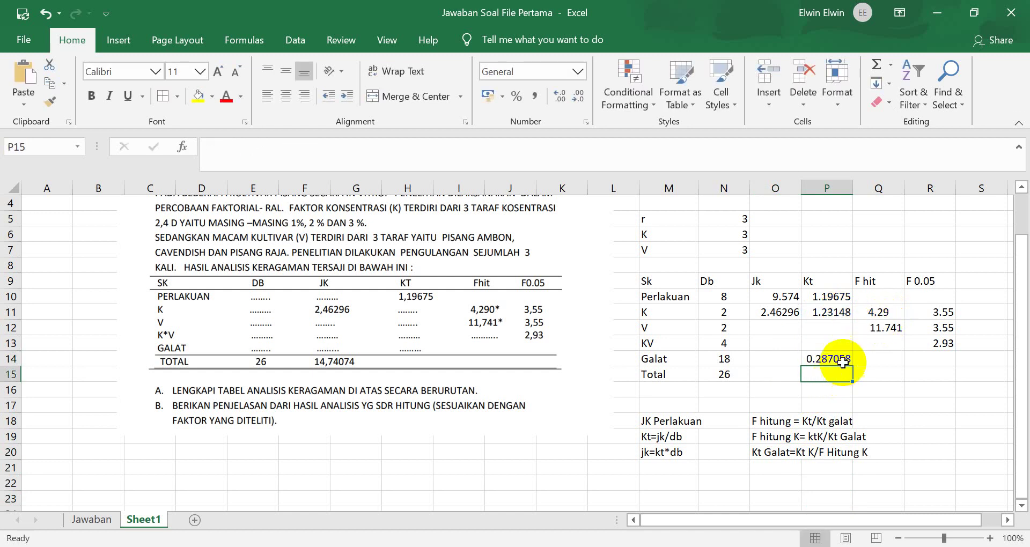
- Check the Galat Kt with a temporary =P11/P14 formula in Q15 and clear that cell
left_click(839, 357)
left_click(892, 391)
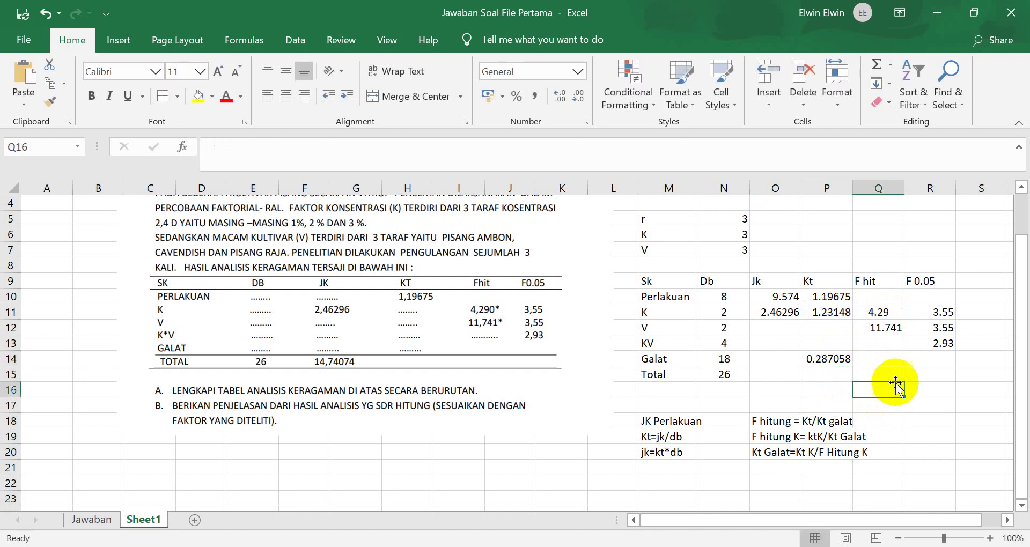
left_click(895, 377)
type("=")
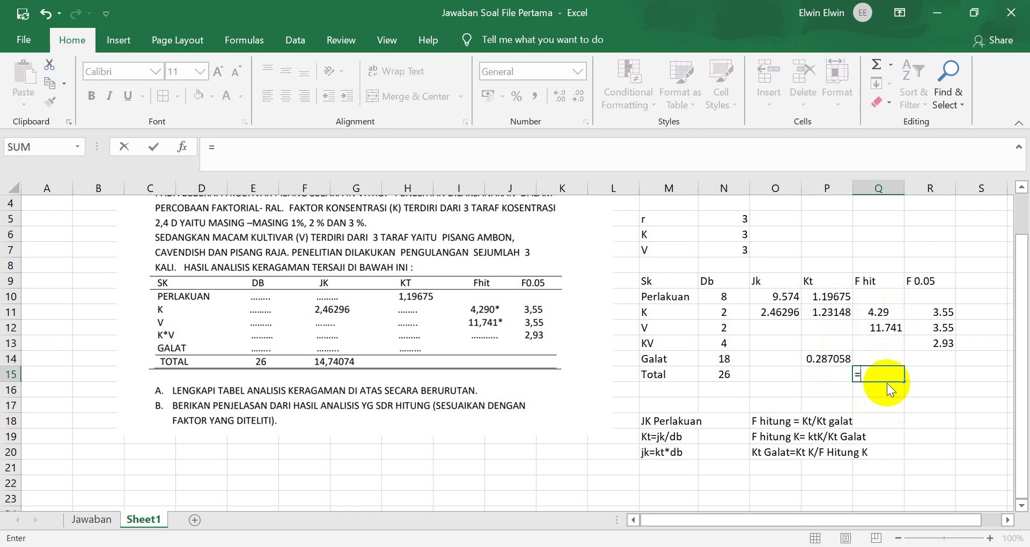
left_click(835, 312)
type("/")
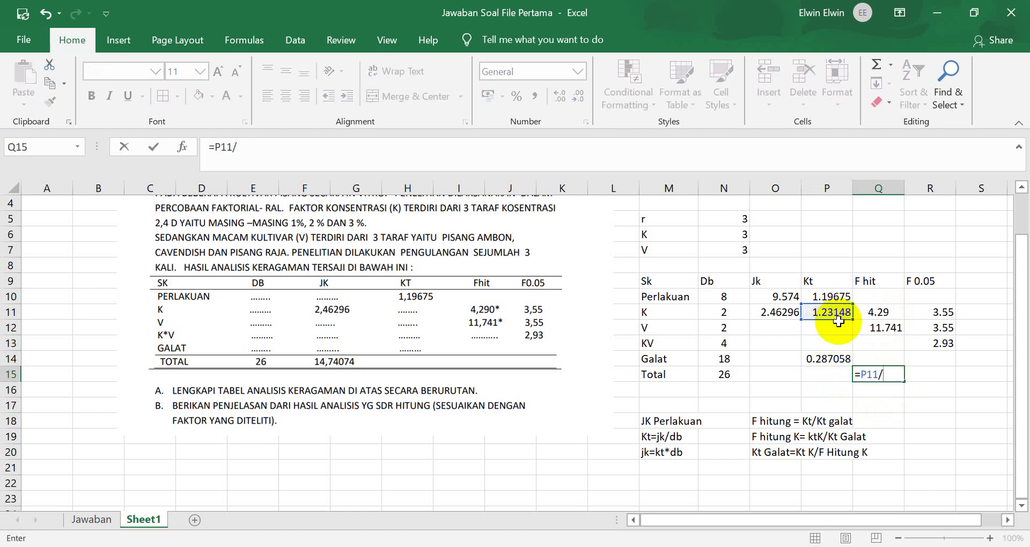
left_click(829, 358)
key("Return")
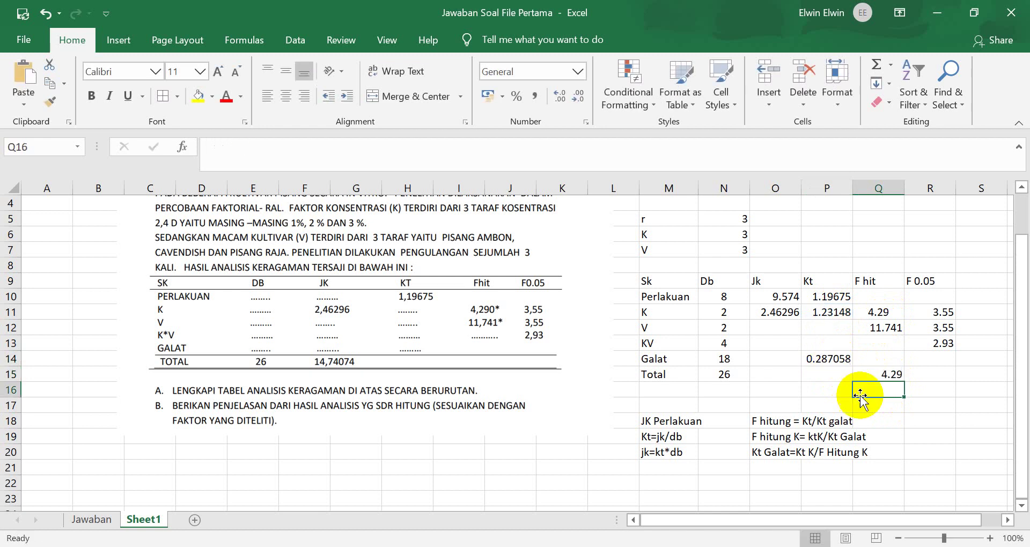
left_click(892, 375)
double_click(893, 378)
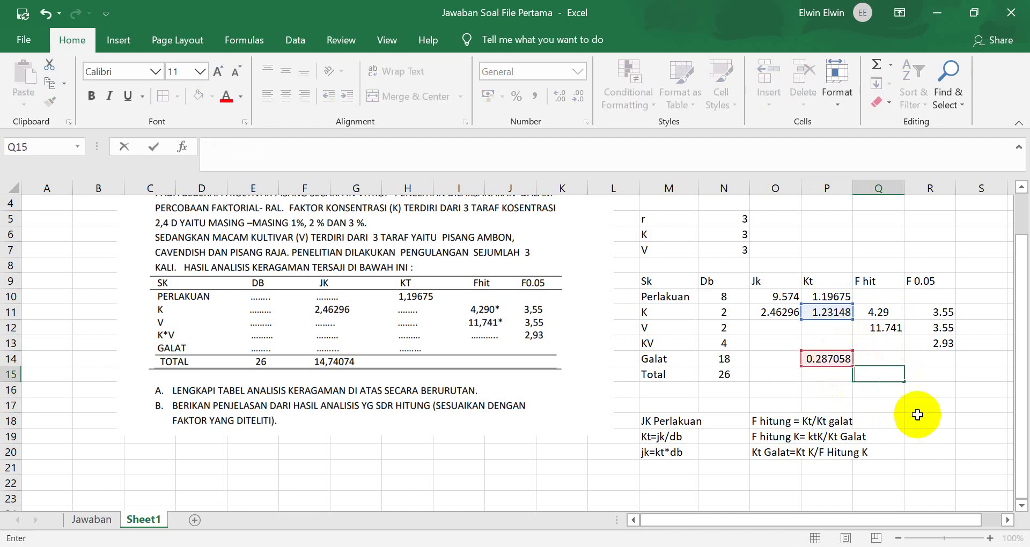
left_click(915, 410)
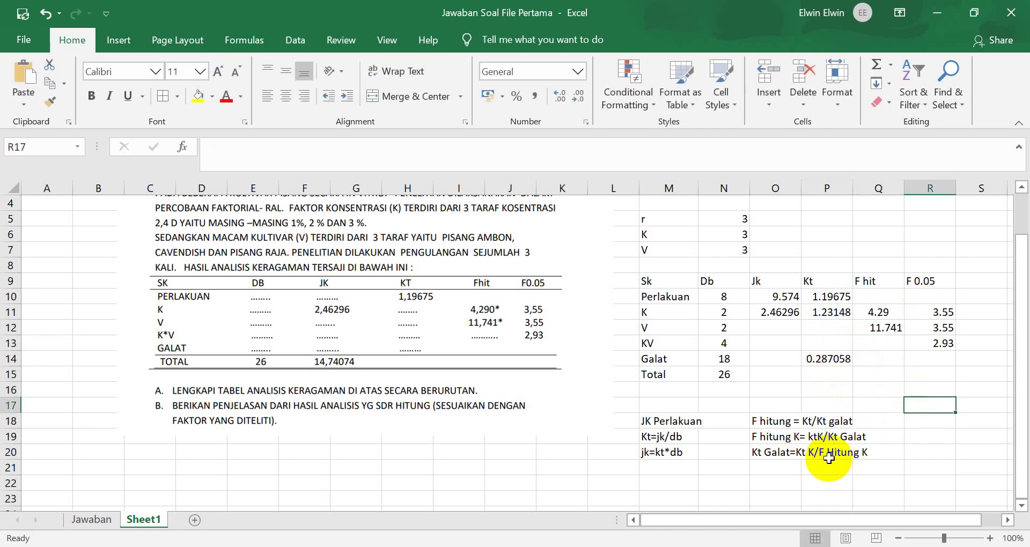
- Enter the relation F hitung V = Kt V/Kt Galat as a text note in O22
left_click(822, 360)
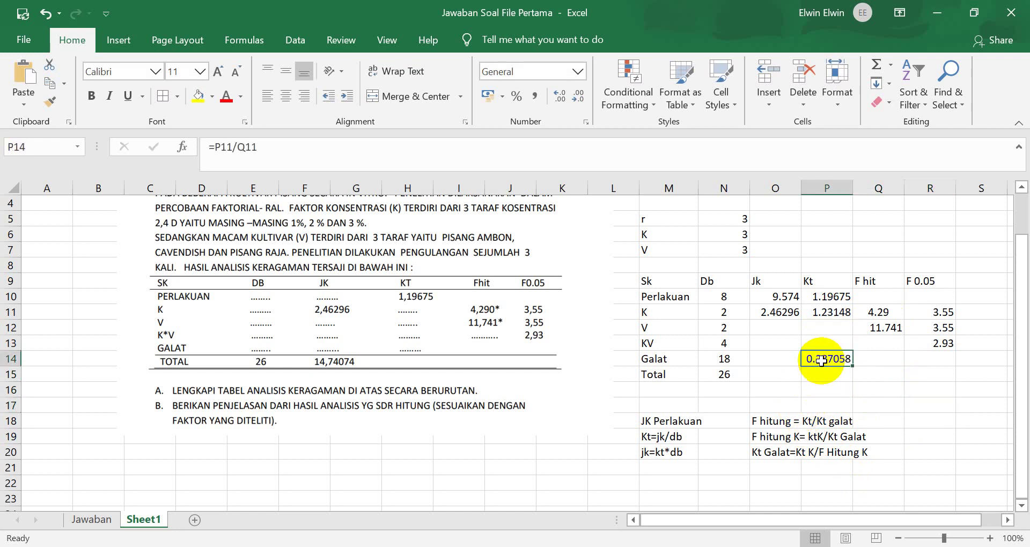
left_click(818, 332)
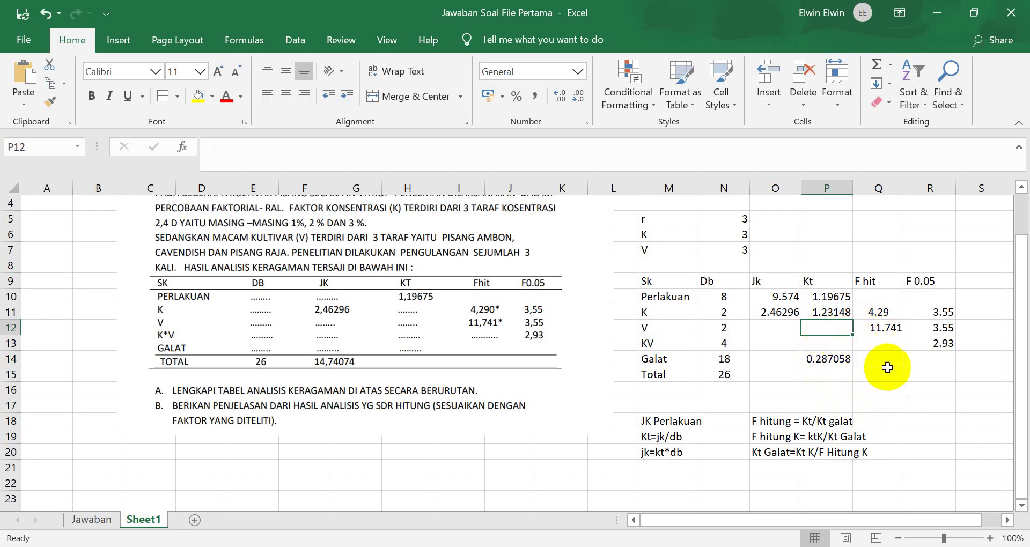
scroll(789, 450, "down", 1)
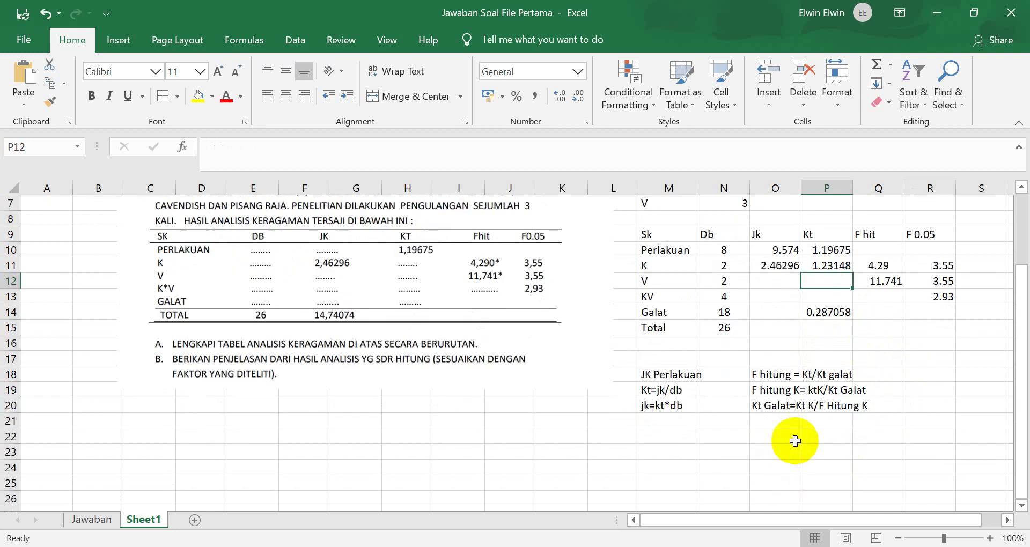
left_click(783, 374)
left_click(793, 394)
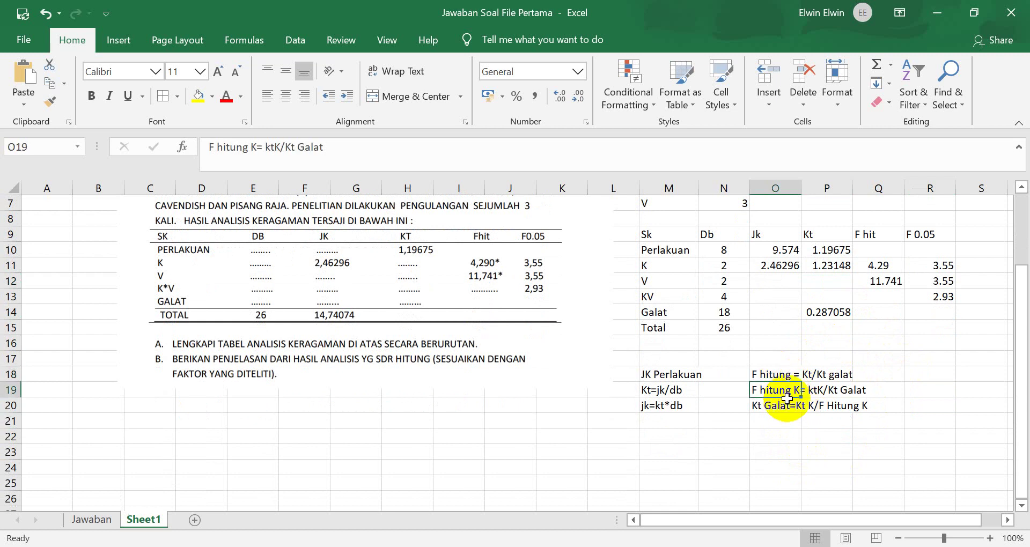
left_click(785, 424)
left_click(786, 437)
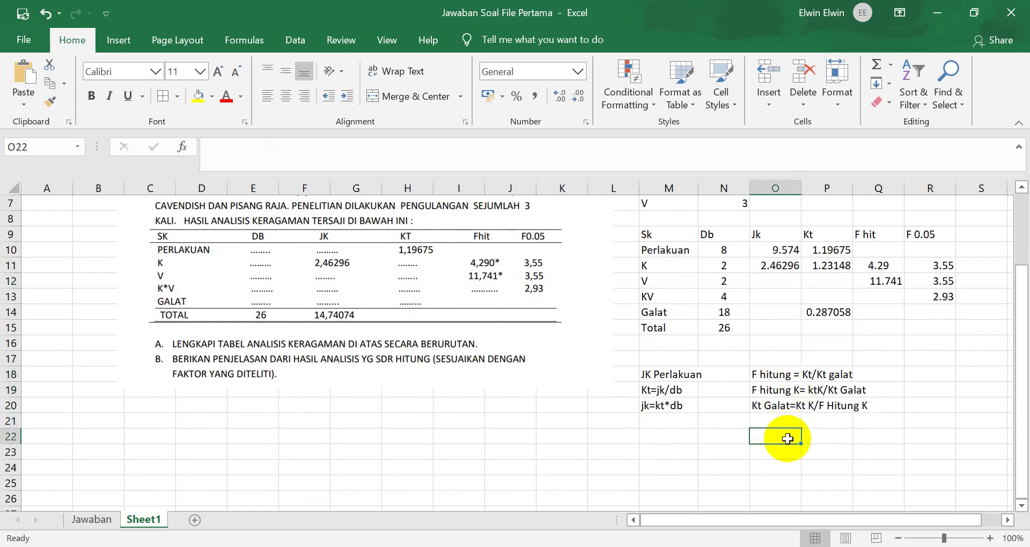
type("F")
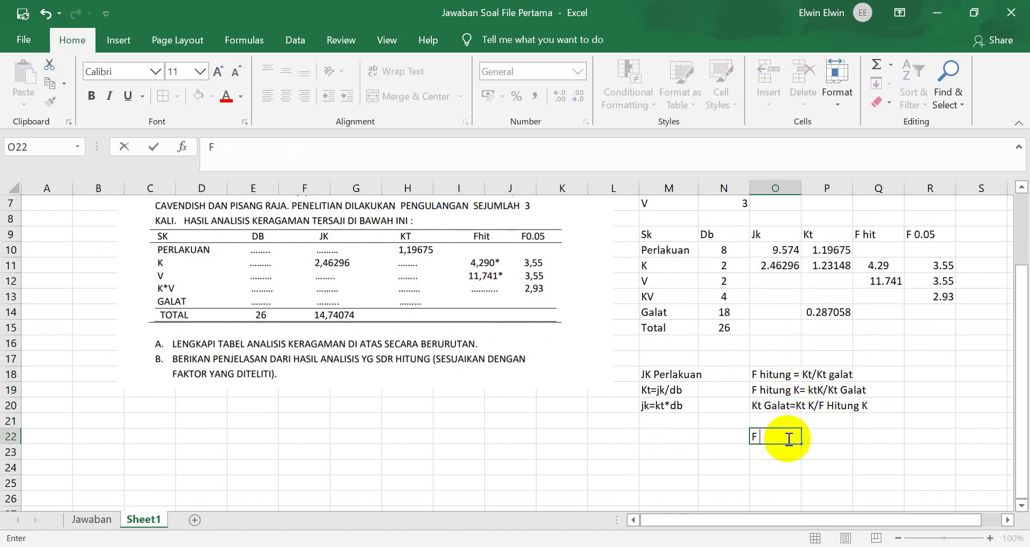
type(" hitung V = Kt V/Kt Galat")
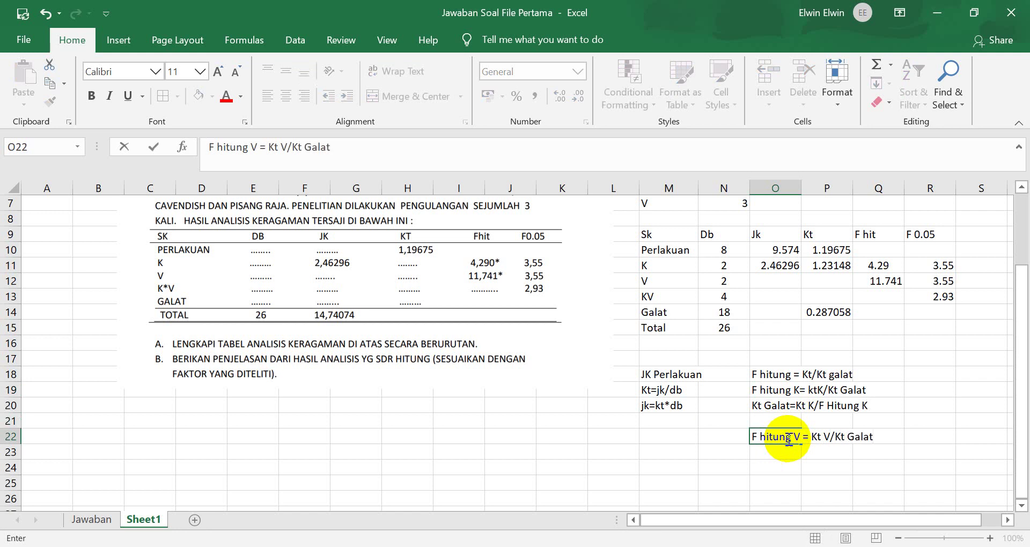
- Write the rearranged relation Kt V= F Hitung * Kt Galat as a text note in O23
left_click(784, 454)
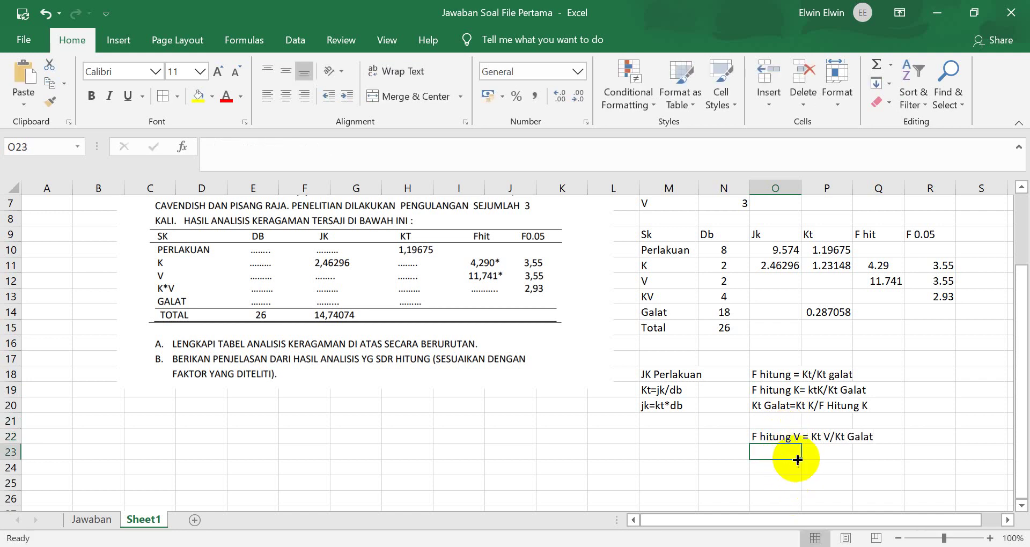
type("Kt")
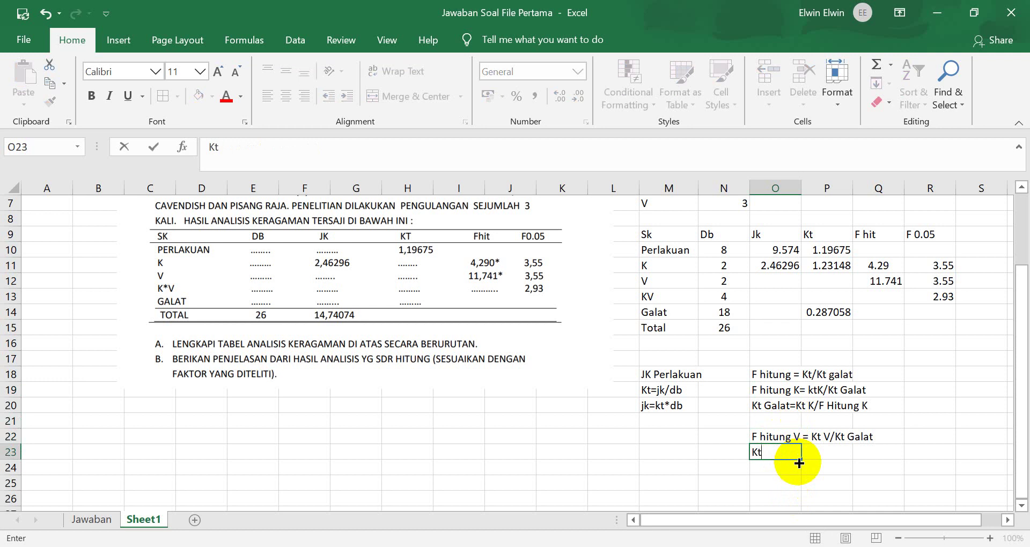
type(" V=")
type("F Hitung ")
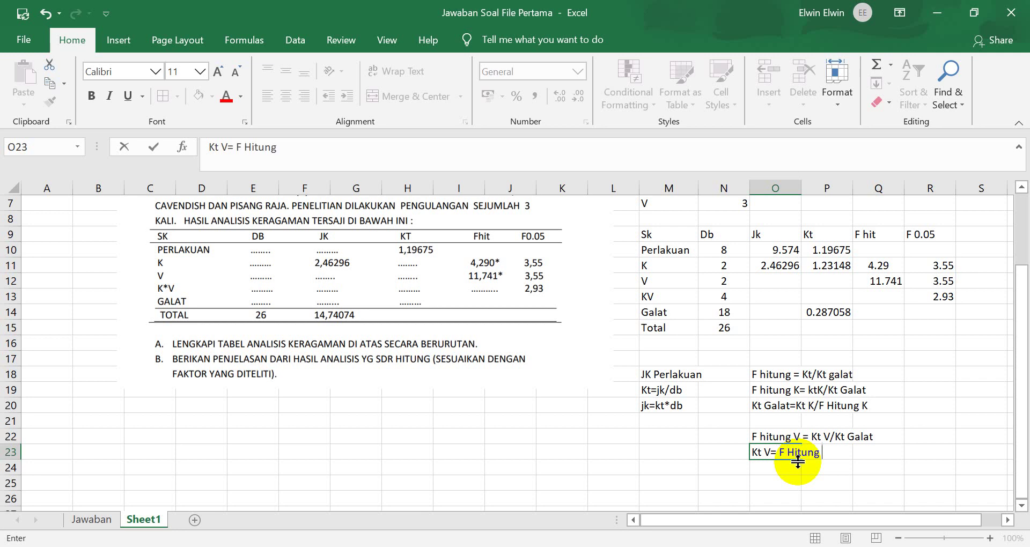
type("* Kt Galat")
left_click(925, 311)
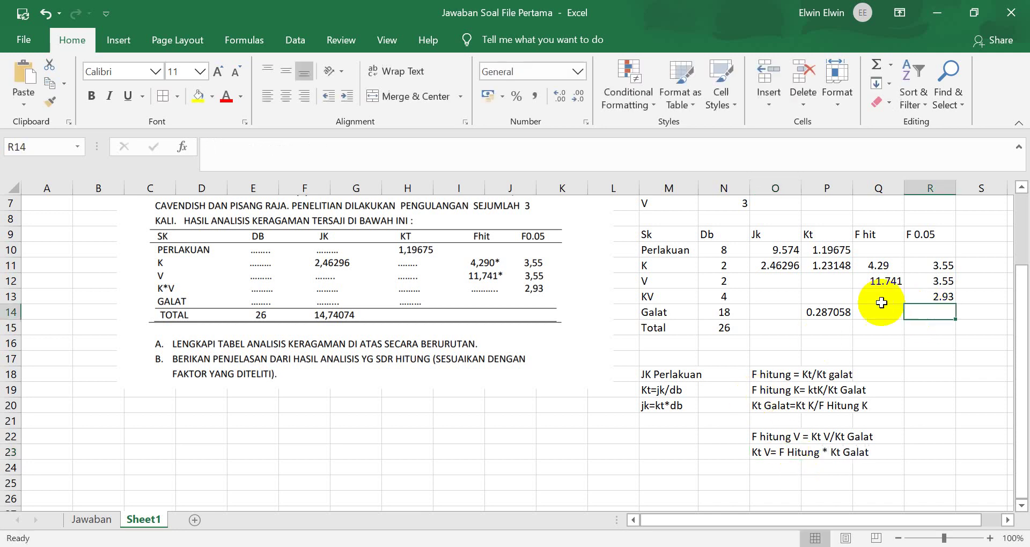
- Calculate the Kt of V in P12 by multiplying its F hit value by the Kt of Galat, =Q12*P14
left_click(778, 281)
left_click(824, 281)
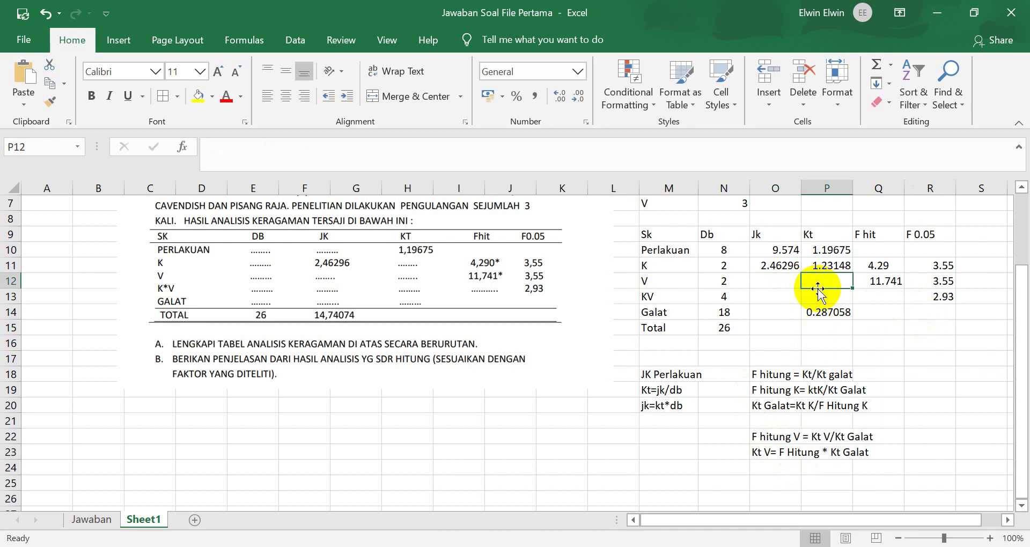
type("=")
left_click(874, 283)
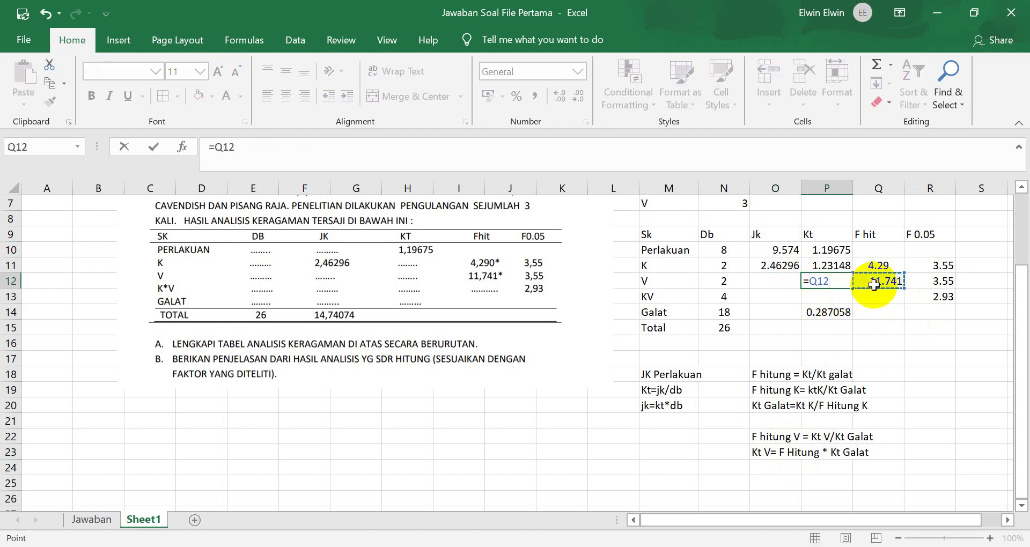
type("*")
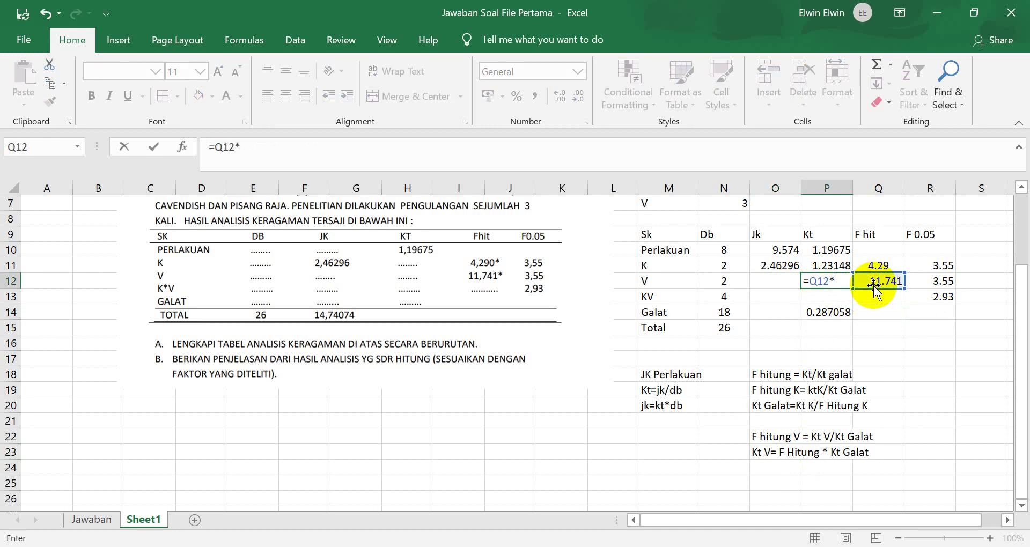
left_click(844, 313)
key("Return")
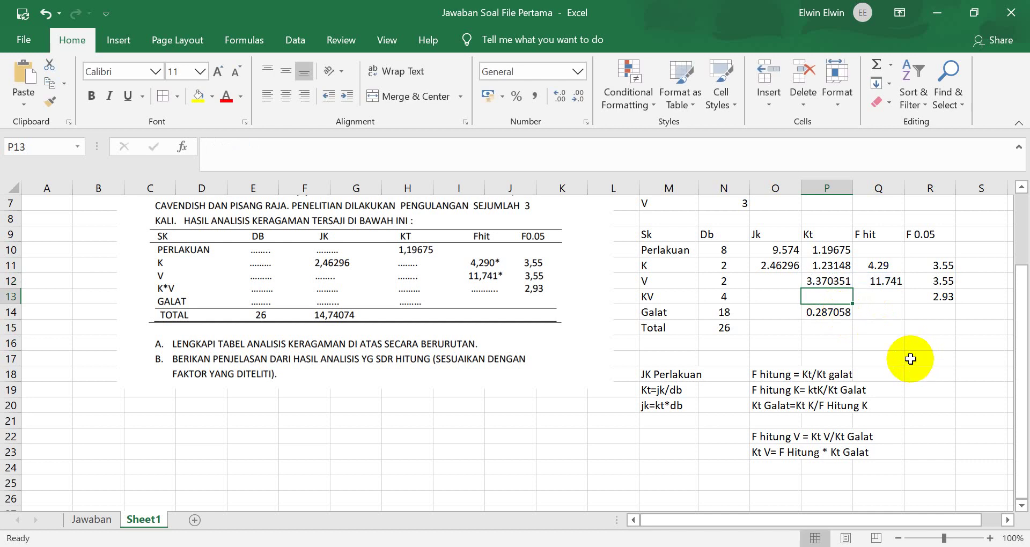
- Check the Kt of V with a temporary =P12/P14 formula in Q16 and clear that cell
left_click(904, 340)
type("=")
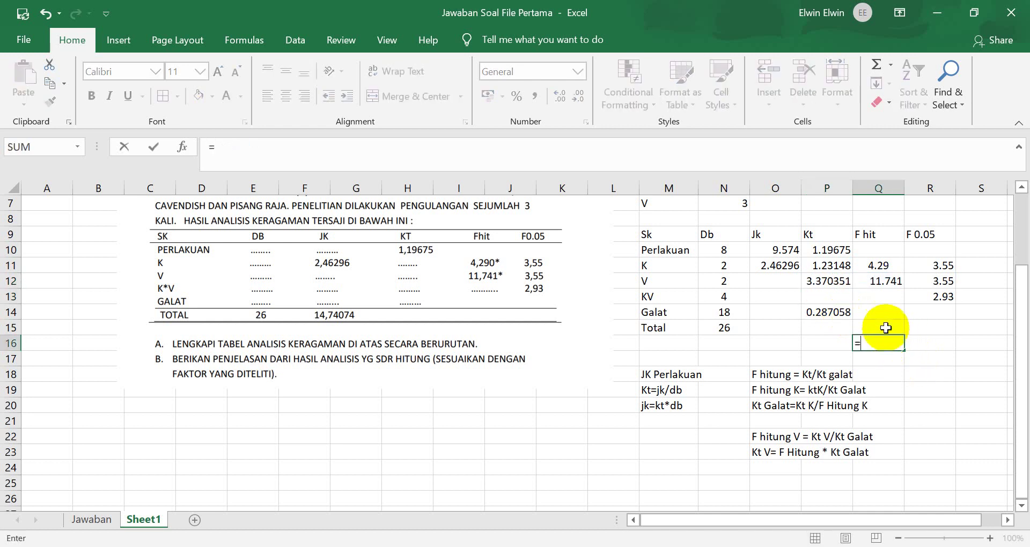
left_click(831, 280)
type("/")
left_click(837, 313)
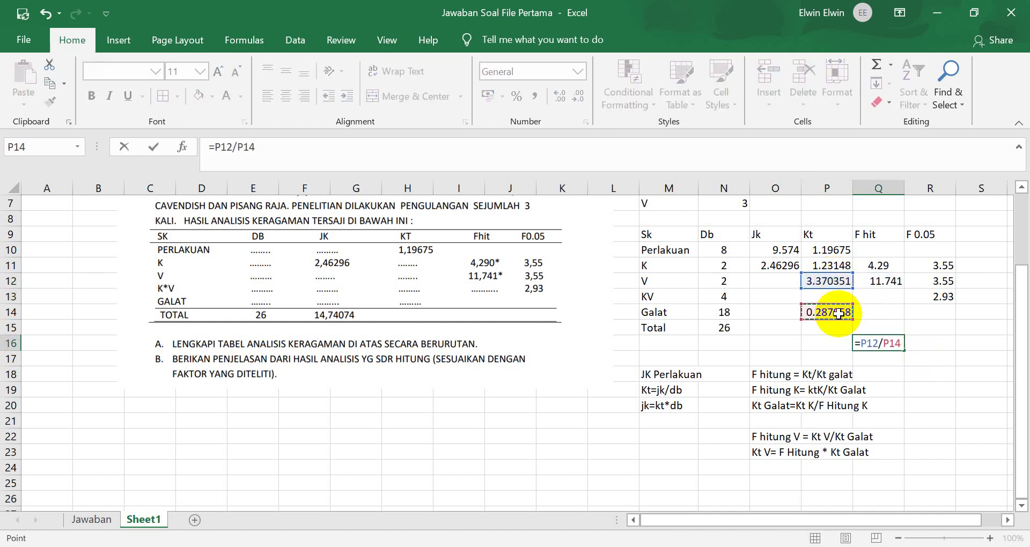
key("Return")
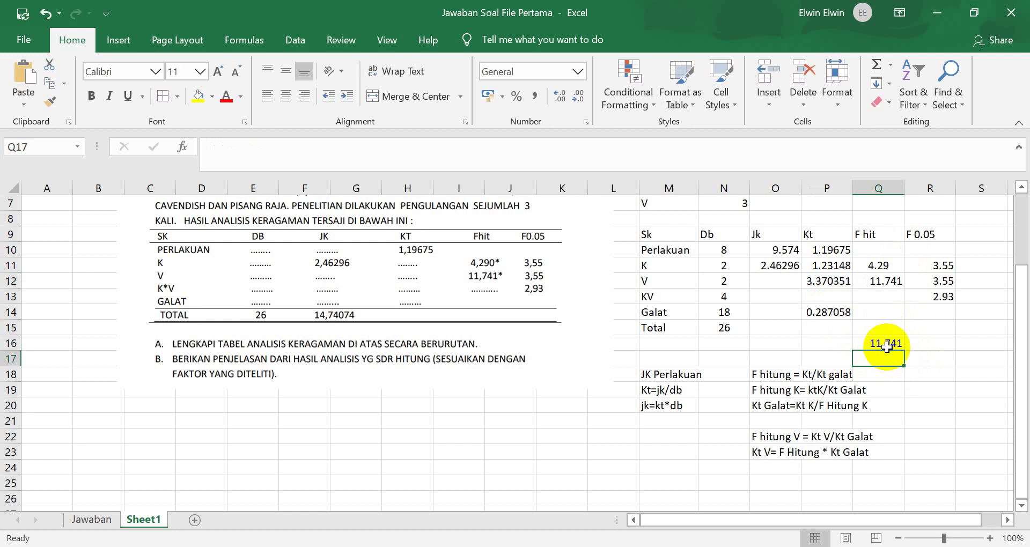
left_click(886, 343)
double_click(885, 344)
left_click(911, 390)
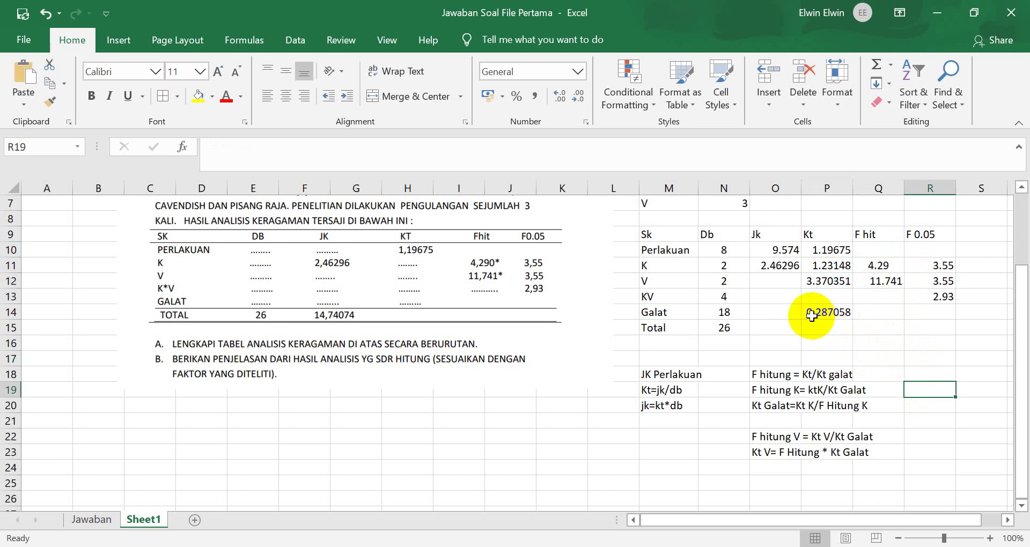
- Write the relations Kt V=JkV/DbV in M23 and JkV = KtV*DbV in M24 as text notes
left_click(776, 284)
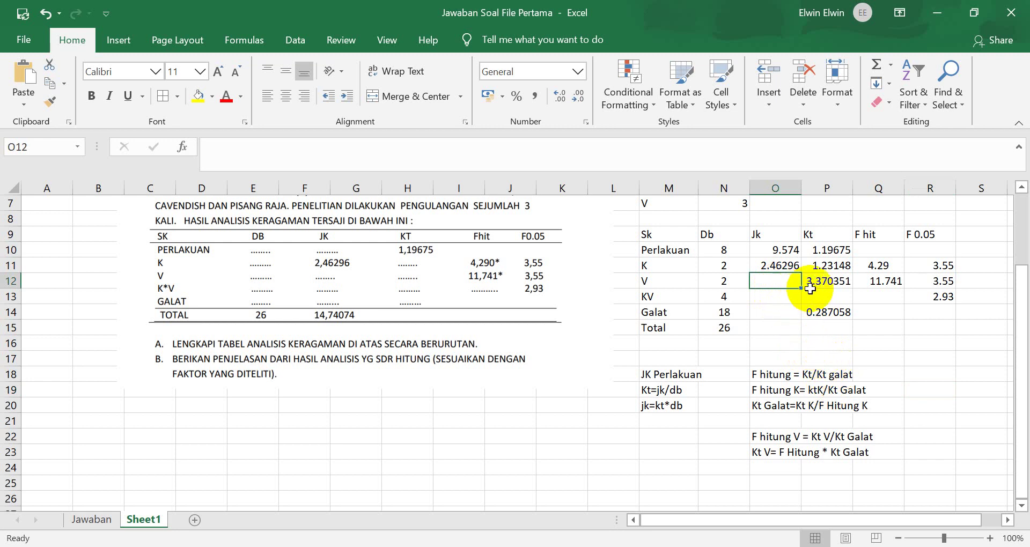
left_click(828, 284)
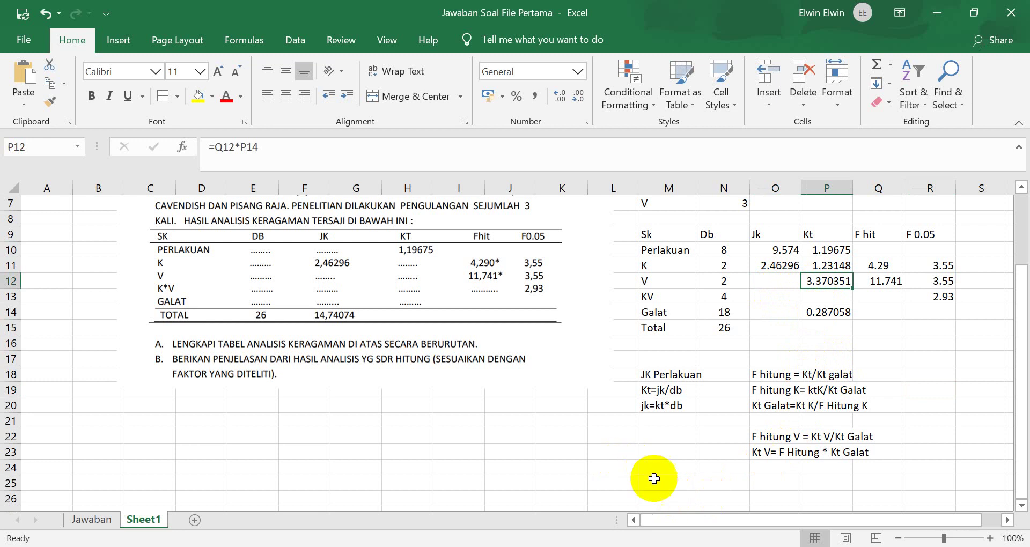
left_click(654, 454)
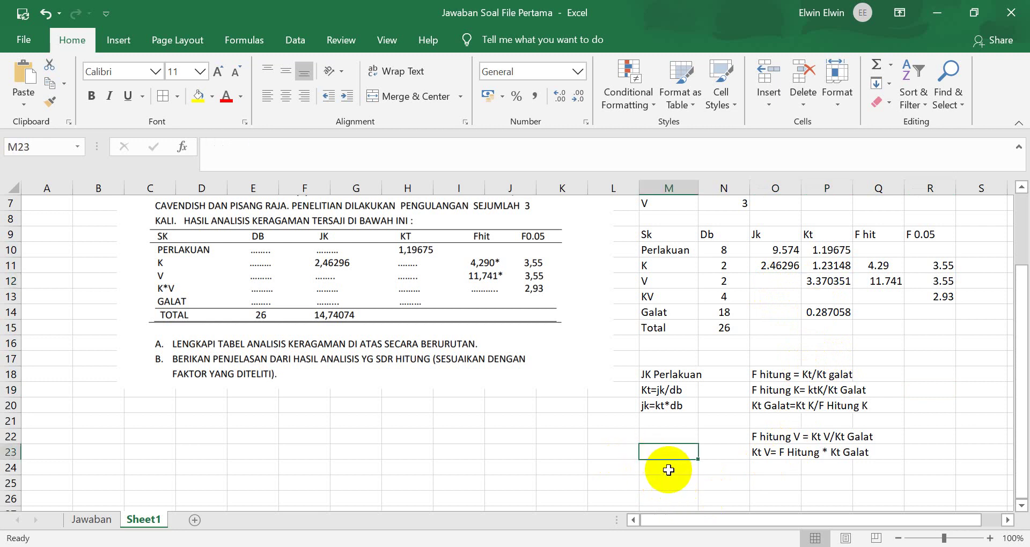
type("Kt V=JkV/DbV")
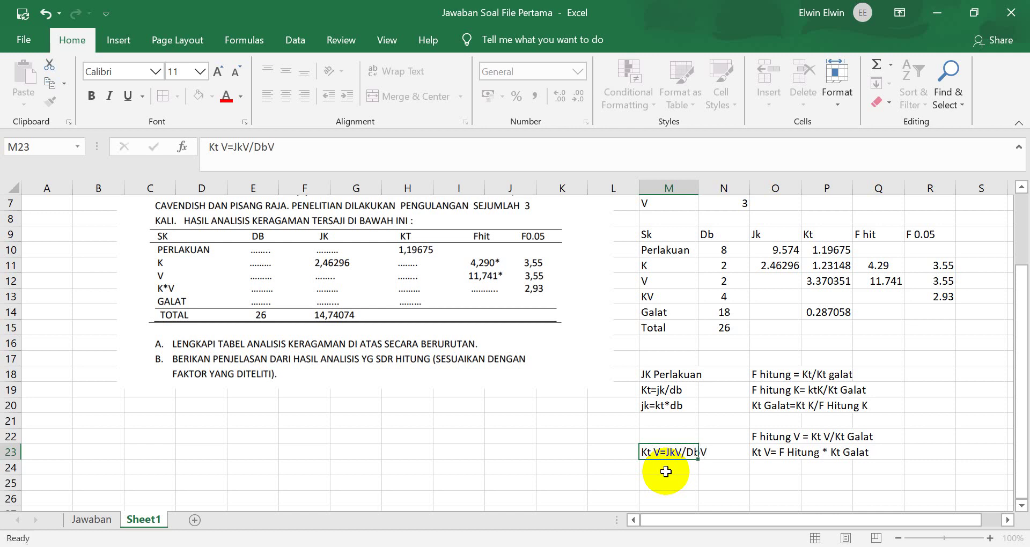
left_click(666, 471)
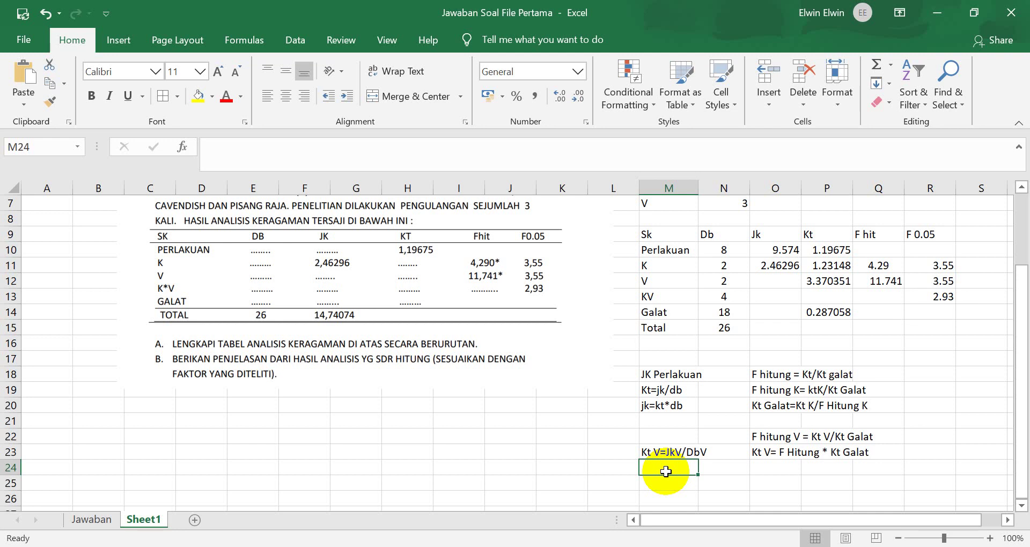
type("JkV = KtV*DbV")
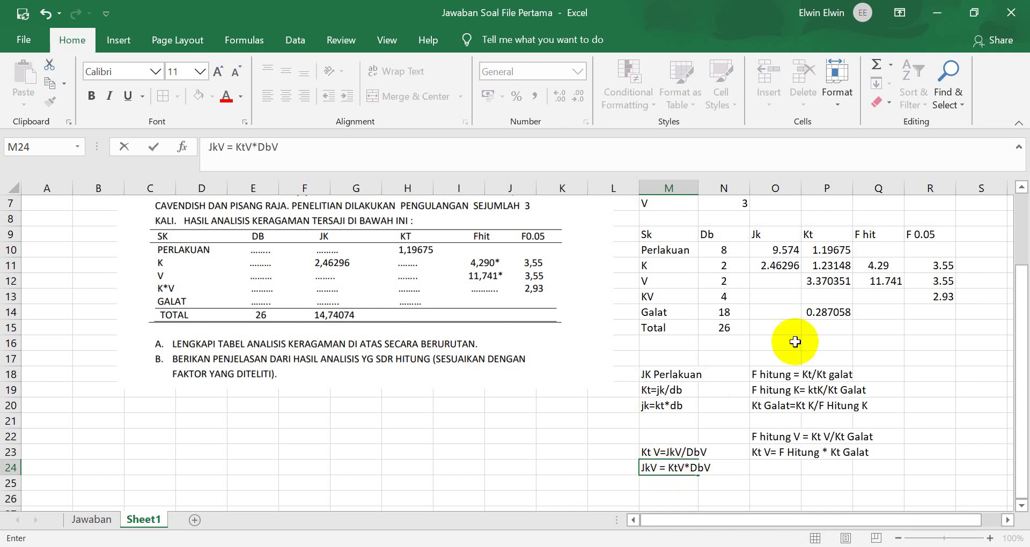
left_click(805, 330)
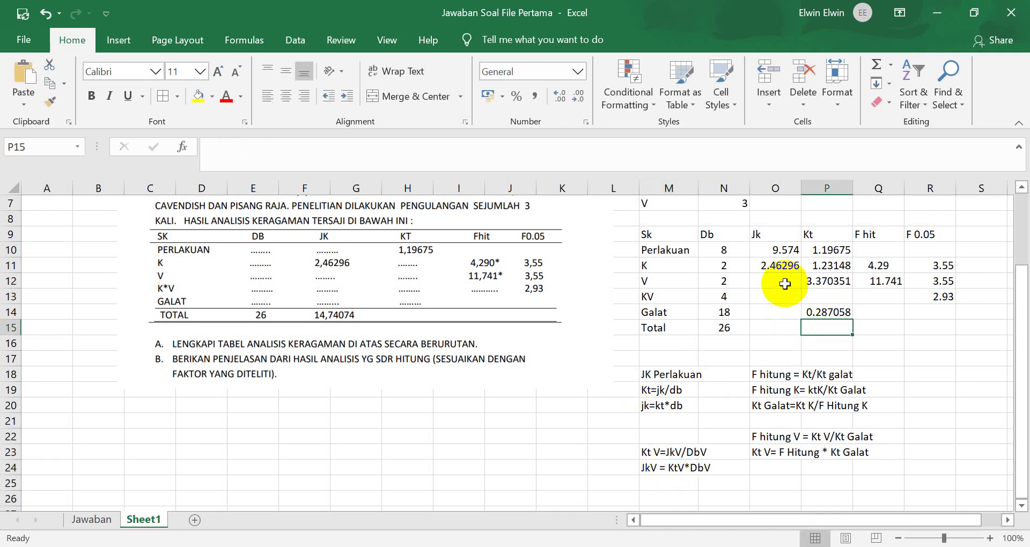
- Calculate the Jk of V in O12 by multiplying its Kt by its Db, =P12*N12
left_click(784, 284)
type("=")
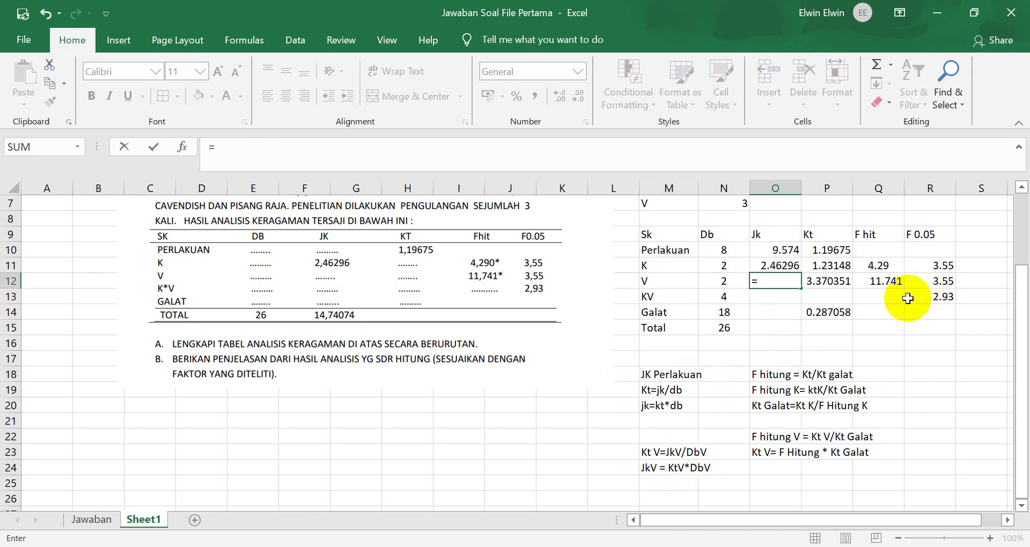
left_click(832, 282)
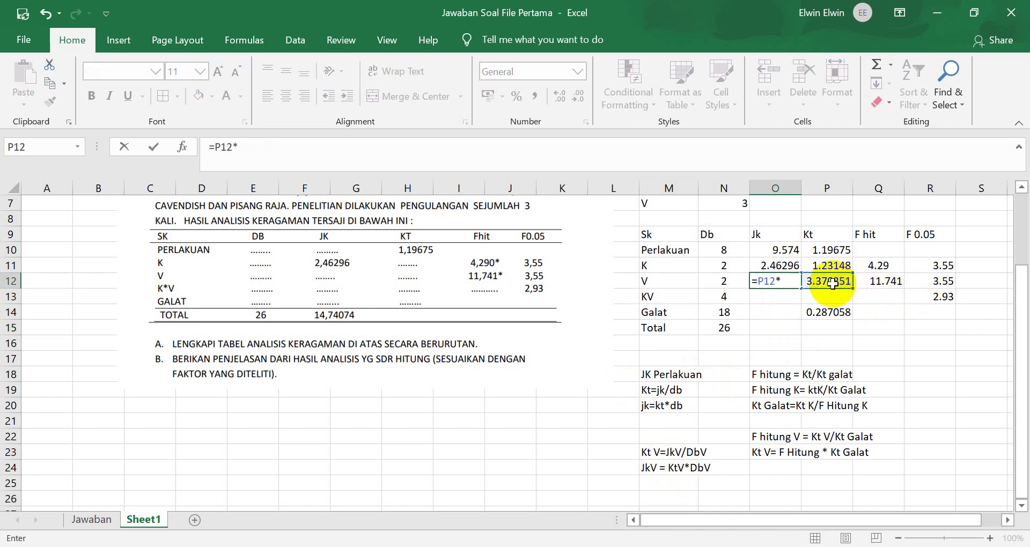
type("*")
left_click(724, 282)
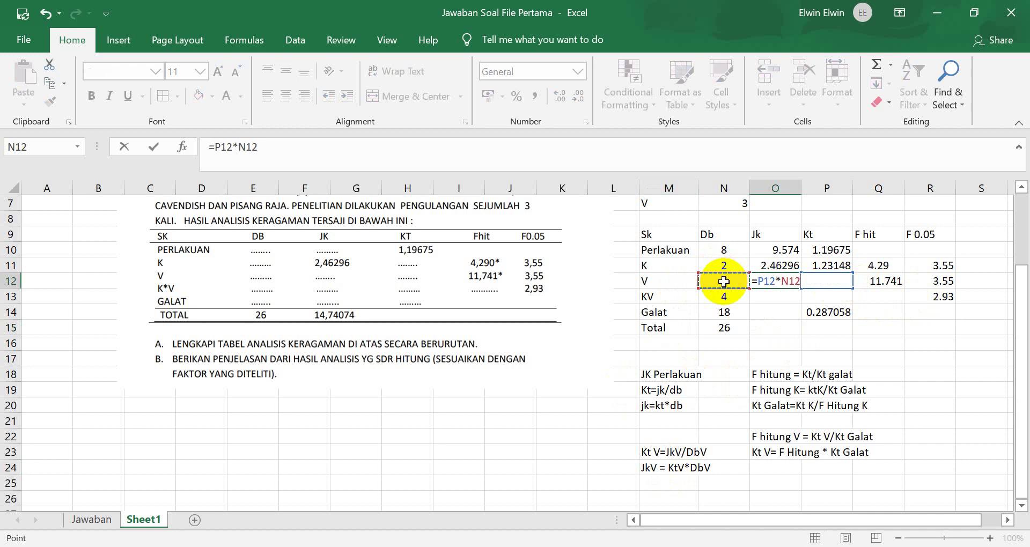
key("Return")
- Check the Jk of V with a temporary =O12/N12 formula in Q16 and clear that cell
left_click(891, 342)
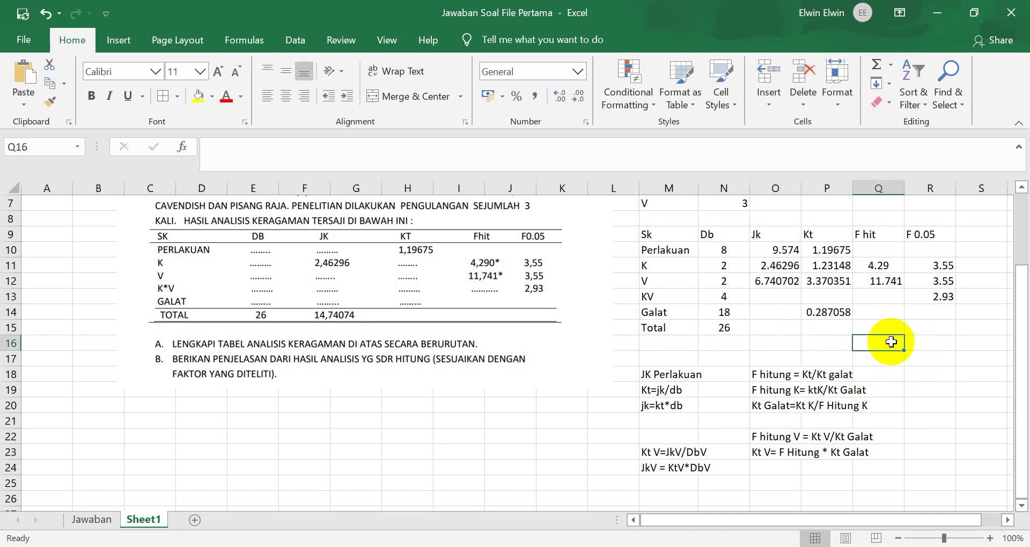
type("=")
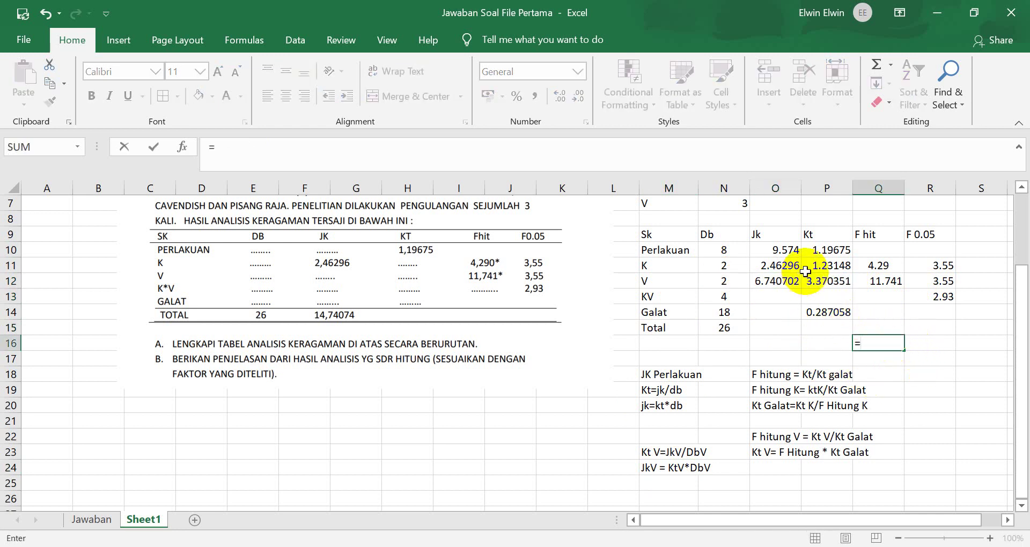
left_click(775, 283)
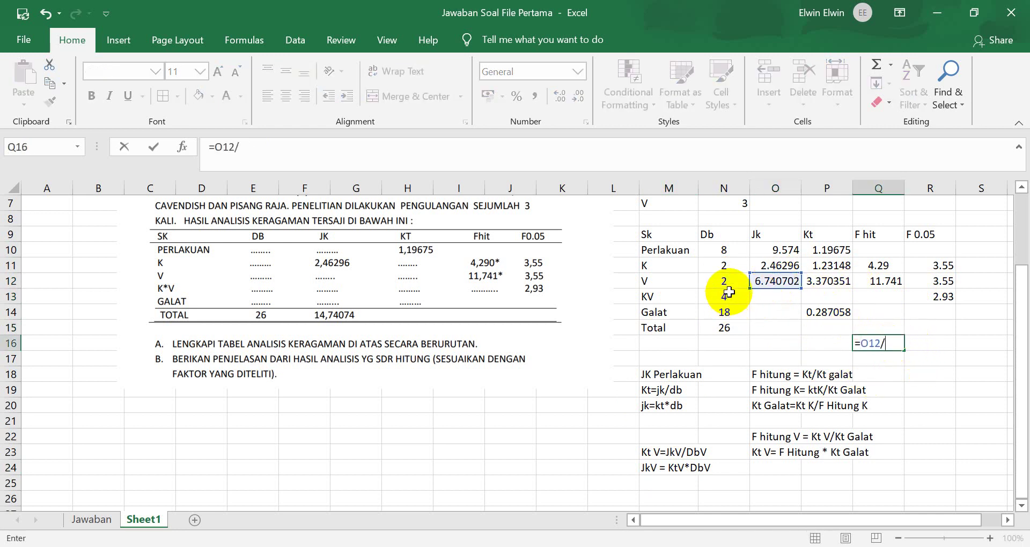
left_click(729, 284)
key("Return")
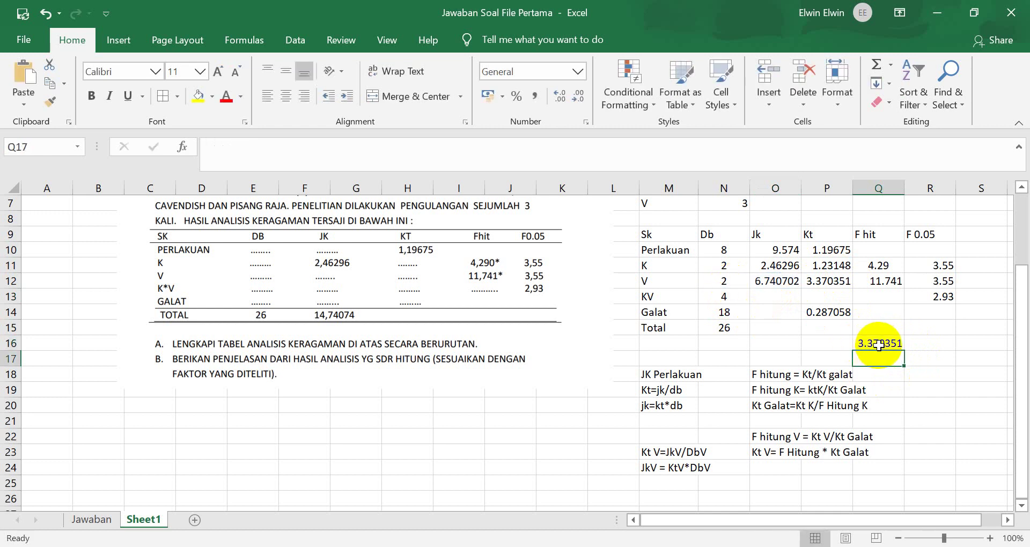
left_click(879, 347)
key("Delete")
left_click(915, 391)
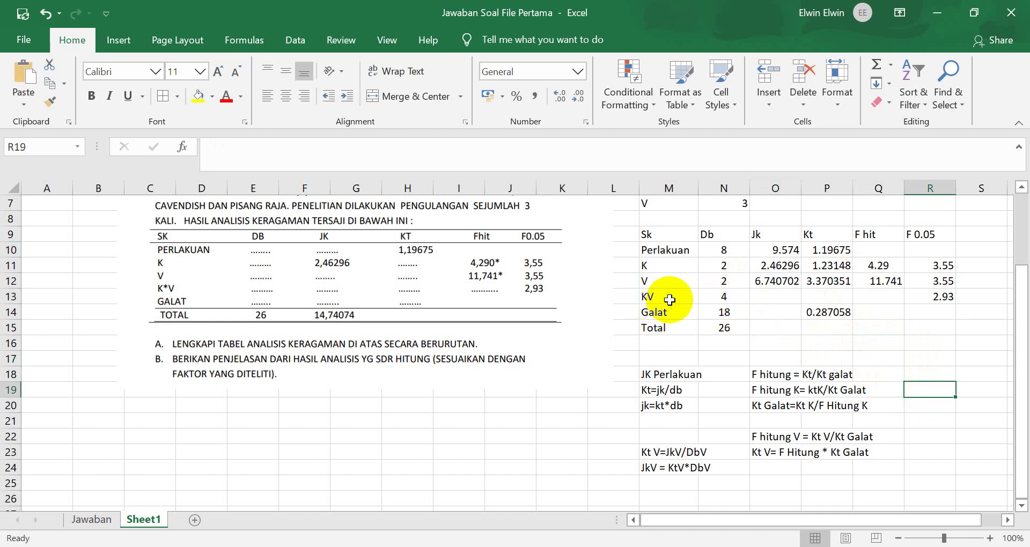
- Calculate the Jk of KV in O13 by subtracting the K and V values from Perlakuan, =O10-O11-O12
left_click(760, 298)
type("=")
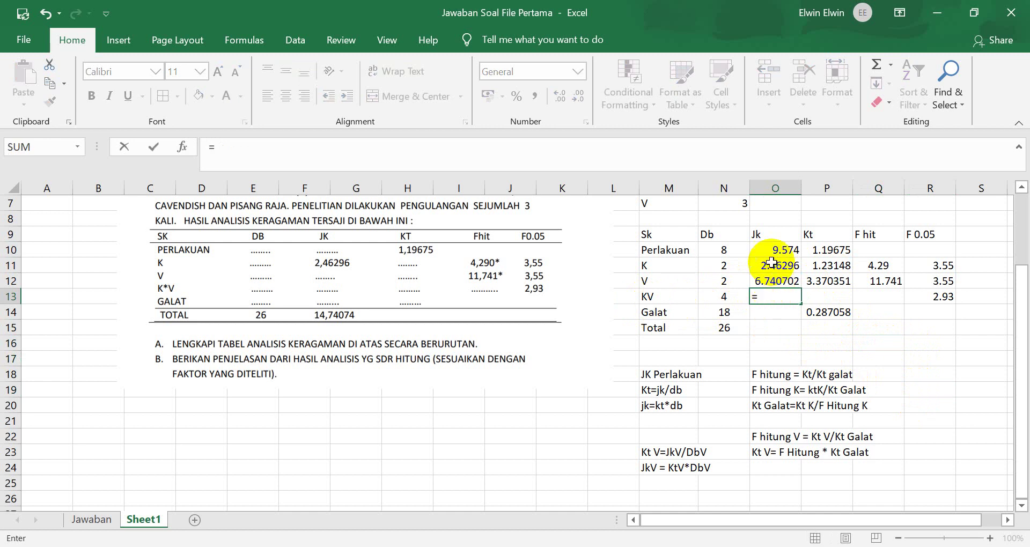
left_click(773, 250)
type("-")
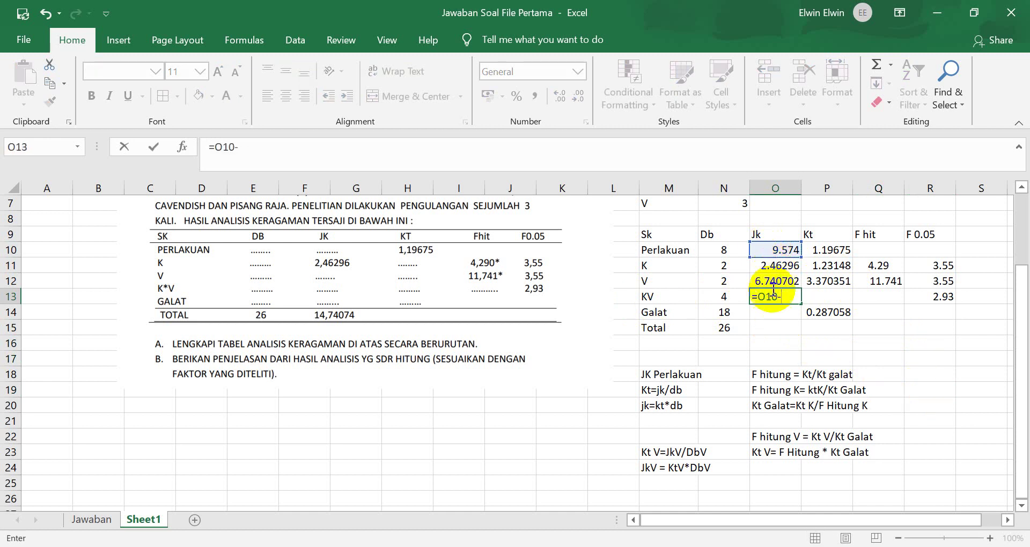
left_click(778, 266)
type("-")
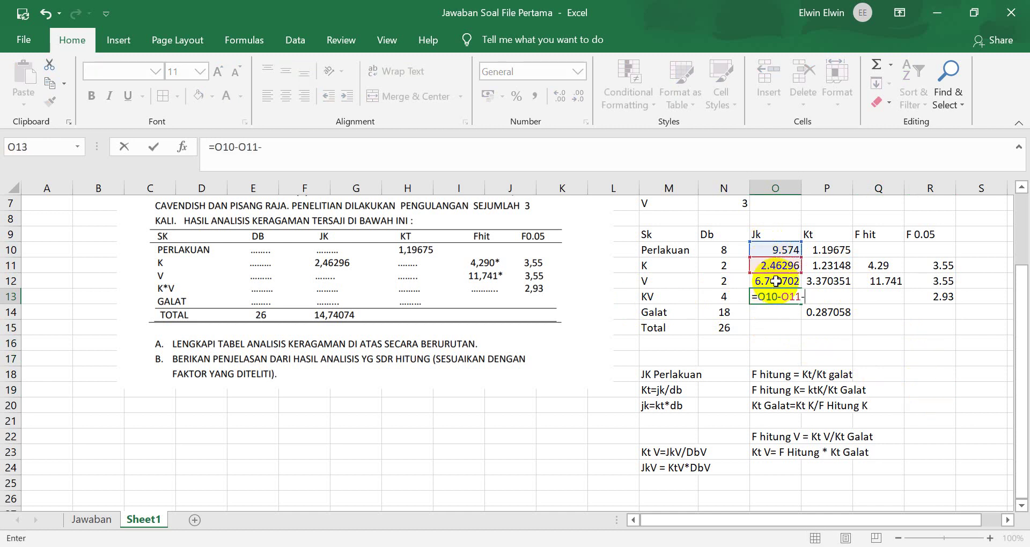
left_click(776, 281)
key("Return")
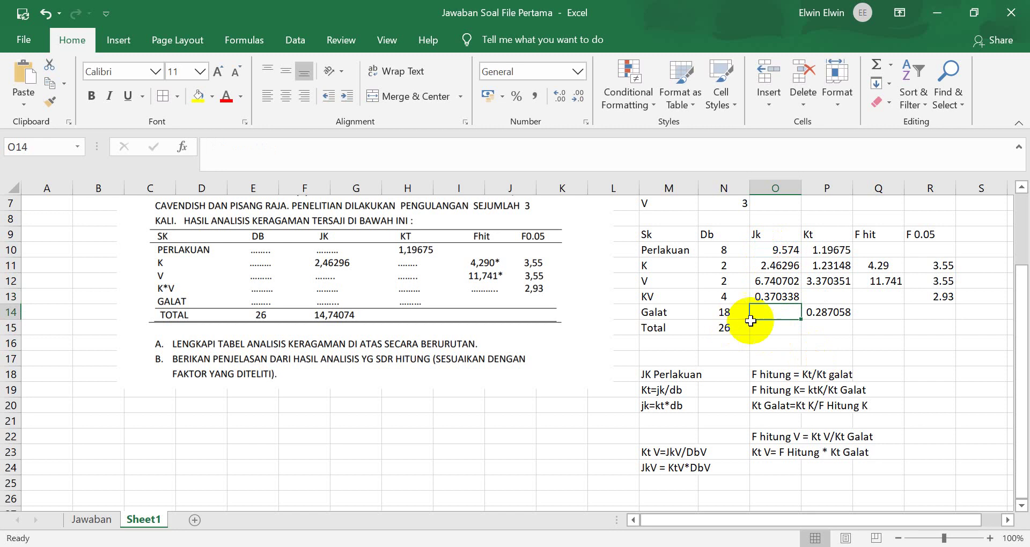
- Calculate the Kt of KV in P13 by dividing its Jk by its Db, =O13/N13
left_click(819, 295)
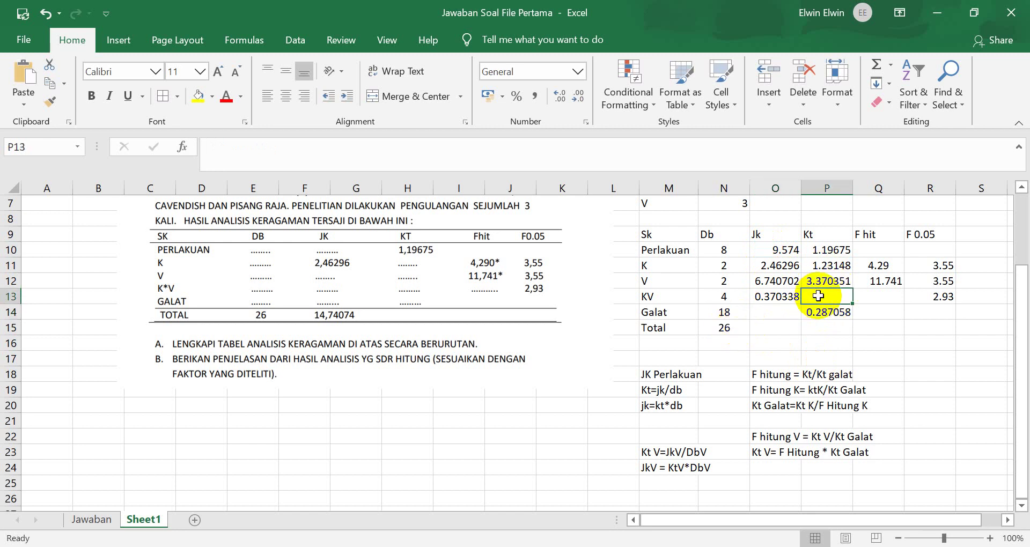
type("=")
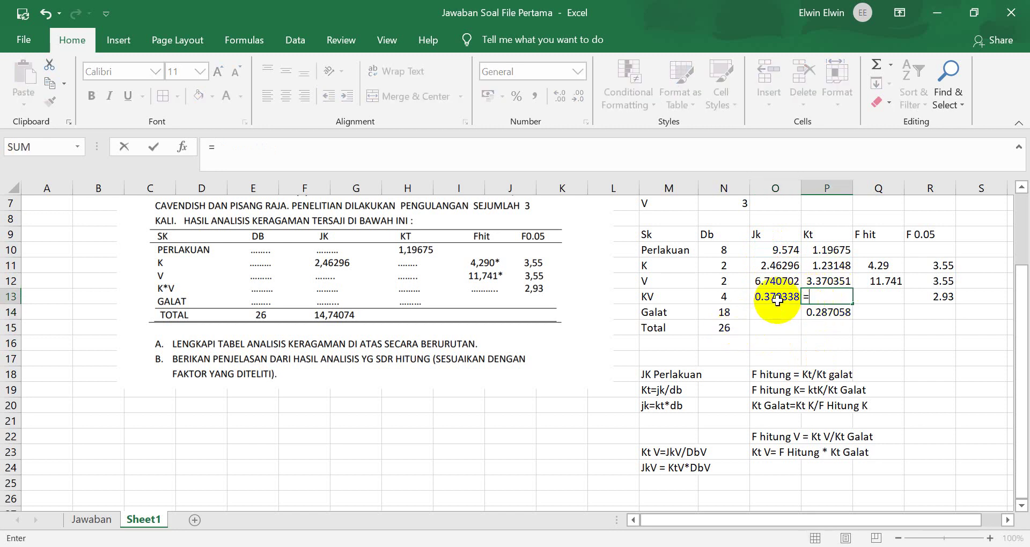
left_click(778, 299)
type("/")
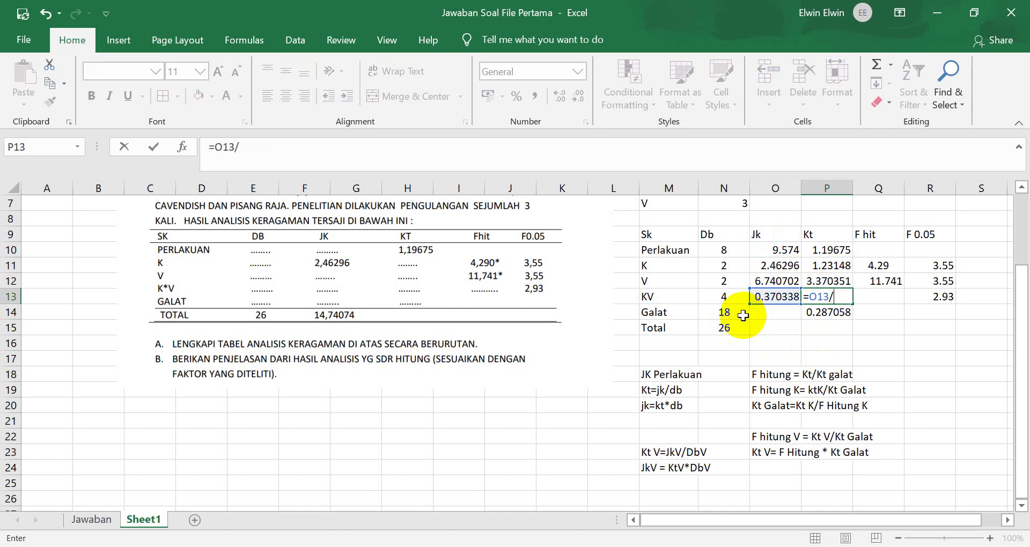
left_click(729, 297)
key("Return")
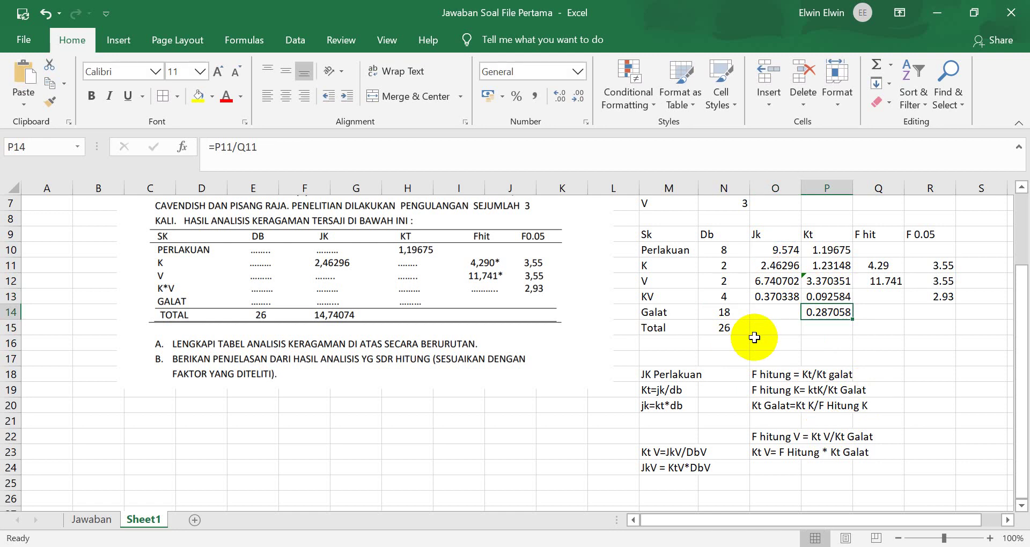
- Enter the total Jk from the source table, 14.74074, in O15
scroll(761, 337, "up", 1)
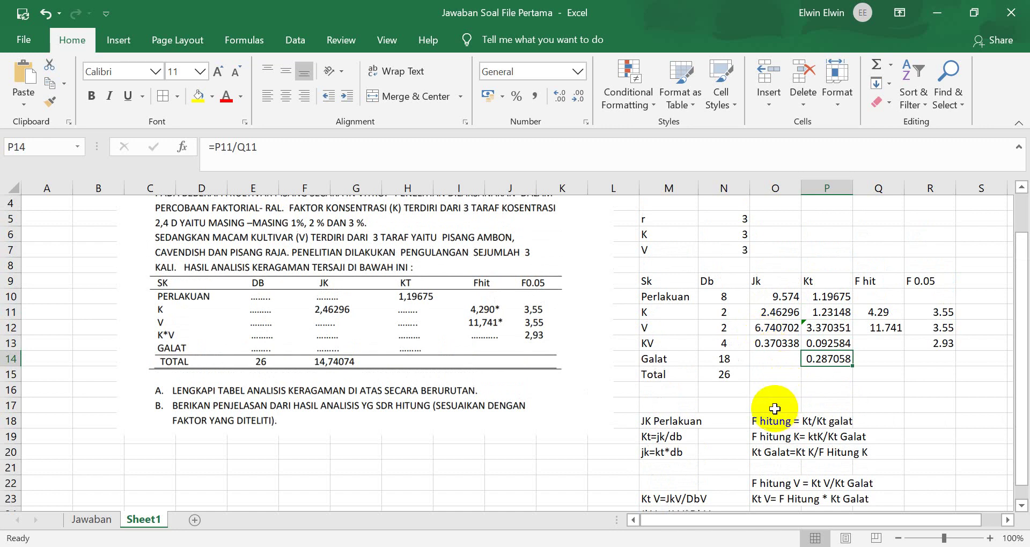
left_click(770, 376)
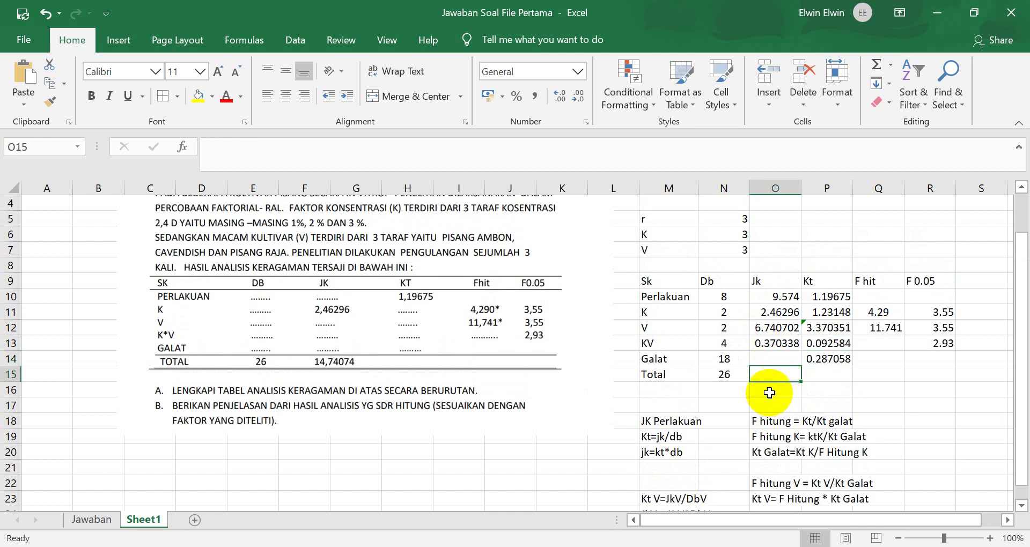
type("14.7407")
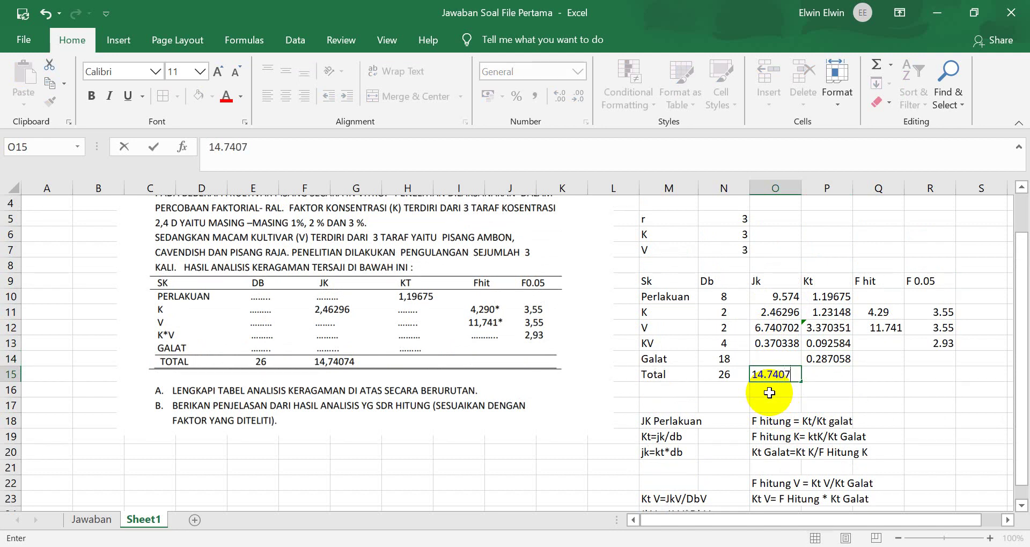
type("4")
left_click(829, 405)
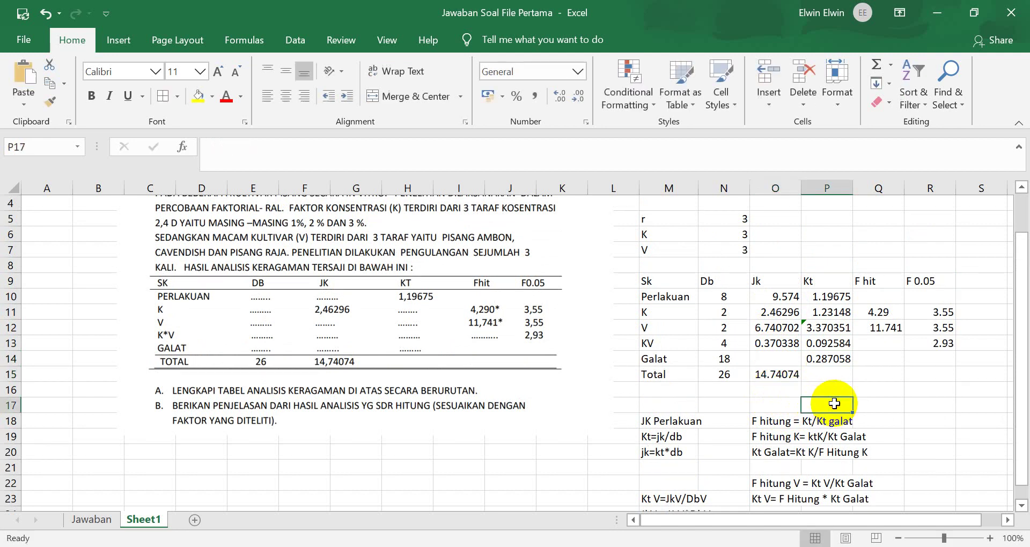
- Calculate the Jk of Galat in O14 by subtracting the K, V and KV values from the total, =O15-O11-O12-O13
left_click(773, 356)
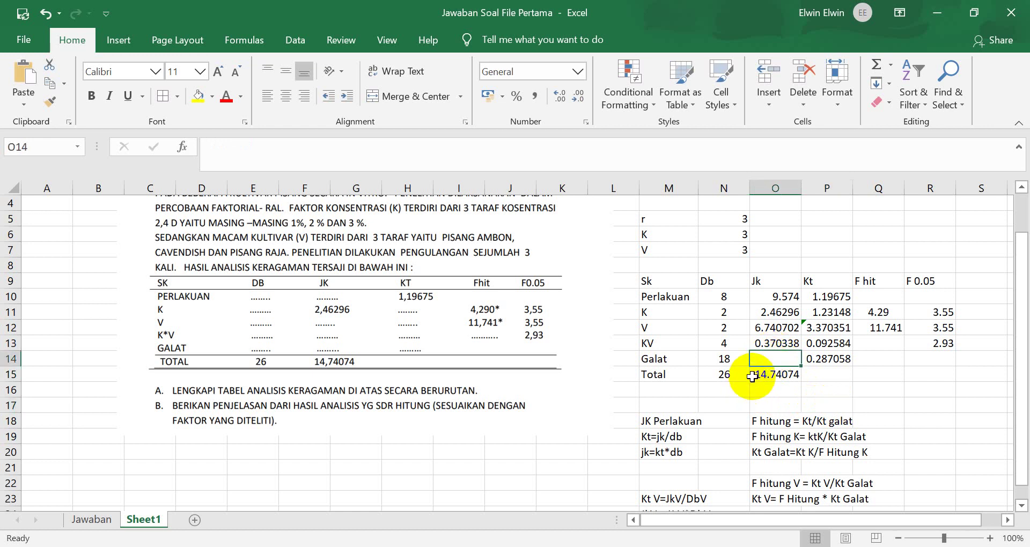
type("=")
left_click(779, 375)
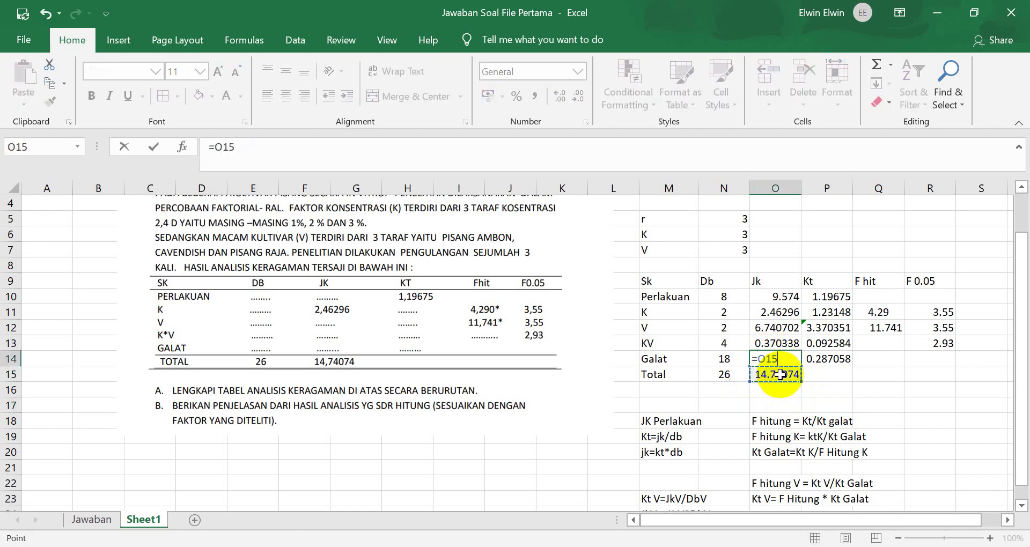
type("-")
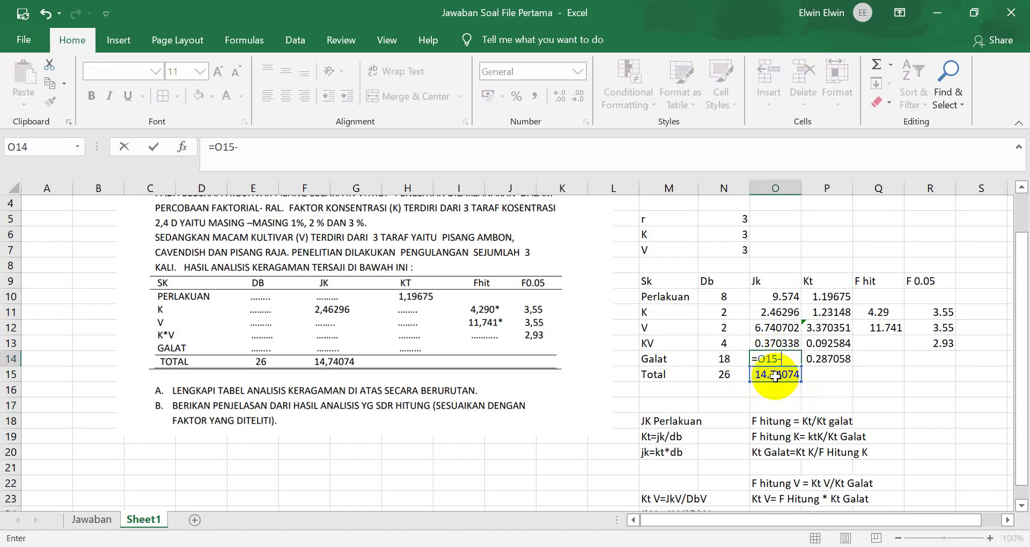
left_click(768, 315)
type("-")
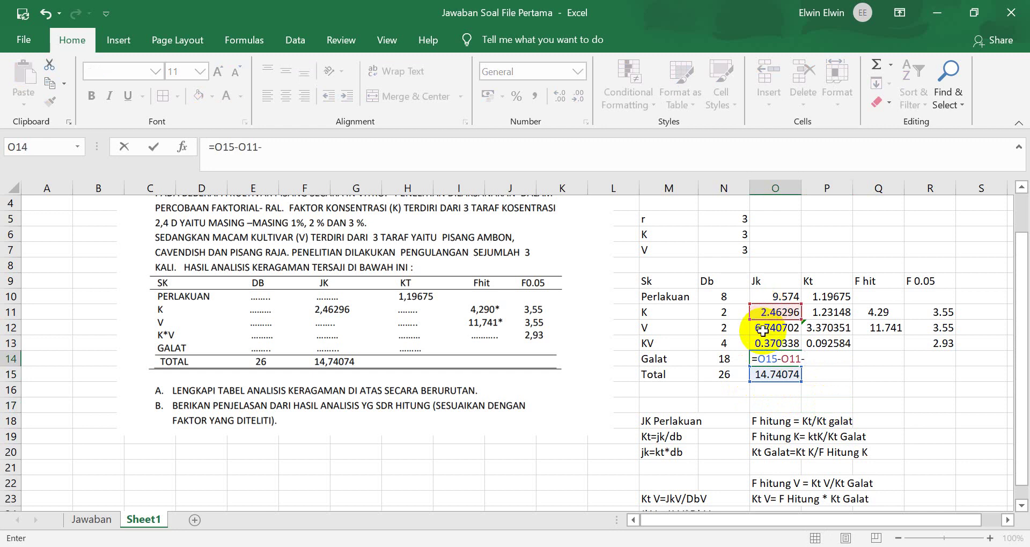
left_click(767, 329)
type("-")
left_click(768, 343)
key("Return")
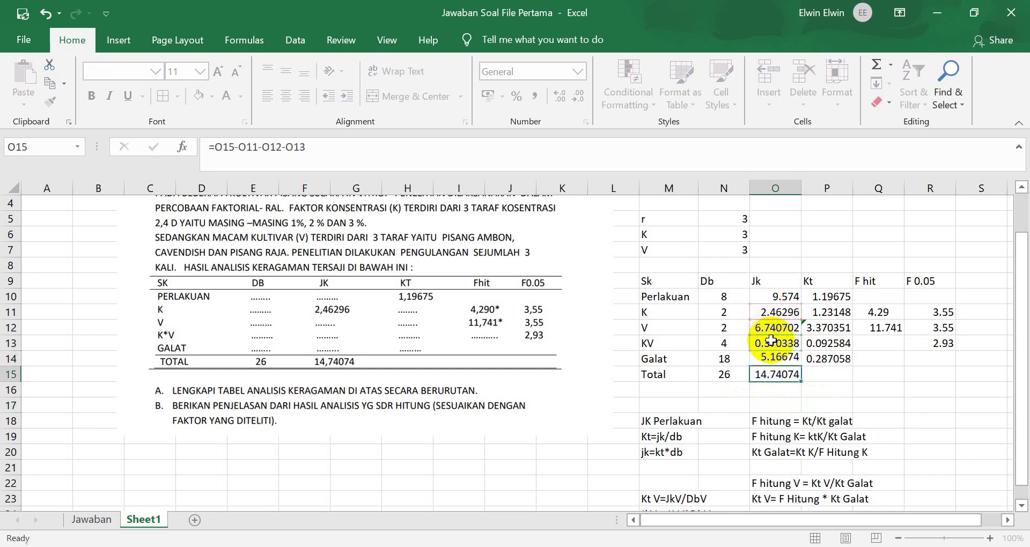
left_click(831, 397)
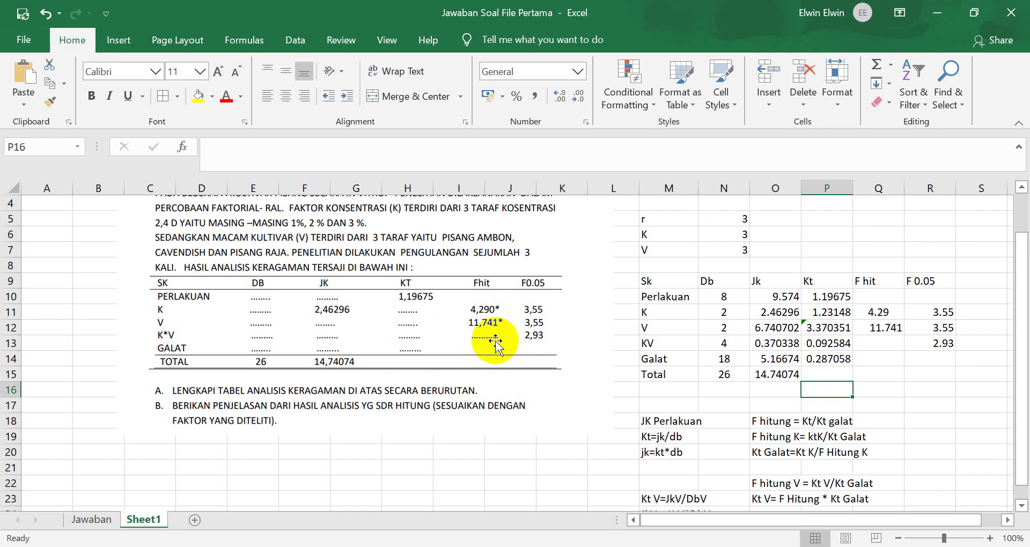
- Calculate the F hit of KV in Q13 by dividing its Kt by the Kt of Galat, =P13/P14
left_click(880, 346)
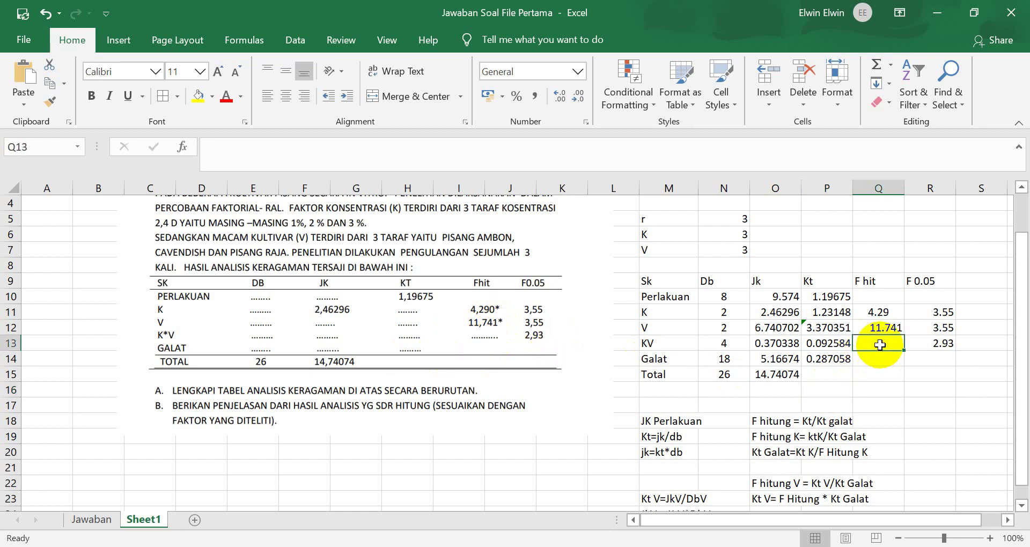
type("=")
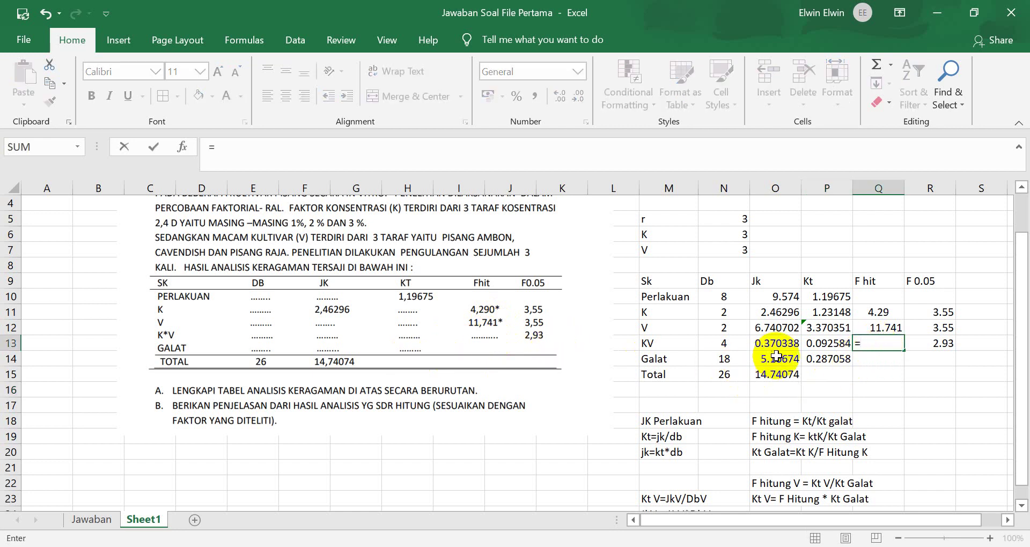
left_click(812, 346)
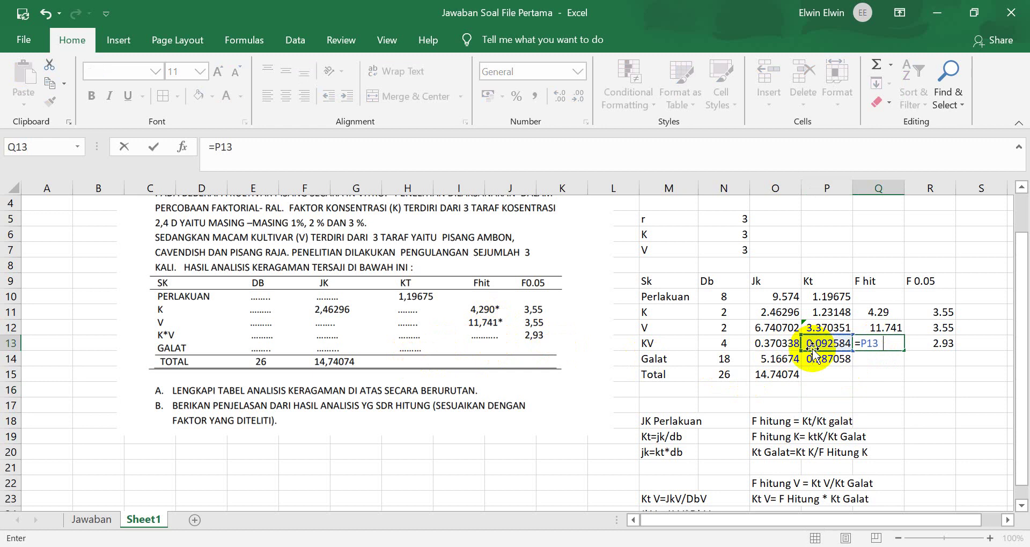
type("/")
left_click(815, 357)
key("Return")
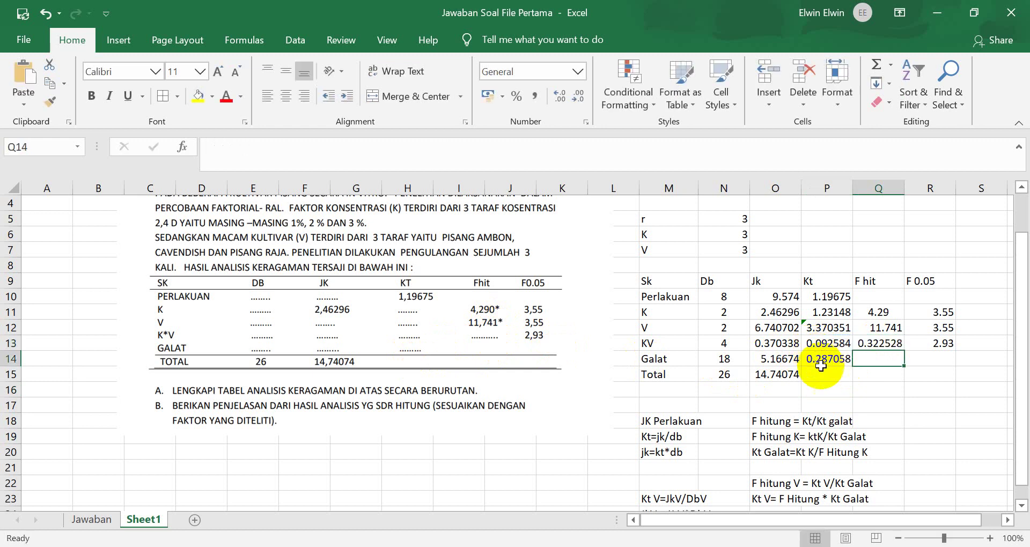
left_click(919, 371)
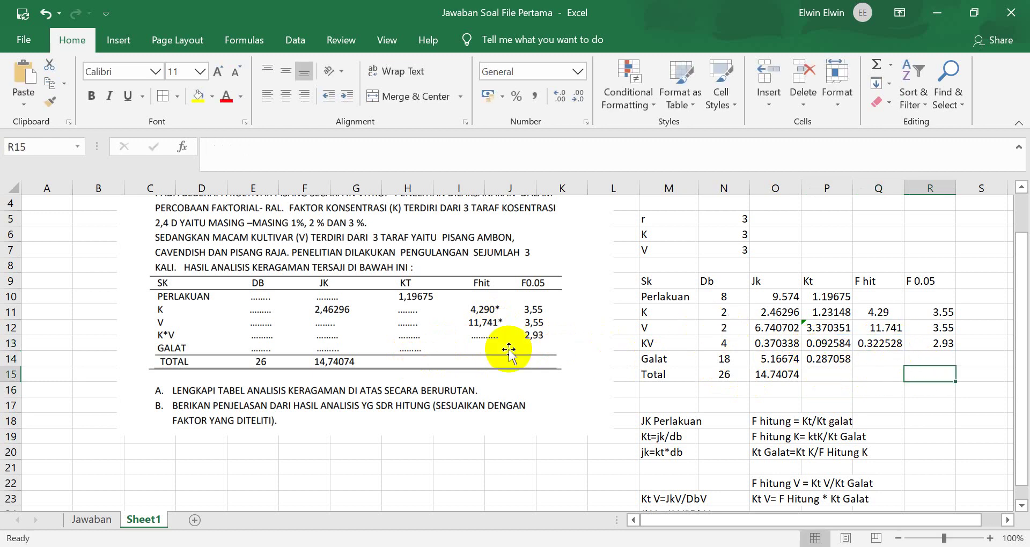
- Apply borders to all cells of the ANOVA table M9:R15 and center its contents horizontally
left_click_drag(647, 283, 927, 373)
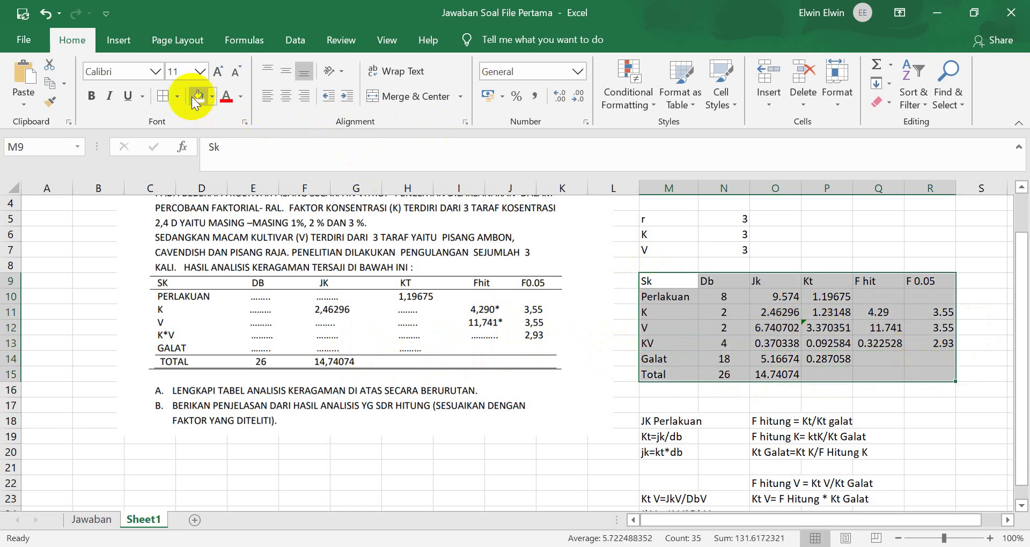
left_click(163, 96)
left_click(286, 96)
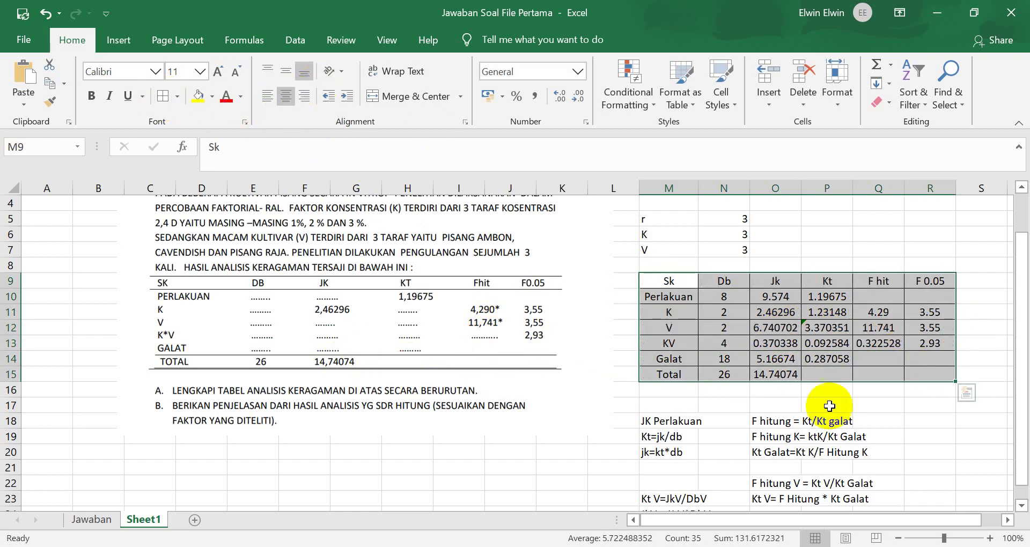
- Widen the Jk and Kt columns, O and P, so their values show more decimals
left_click(849, 348)
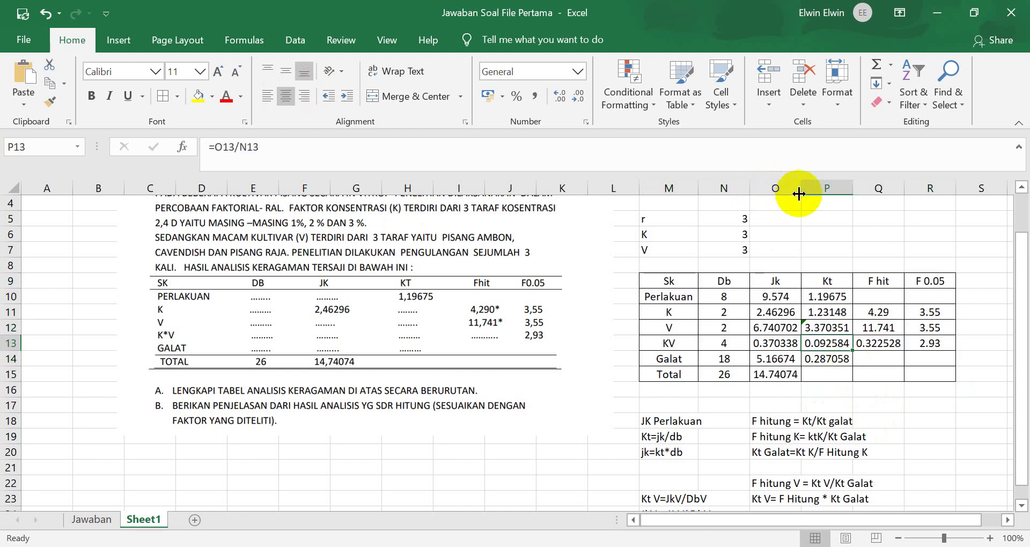
left_click_drag(802, 188, 875, 194)
left_click(901, 373)
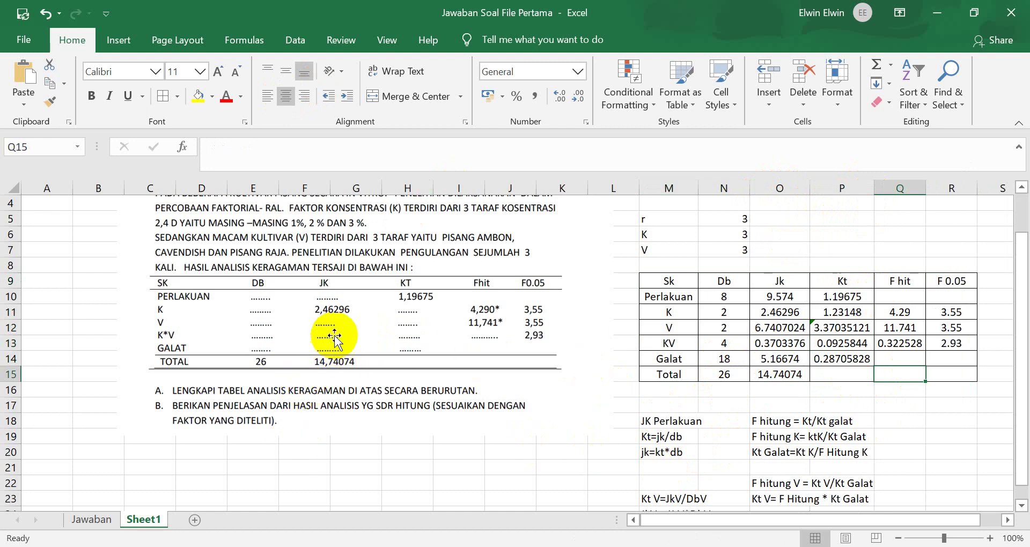
- Review the completed ANOVA table together with the formula notes below it
scroll(755, 361, "down", 1)
left_click(837, 421)
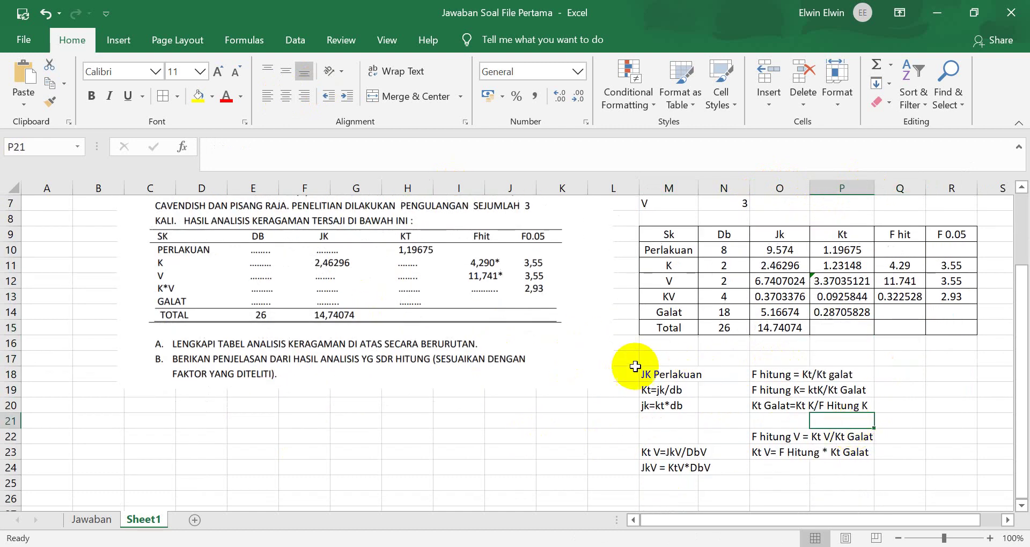
left_click_drag(623, 372, 800, 452)
left_click(907, 407)
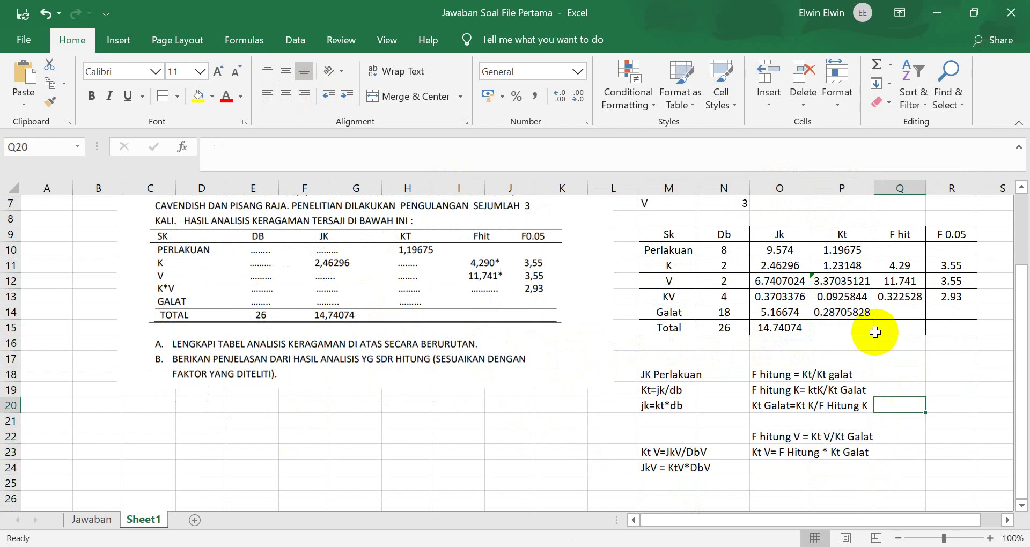
scroll(837, 338, "up", 2)
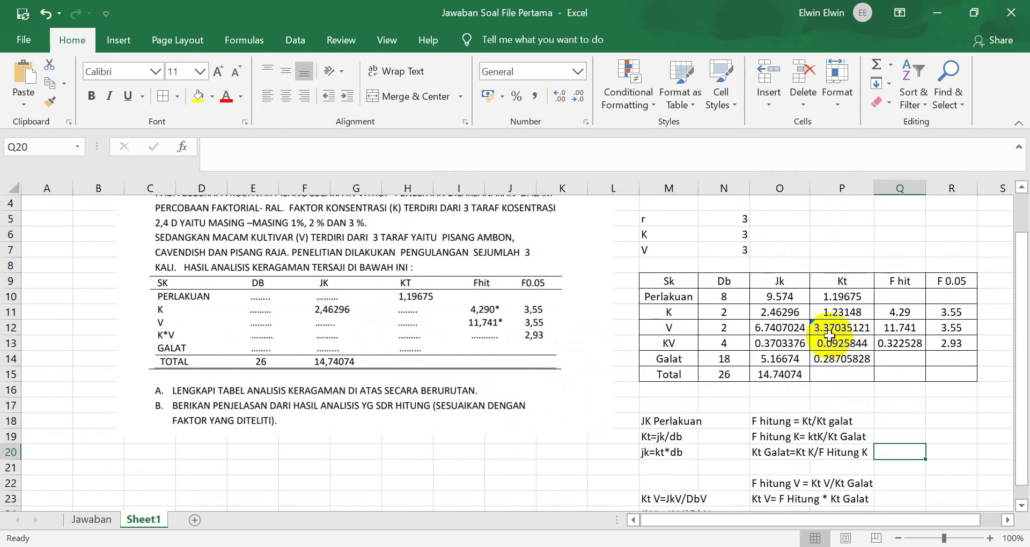
scroll(781, 335, "up", 1)
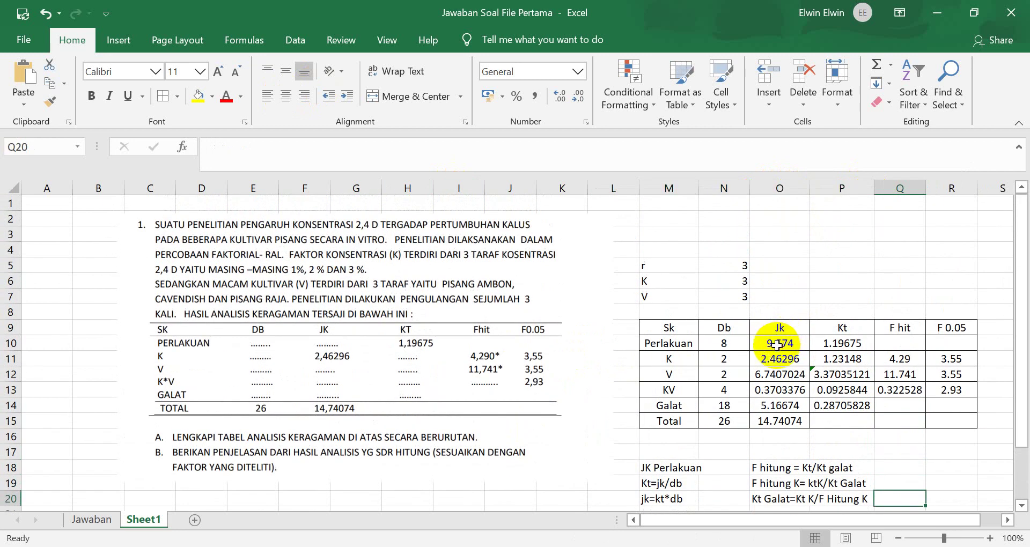
scroll(778, 338, "down", 2)
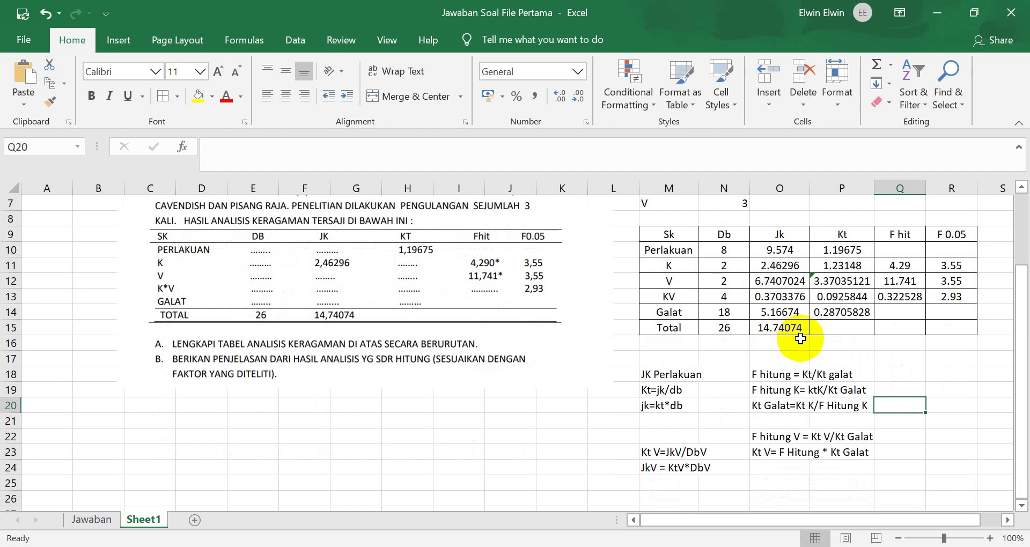